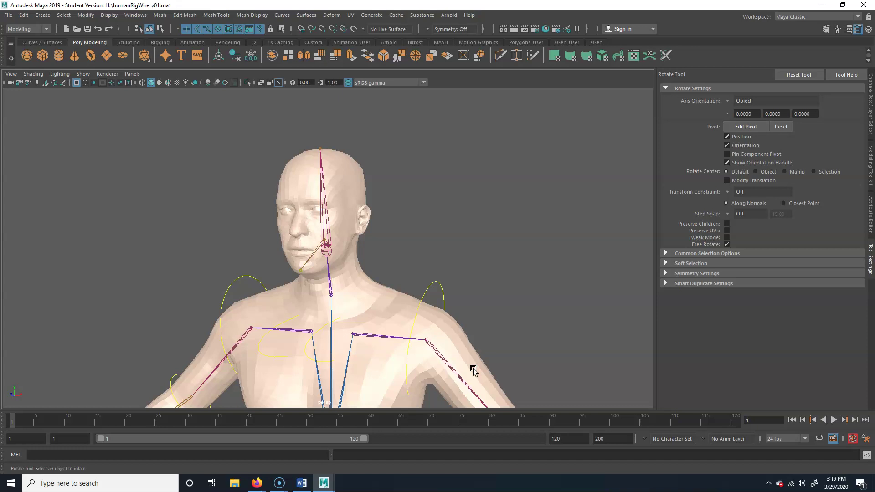
Step: Examine the skeleton joints around the character's neck, head and shoulders
{"action": "middle_click_drag", "start_coordinate": [468, 309], "coordinate": [451, 277], "text": "alt"}
{"action": "right_click_drag", "start_coordinate": [252, 335], "coordinate": [330, 296], "text": "alt"}
{"action": "middle_click_drag", "start_coordinate": [330, 297], "coordinate": [358, 304], "text": "alt"}
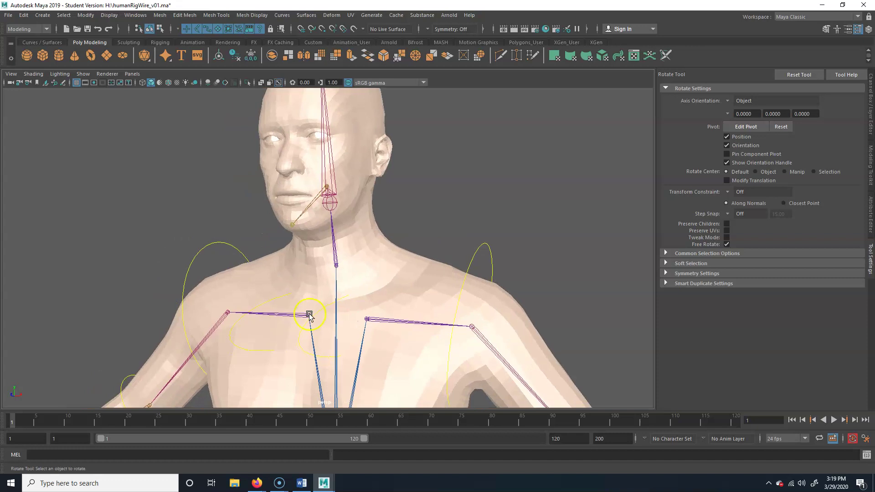
{"action": "right_click_drag", "start_coordinate": [308, 314], "coordinate": [374, 321], "text": "alt"}
{"action": "middle_click_drag", "start_coordinate": [374, 320], "coordinate": [373, 314], "text": "alt"}
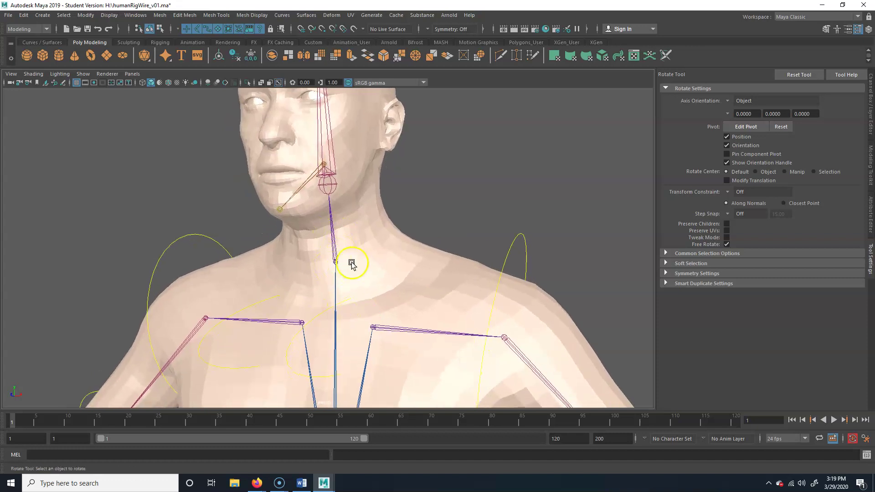
{"action": "right_click_drag", "start_coordinate": [308, 292], "coordinate": [302, 250], "text": "alt"}
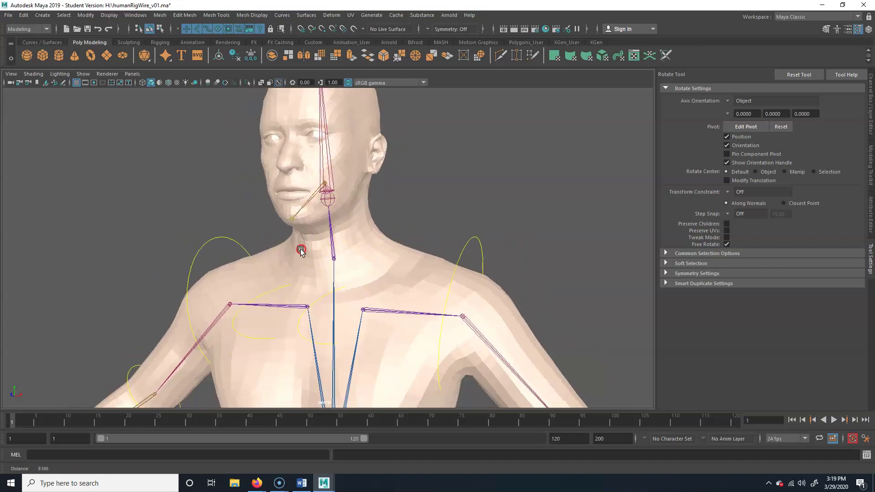
{"action": "middle_click_drag", "start_coordinate": [349, 265], "coordinate": [356, 267], "text": "alt"}
{"action": "left_click_drag", "start_coordinate": [349, 256], "coordinate": [353, 230], "text": "alt"}
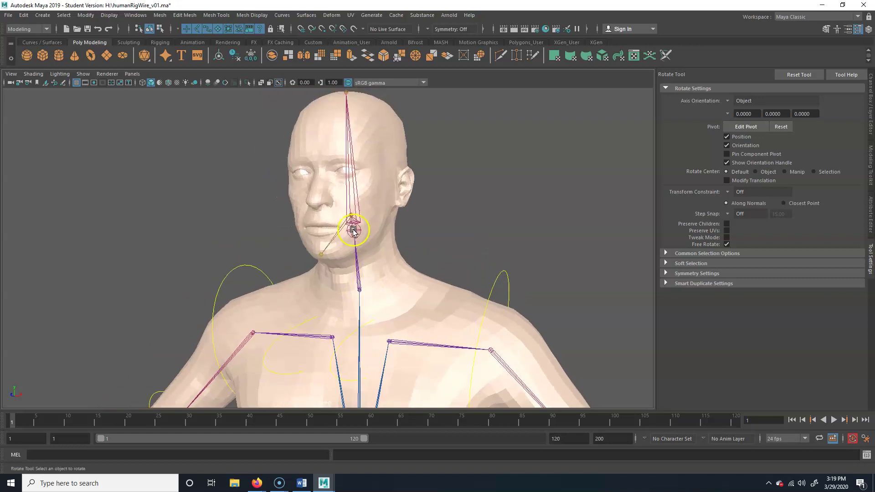
{"action": "scroll", "coordinate": [387, 239], "scroll_direction": "down", "scroll_amount": 8}
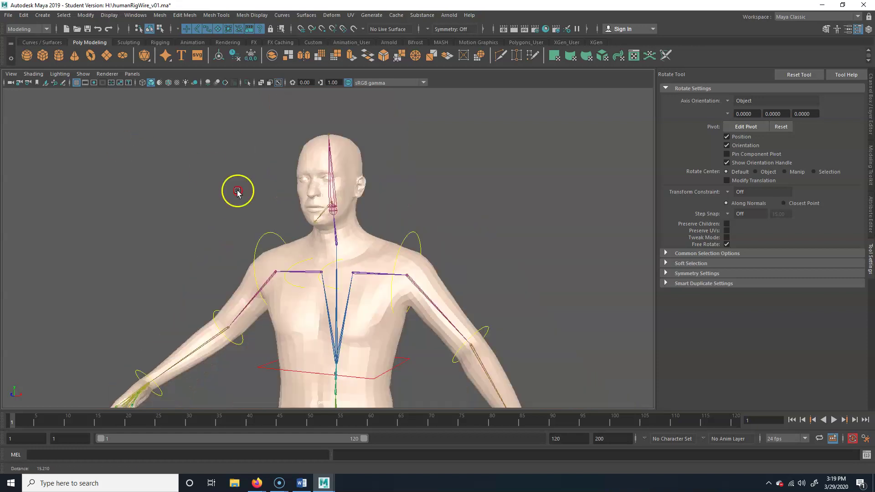
Step: Create a NURBS circle at the scene origin between the character's feet
{"action": "left_click", "coordinate": [42, 15]}
{"action": "mouse_move", "coordinate": [64, 42]}
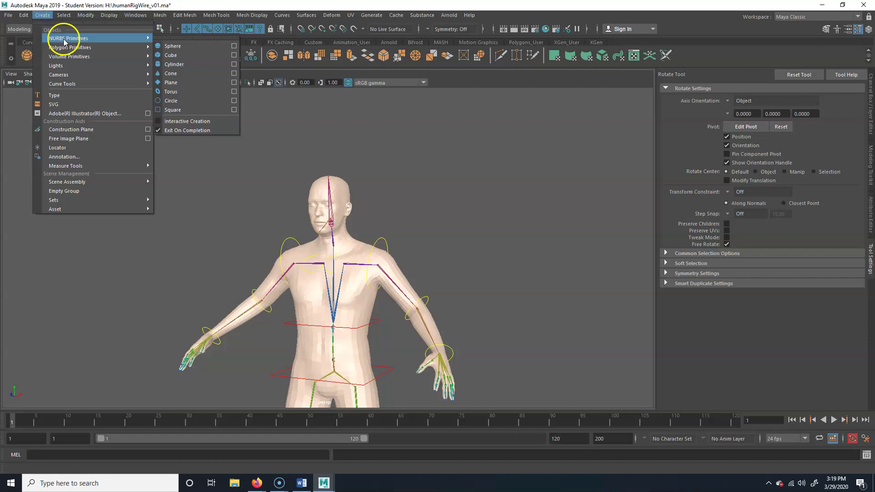
{"action": "left_click", "coordinate": [186, 105]}
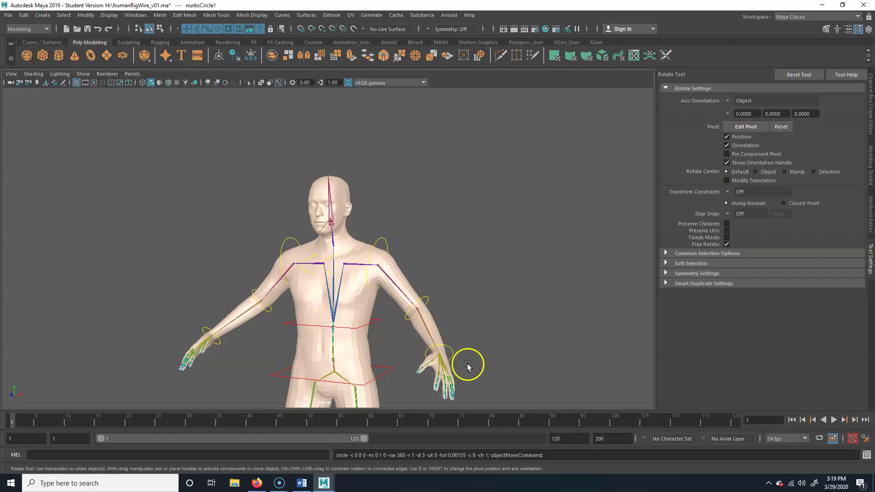
{"action": "scroll", "coordinate": [308, 361], "scroll_direction": "down", "scroll_amount": 5}
{"action": "left_click_drag", "start_coordinate": [371, 356], "coordinate": [340, 272], "text": "alt"}
{"action": "right_click_drag", "start_coordinate": [340, 272], "coordinate": [486, 269], "text": "alt"}
Step: Enable drawing overrides on the new circle's shape and set its index color to red
{"action": "left_click", "coordinate": [306, 283]}
{"action": "left_click", "coordinate": [849, 29]}
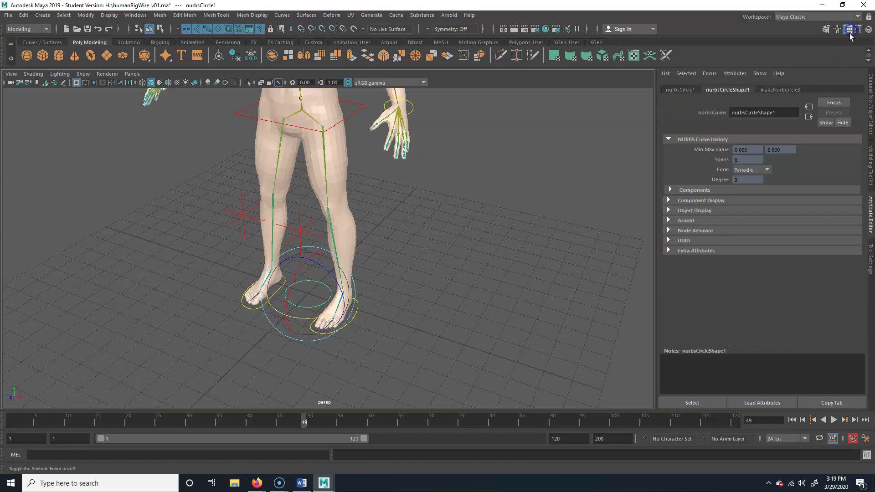
{"action": "left_click", "coordinate": [707, 212]}
{"action": "left_click", "coordinate": [706, 295]}
{"action": "scroll", "coordinate": [713, 297], "scroll_direction": "down", "scroll_amount": 3}
{"action": "left_click", "coordinate": [765, 223]}
{"action": "left_click_drag", "start_coordinate": [770, 295], "coordinate": [794, 301]}
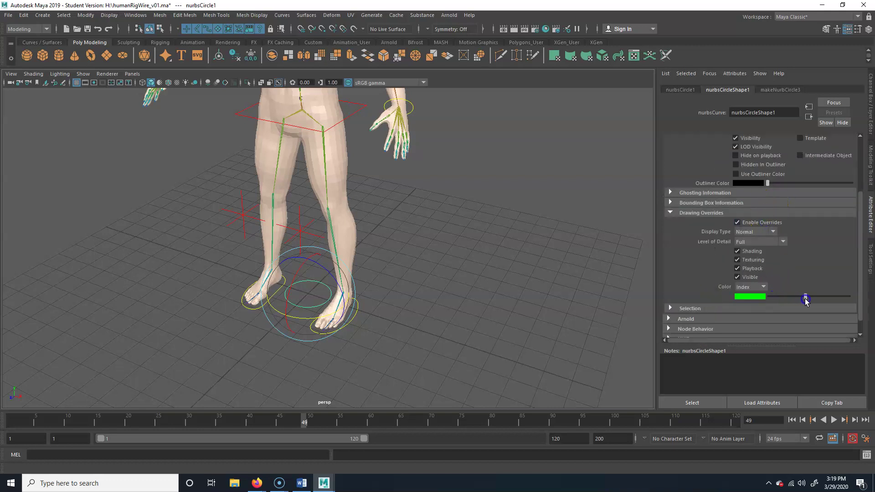
{"action": "left_click", "coordinate": [456, 244]}
Step: Move the red circle up from the floor to the base of the character's neck
{"action": "left_click", "coordinate": [299, 306]}
{"action": "right_click_drag", "start_coordinate": [303, 314], "coordinate": [254, 254], "text": "alt"}
{"action": "scroll", "coordinate": [253, 257], "scroll_direction": "up", "scroll_amount": 5}
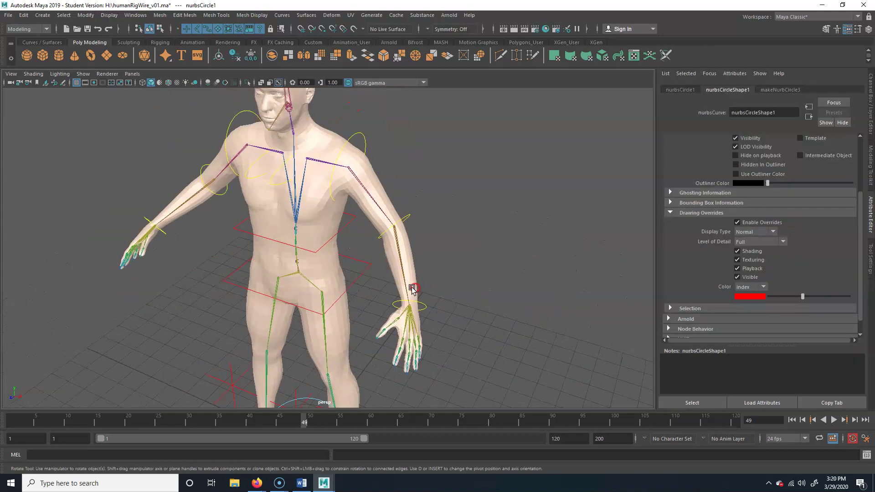
{"action": "key", "text": "w"}
{"action": "left_click_drag", "start_coordinate": [297, 145], "coordinate": [297, 132]}
{"action": "right_click_drag", "start_coordinate": [182, 187], "coordinate": [344, 168], "text": "alt"}
{"action": "left_click_drag", "start_coordinate": [344, 168], "coordinate": [329, 273], "text": "alt"}
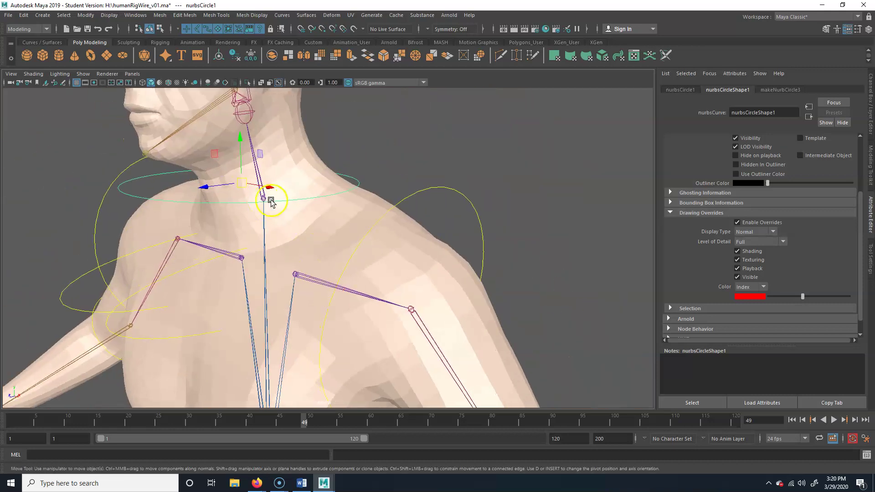
Step: Snap the circle onto the neck base joint, hiding the geo layer for the move and showing it again
{"action": "left_click", "coordinate": [868, 107]}
{"action": "left_click", "coordinate": [755, 358]}
{"action": "left_click", "coordinate": [754, 358]}
{"action": "left_click", "coordinate": [755, 358]}
{"action": "left_click", "coordinate": [754, 357]}
{"action": "left_click", "coordinate": [755, 356]}
{"action": "left_click", "coordinate": [754, 357]}
{"action": "left_click", "coordinate": [754, 357]}
{"action": "middle_click_drag", "start_coordinate": [296, 191], "coordinate": [322, 218], "text": "alt"}
{"action": "key", "text": "v"}
{"action": "left_click_drag", "start_coordinate": [294, 200], "coordinate": [302, 203]}
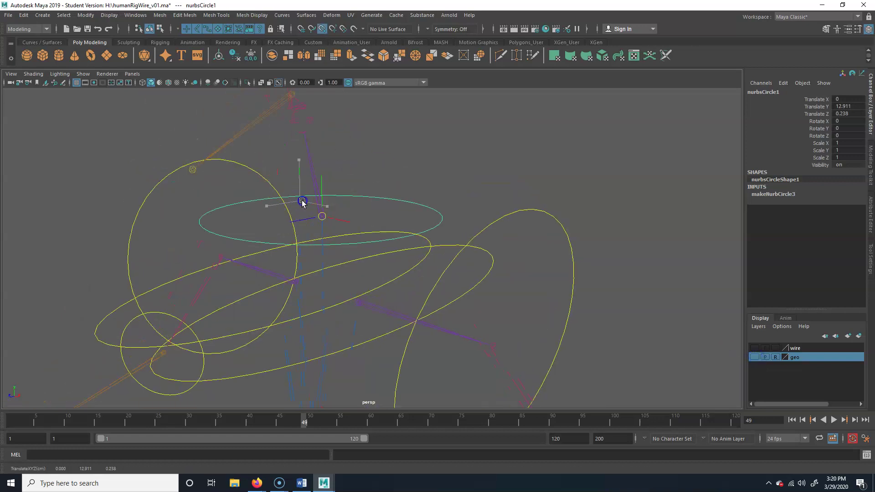
{"action": "left_click", "coordinate": [755, 357]}
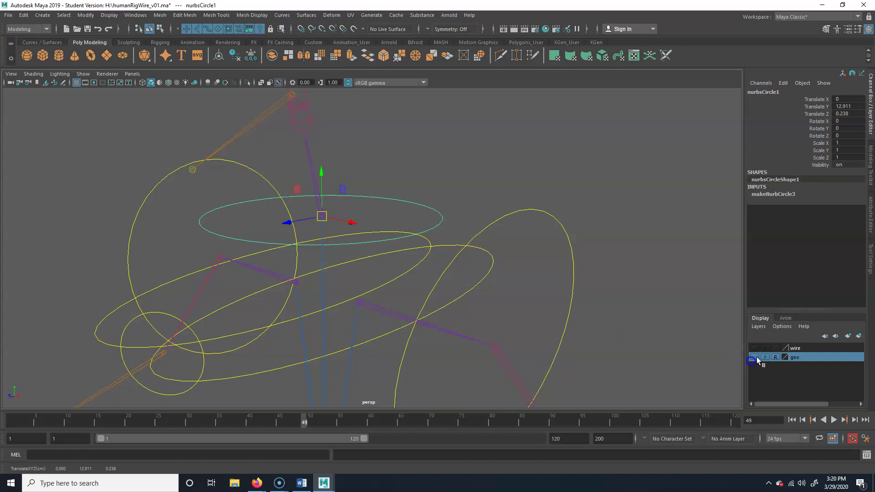
Step: Rotate the neck circle about 16 degrees around X so it follows the slope of the neck base
{"action": "left_click_drag", "start_coordinate": [423, 254], "coordinate": [322, 203], "text": "alt"}
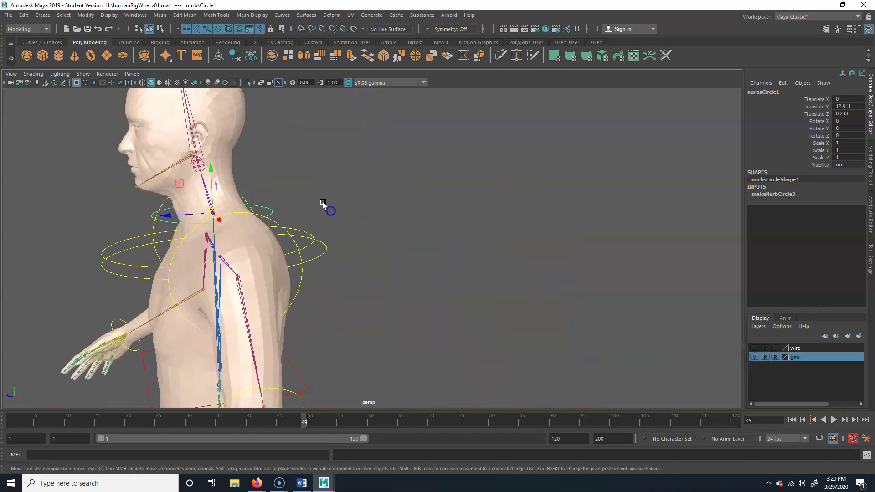
{"action": "middle_click_drag", "start_coordinate": [323, 204], "coordinate": [351, 189], "text": "alt"}
{"action": "key", "text": "e"}
{"action": "left_click_drag", "start_coordinate": [249, 170], "coordinate": [238, 174]}
{"action": "left_click_drag", "start_coordinate": [280, 198], "coordinate": [346, 195], "text": "alt"}
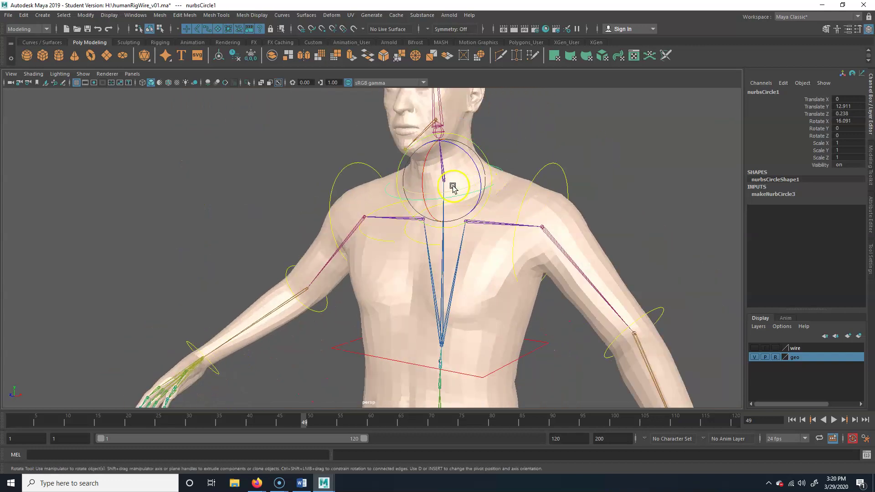
Step: Scale the neck circle uniformly to about 1.02
{"action": "key", "text": "w"}
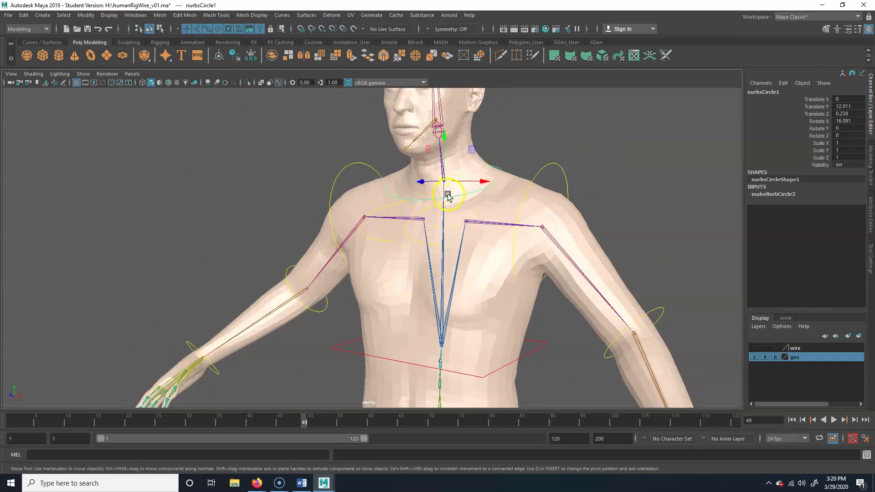
{"action": "key", "text": "r"}
{"action": "left_click_drag", "start_coordinate": [448, 182], "coordinate": [454, 220]}
{"action": "left_click", "coordinate": [450, 175]}
{"action": "left_click", "coordinate": [472, 206]}
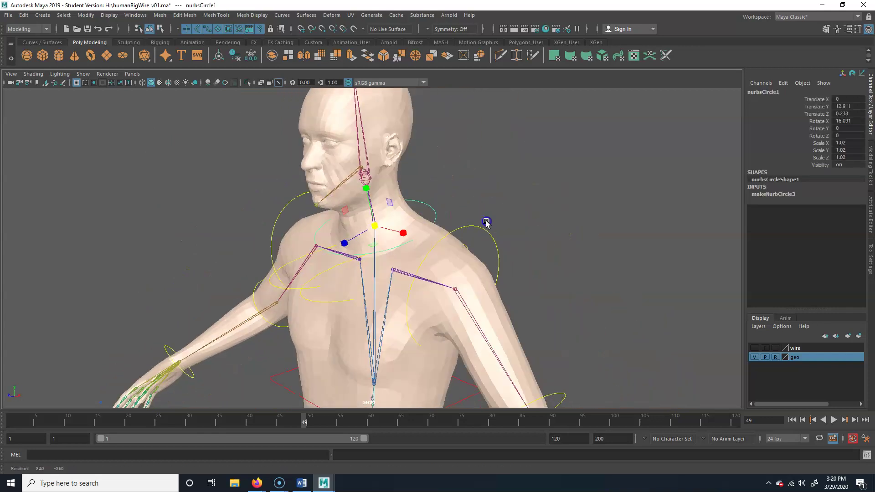
{"action": "scroll", "coordinate": [465, 203], "scroll_direction": "up", "scroll_amount": 5}
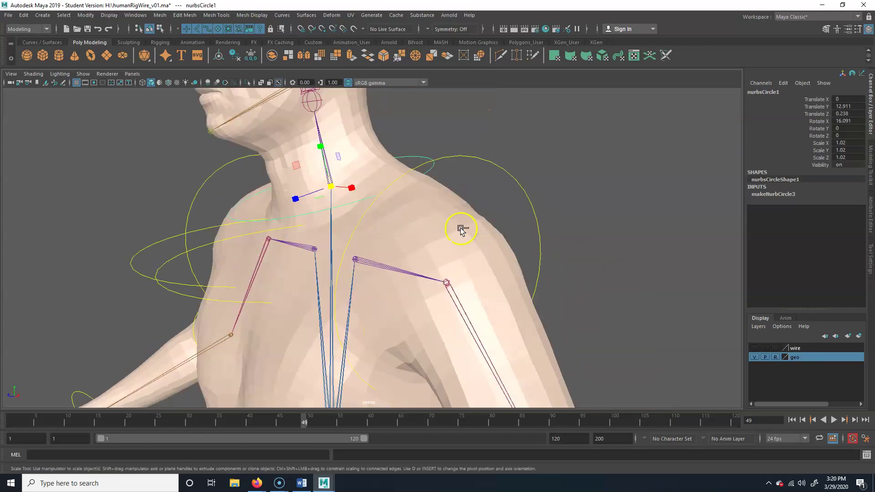
Step: Duplicate the neck circle and snap the copy onto the head joint, hiding the geo layer only during the move
{"action": "key", "text": "ctrl+d"}
{"action": "key", "text": "w"}
{"action": "left_click_drag", "start_coordinate": [429, 228], "coordinate": [389, 209], "text": "alt"}
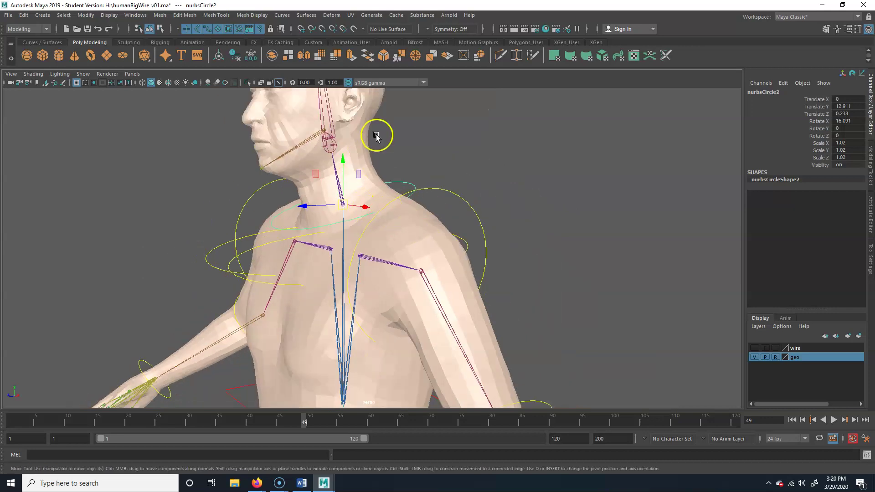
{"action": "left_click", "coordinate": [754, 356]}
{"action": "left_click_drag", "start_coordinate": [347, 207], "coordinate": [332, 146]}
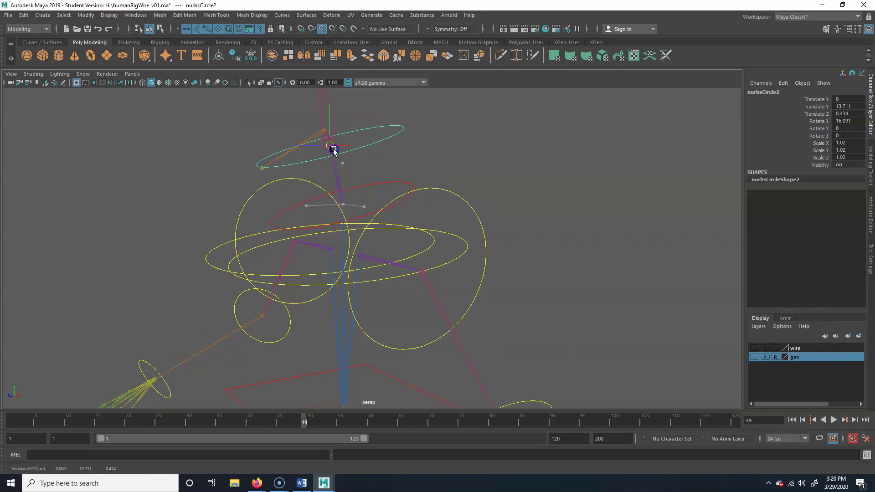
{"action": "left_click", "coordinate": [755, 357]}
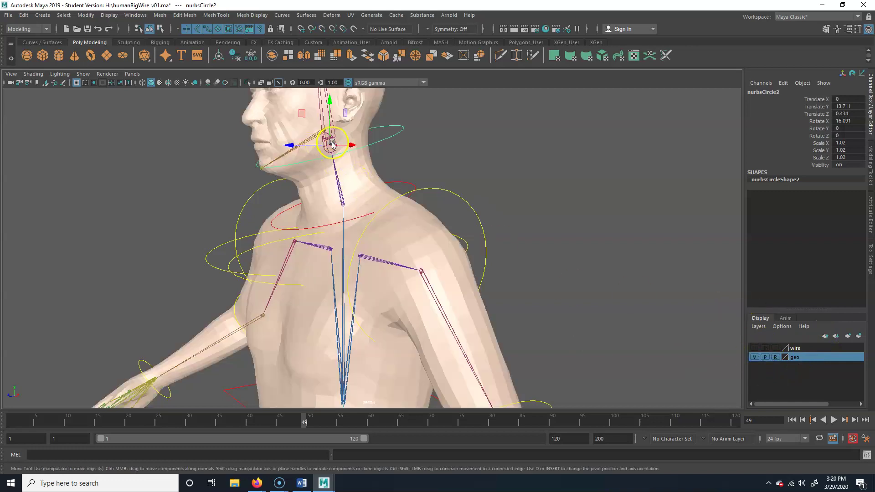
Step: Scale the duplicated circle at the head joint down uniformly to about 0.69
{"action": "right_click_drag", "start_coordinate": [392, 179], "coordinate": [338, 174], "text": "alt"}
{"action": "middle_click_drag", "start_coordinate": [338, 173], "coordinate": [349, 196], "text": "alt"}
{"action": "key", "text": "r"}
{"action": "left_click_drag", "start_coordinate": [347, 189], "coordinate": [314, 188]}
{"action": "mouse_move", "coordinate": [498, 176]}
{"action": "left_mouse_down", "text": "alt"}
{"action": "mouse_move", "coordinate": [474, 178]}
{"action": "mouse_move", "coordinate": [482, 171]}
{"action": "left_mouse_up", "text": "alt"}
Step: Adjust the tilt of the head circle to about 16.6 degrees around X, then deselect it
{"action": "key", "text": "e"}
{"action": "left_click_drag", "start_coordinate": [344, 157], "coordinate": [280, 204], "text": "alt"}
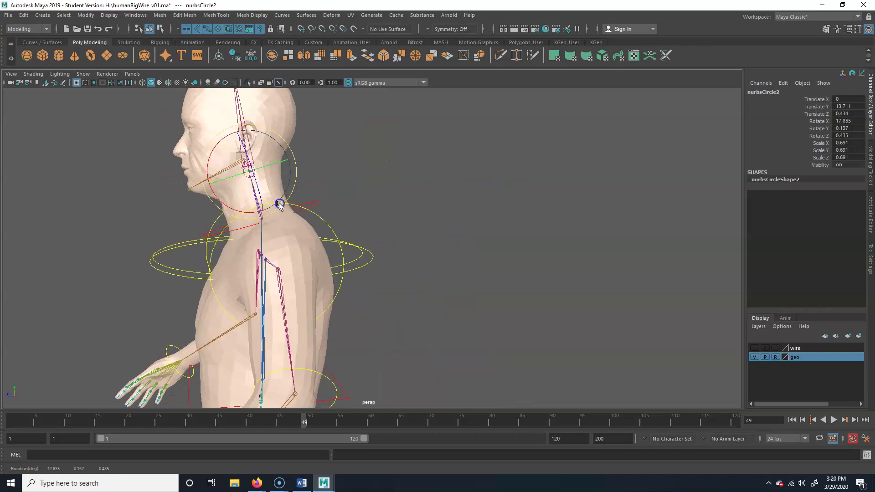
{"action": "left_click", "coordinate": [348, 203]}
{"action": "left_click_drag", "start_coordinate": [347, 203], "coordinate": [321, 206], "text": "alt"}
{"action": "left_click", "coordinate": [313, 161]}
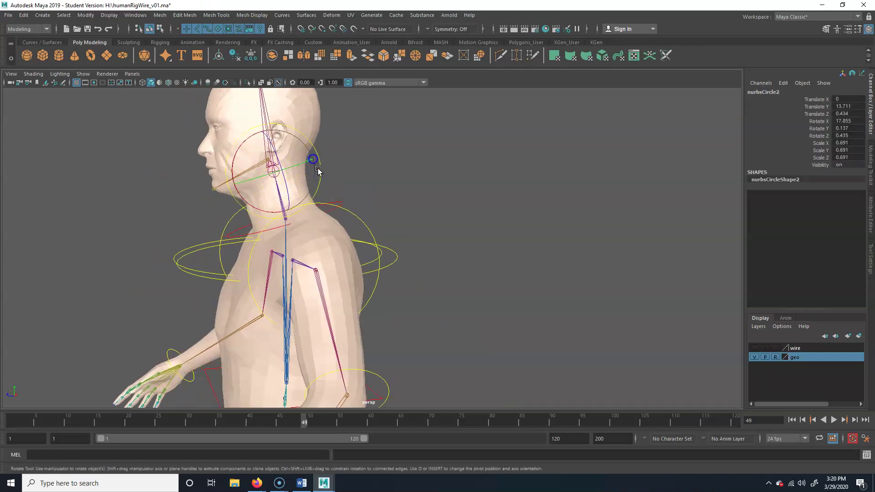
{"action": "left_click_drag", "start_coordinate": [240, 146], "coordinate": [246, 143]}
{"action": "left_click", "coordinate": [387, 160]}
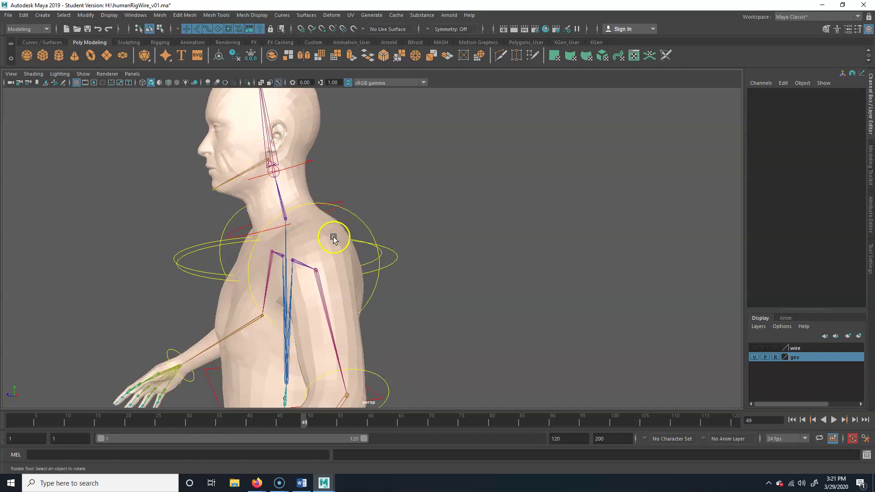
Step: Inspect the fit and placement of the head and neck circles around the character
{"action": "left_click", "coordinate": [313, 160]}
{"action": "left_click_drag", "start_coordinate": [296, 171], "coordinate": [266, 197], "text": "alt"}
{"action": "right_click_drag", "start_coordinate": [266, 197], "coordinate": [342, 199], "text": "alt"}
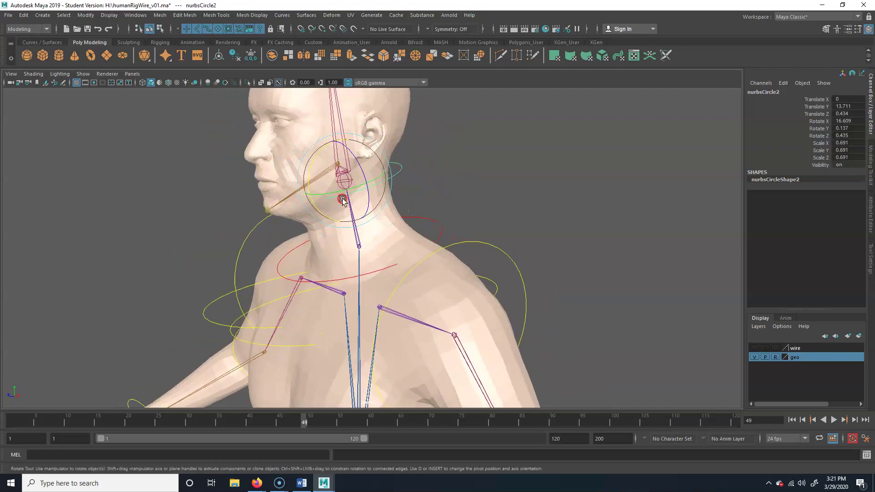
{"action": "left_click_drag", "start_coordinate": [342, 200], "coordinate": [343, 208], "text": "alt"}
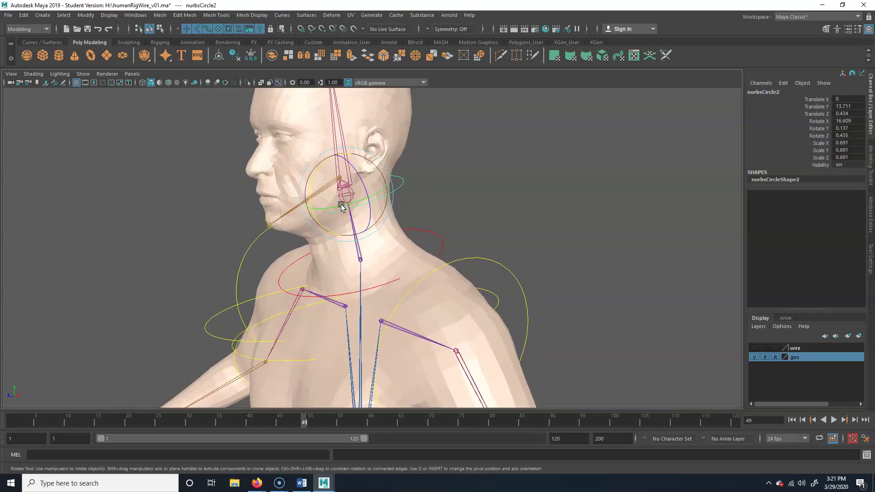
{"action": "left_click", "coordinate": [488, 183]}
{"action": "right_click_drag", "start_coordinate": [436, 250], "coordinate": [358, 240], "text": "alt"}
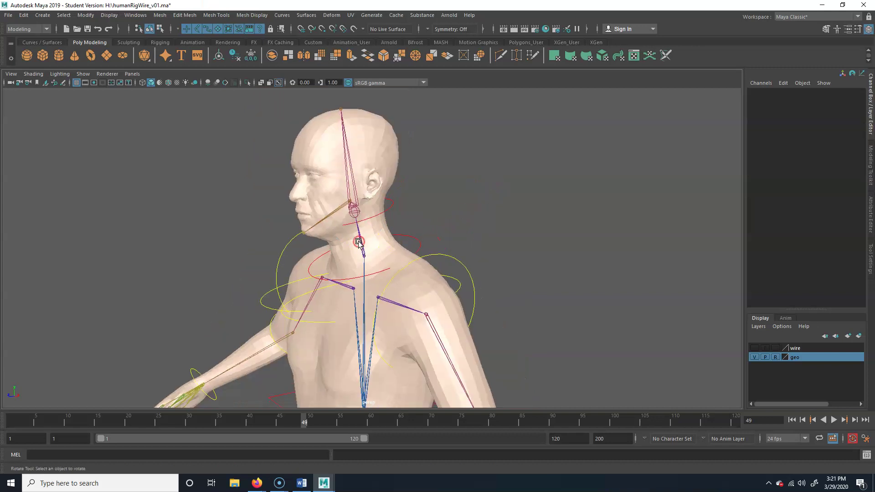
{"action": "middle_click_drag", "start_coordinate": [357, 240], "coordinate": [358, 208], "text": "alt"}
{"action": "left_click", "coordinate": [415, 214]}
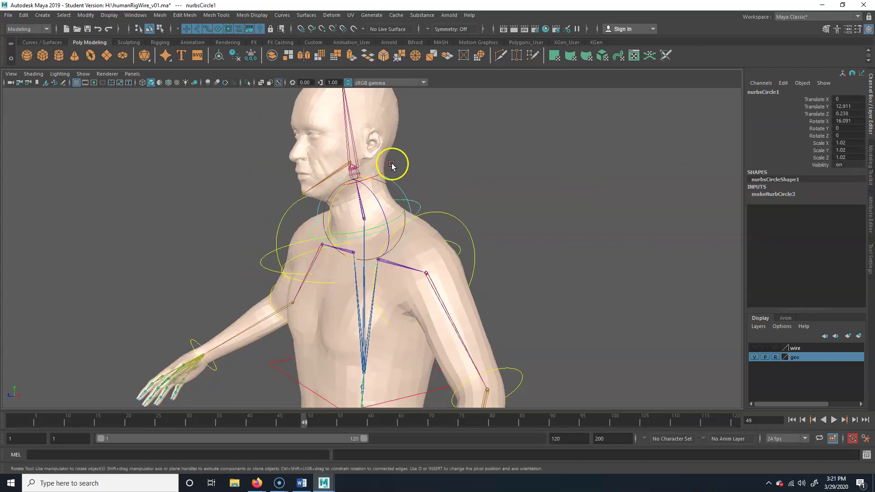
{"action": "left_click", "coordinate": [436, 199]}
{"action": "left_click", "coordinate": [420, 205]}
Step: Check the naming used on the existing left shoulder and chest controller curves
{"action": "left_click_drag", "start_coordinate": [493, 235], "coordinate": [447, 223]}
{"action": "double_click", "coordinate": [781, 92]}
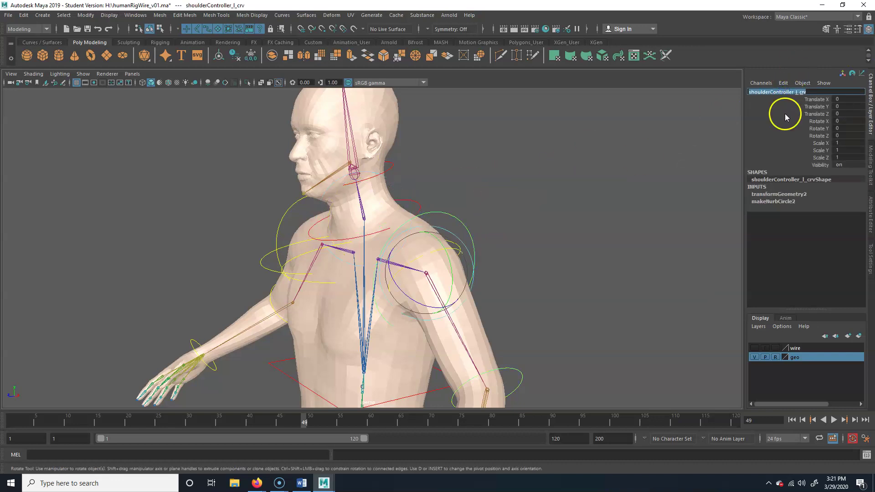
{"action": "middle_click_drag", "start_coordinate": [472, 297], "coordinate": [480, 195], "text": "alt"}
{"action": "left_click", "coordinate": [450, 279]}
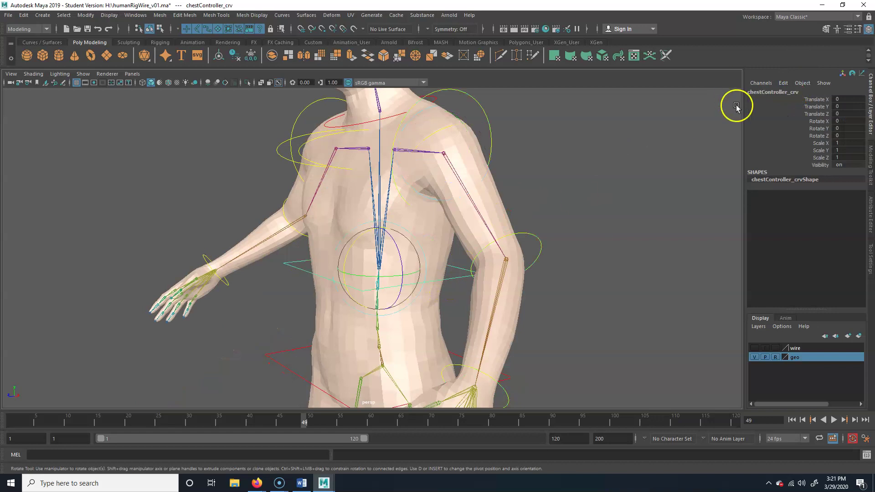
{"action": "middle_click_drag", "start_coordinate": [504, 129], "coordinate": [461, 181], "text": "alt"}
{"action": "left_click", "coordinate": [455, 176]}
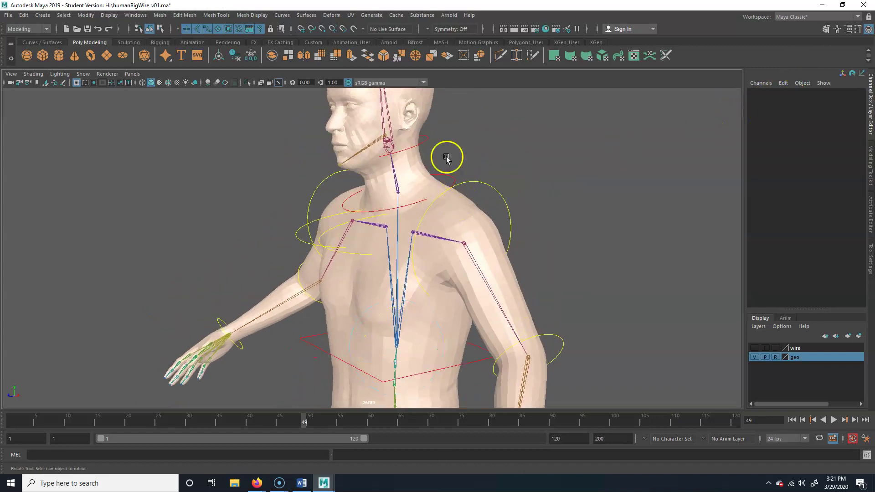
Step: Rename the circle at the neck base to neckController_cr
{"action": "left_click", "coordinate": [444, 175]}
{"action": "key", "text": "w"}
{"action": "double_click", "coordinate": [767, 93]}
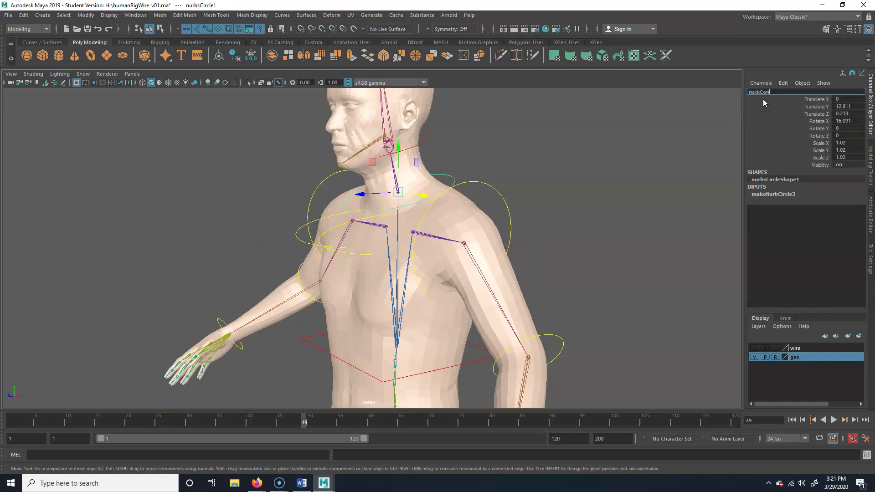
{"action": "type", "text": "neckController_crv"}
{"action": "key", "text": "Return"}
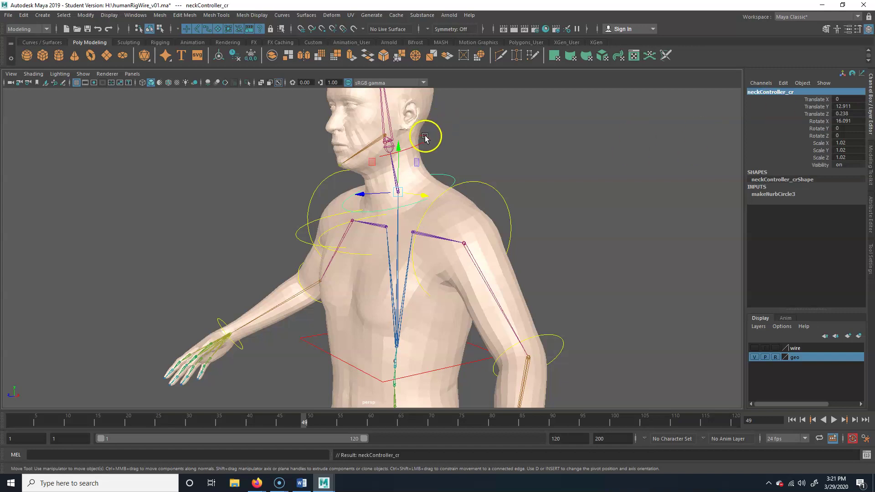
Step: Rename the circle at the head joint to headController_crv
{"action": "left_click", "coordinate": [425, 138]}
{"action": "key", "text": "e"}
{"action": "double_click", "coordinate": [769, 93]}
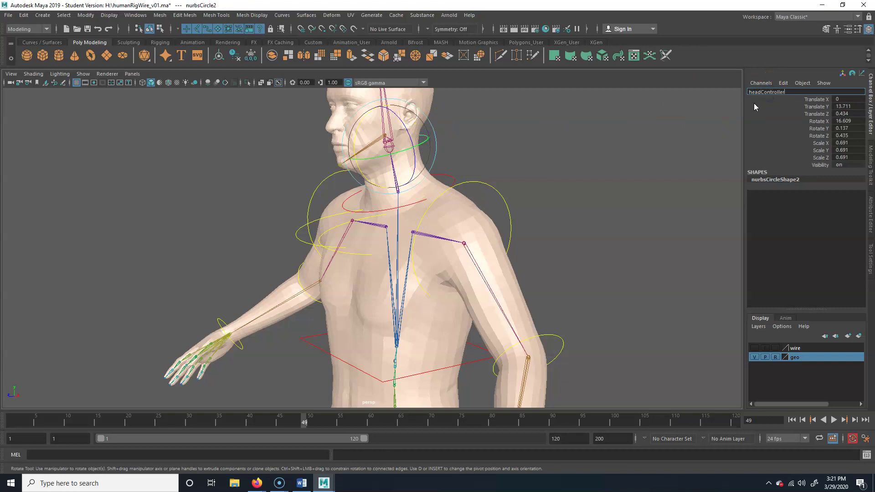
{"action": "type", "text": "headController_crv"}
{"action": "key", "text": "Return"}
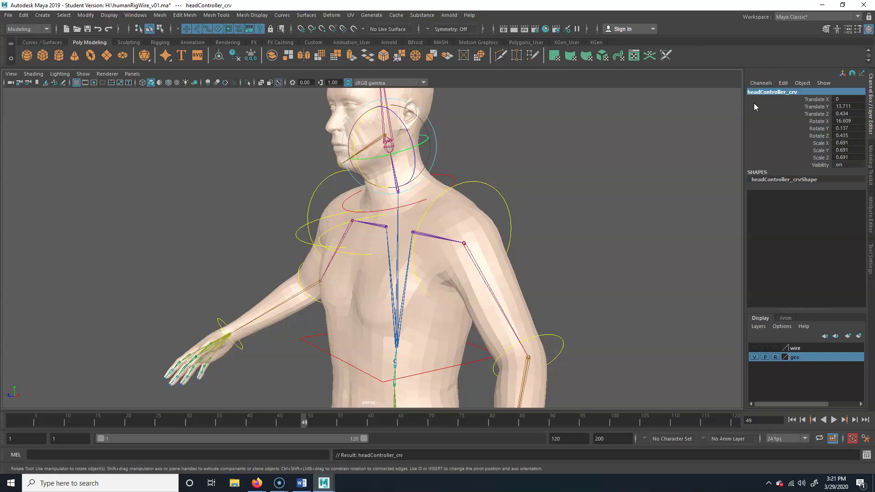
Step: Freeze the transformations of the neck and head controller circles
{"action": "middle_click_drag", "start_coordinate": [466, 158], "coordinate": [474, 175], "text": "alt"}
{"action": "left_click", "coordinate": [461, 196]}
{"action": "left_click", "coordinate": [474, 182]}
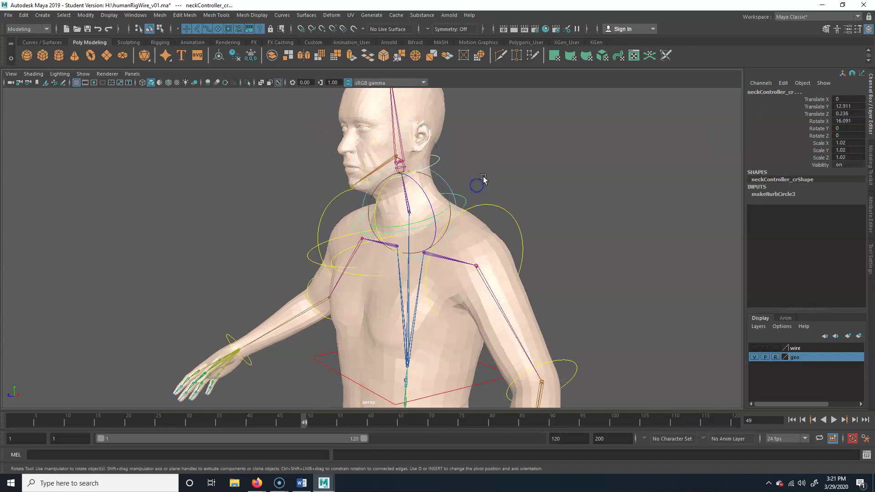
{"action": "left_click", "coordinate": [85, 16]}
{"action": "left_click", "coordinate": [111, 57]}
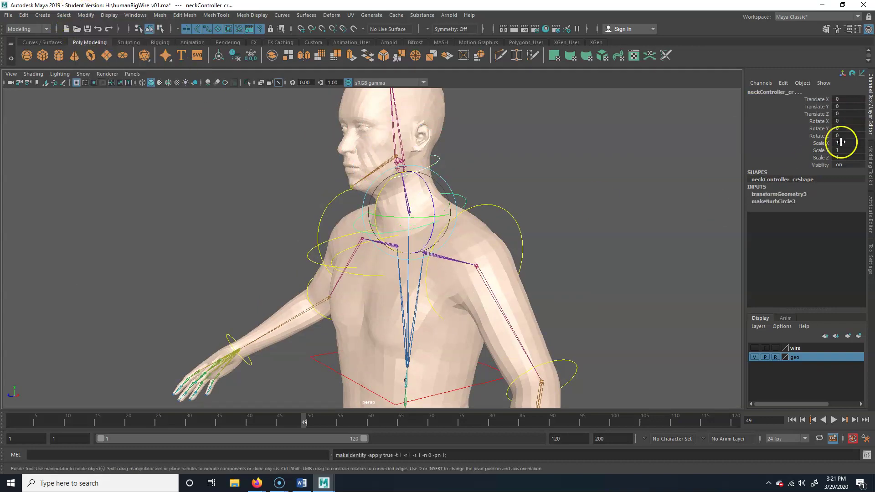
Step: Delete the construction history of both controller circles and check the head controller's channels
{"action": "left_click", "coordinate": [23, 15]}
{"action": "mouse_move", "coordinate": [110, 125]}
{"action": "left_click", "coordinate": [170, 130]}
{"action": "left_click", "coordinate": [573, 214]}
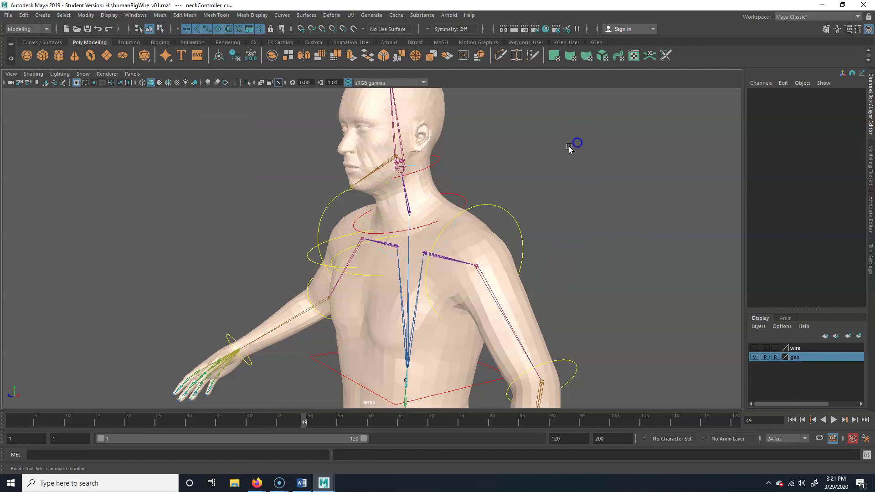
{"action": "left_click", "coordinate": [435, 161]}
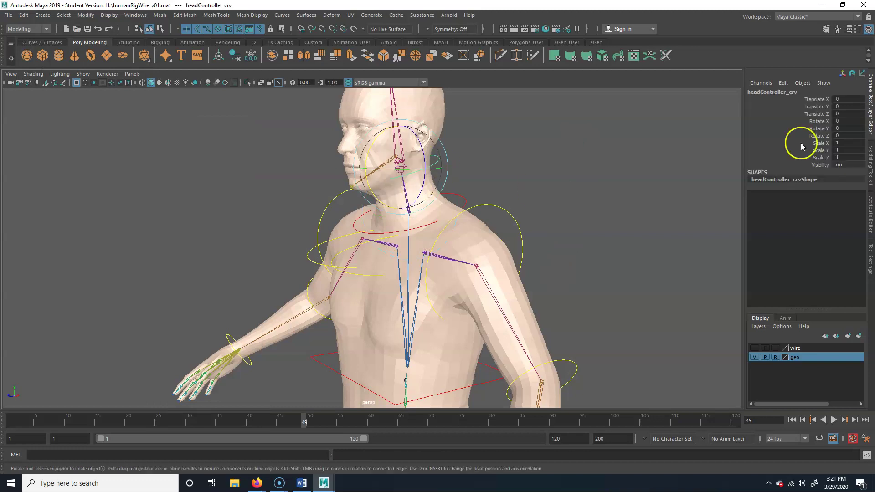
{"action": "left_click", "coordinate": [520, 153]}
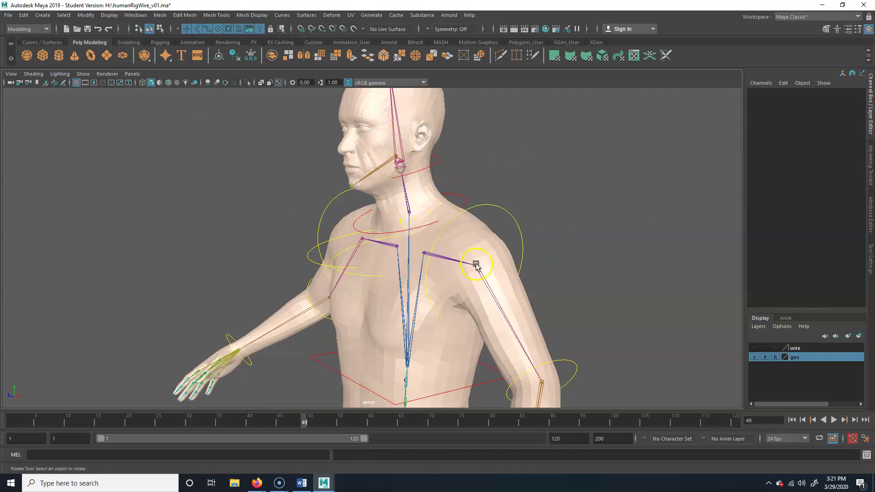
Step: Hide the geo display layer so only the joints and controller curves remain in view
{"action": "middle_click_drag", "start_coordinate": [540, 308], "coordinate": [528, 224], "text": "alt"}
{"action": "right_click_drag", "start_coordinate": [580, 262], "coordinate": [422, 277], "text": "alt"}
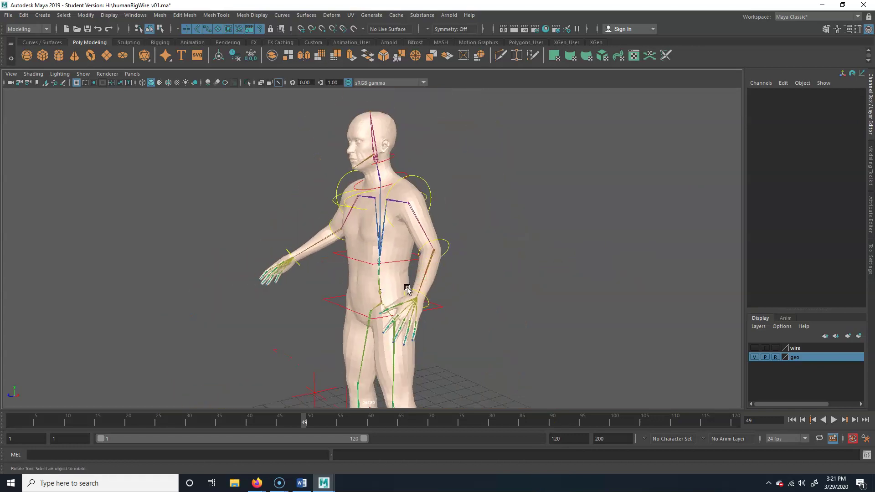
{"action": "mouse_move", "coordinate": [370, 237]}
{"action": "right_mouse_down", "text": "alt"}
{"action": "mouse_move", "coordinate": [612, 199]}
{"action": "mouse_move", "coordinate": [461, 267]}
{"action": "mouse_move", "coordinate": [461, 289]}
{"action": "mouse_move", "coordinate": [375, 243]}
{"action": "right_mouse_up", "text": "alt"}
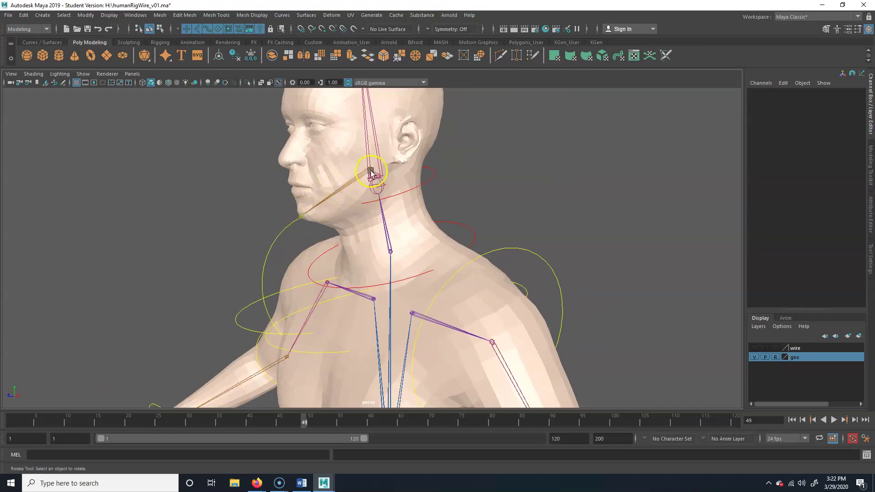
{"action": "middle_click_drag", "start_coordinate": [380, 254], "coordinate": [367, 258], "text": "alt"}
{"action": "middle_click_drag", "start_coordinate": [422, 240], "coordinate": [410, 218], "text": "alt"}
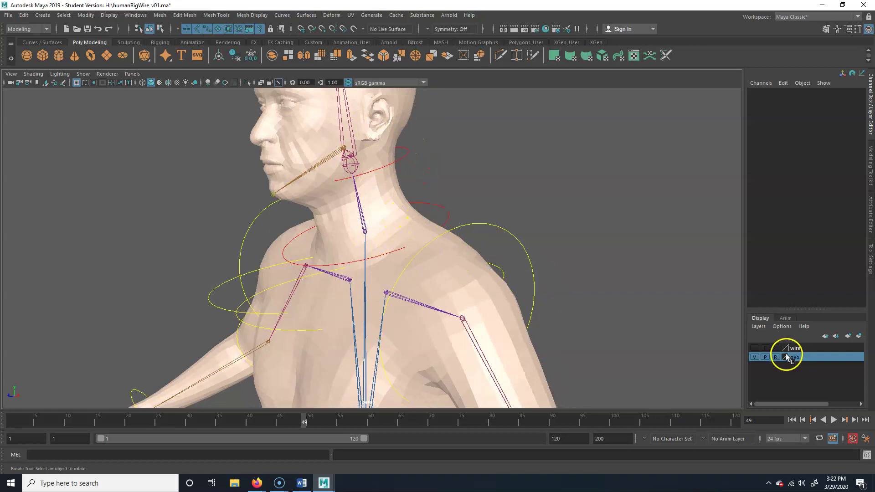
{"action": "left_click", "coordinate": [754, 356]}
{"action": "scroll", "coordinate": [475, 309], "scroll_direction": "down", "scroll_amount": 10}
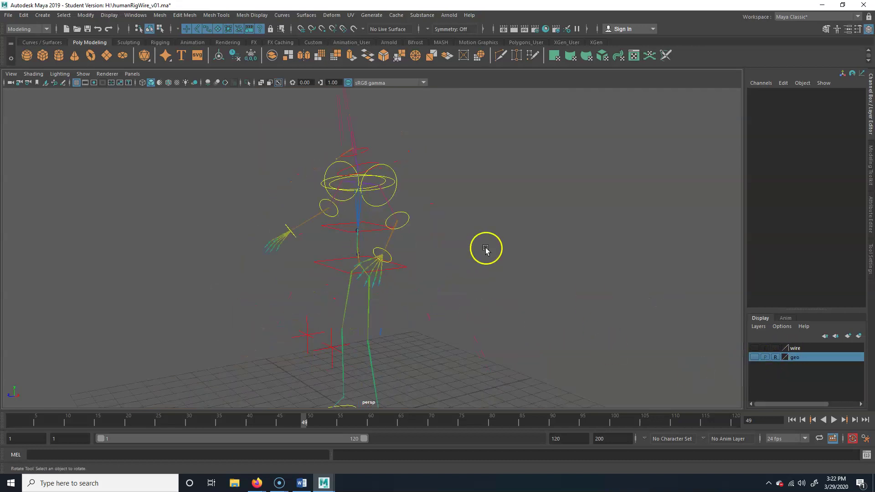
Step: Create an empty group and name it neck_null
{"action": "key", "text": "ctrl+g"}
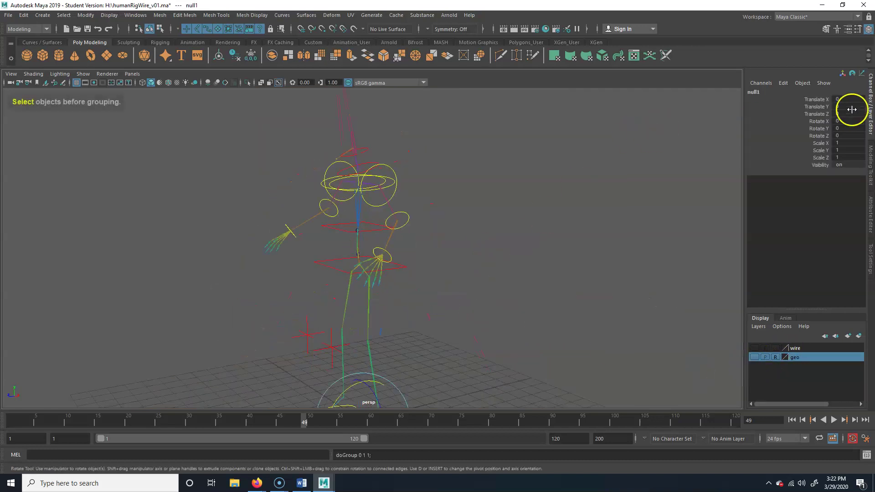
{"action": "left_click", "coordinate": [780, 92]}
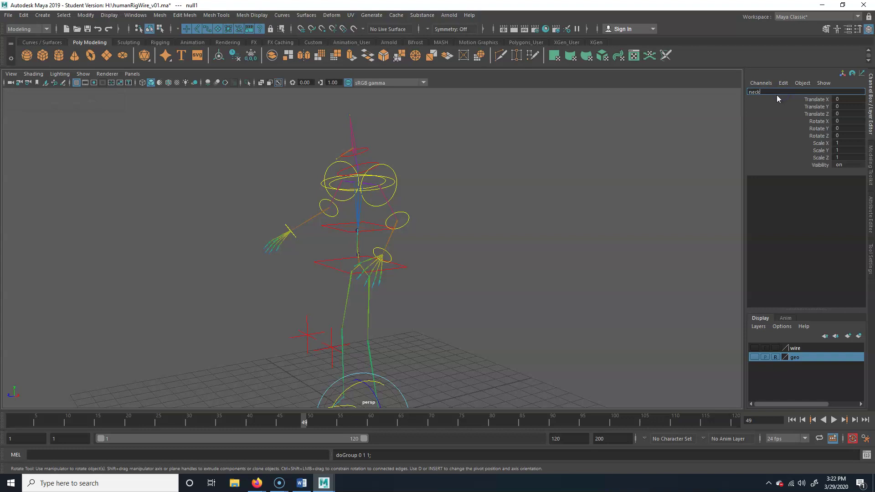
{"action": "type", "text": "neck_null"}
{"action": "key", "text": "Return"}
Step: Move neck_null from the origin and snap it onto the joint at the base of the neck
{"action": "middle_click_drag", "start_coordinate": [416, 309], "coordinate": [414, 276], "text": "alt"}
{"action": "key", "text": "w"}
{"action": "left_click_drag", "start_coordinate": [424, 304], "coordinate": [425, 305], "text": "alt"}
{"action": "key", "text": "v"}
{"action": "left_click_drag", "start_coordinate": [372, 386], "coordinate": [370, 162]}
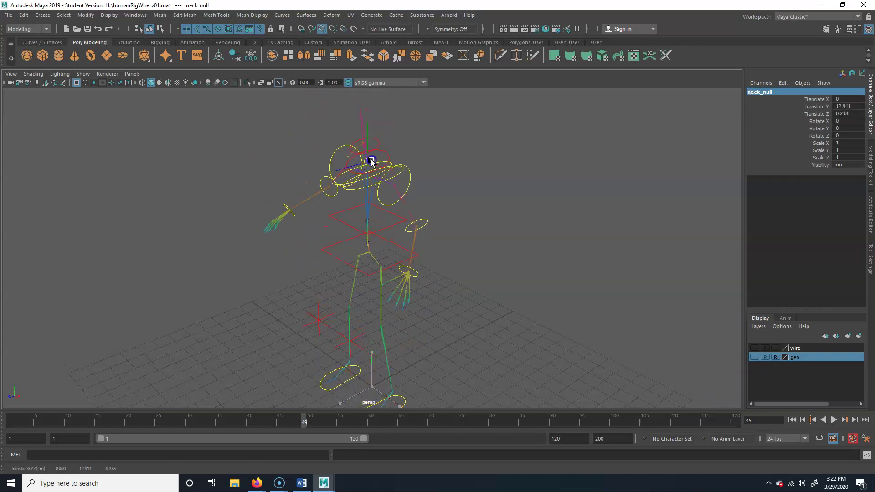
Step: Duplicate neck_null, snap the copy onto the head joint and rename it head_null
{"action": "right_click_drag", "start_coordinate": [131, 229], "coordinate": [422, 141], "text": "alt"}
{"action": "middle_click_drag", "start_coordinate": [421, 142], "coordinate": [447, 278], "text": "alt"}
{"action": "right_click_drag", "start_coordinate": [447, 279], "coordinate": [432, 310], "text": "alt"}
{"action": "key", "text": "ctrl+d"}
{"action": "middle_click_drag", "start_coordinate": [541, 173], "coordinate": [546, 197], "text": "alt"}
{"action": "left_click_drag", "start_coordinate": [391, 240], "coordinate": [376, 195]}
{"action": "left_click", "coordinate": [782, 90]}
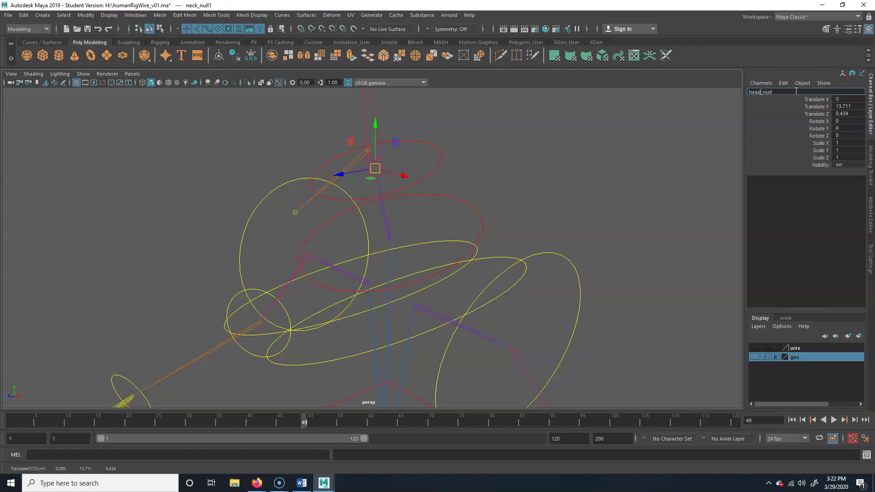
{"action": "key", "text": "Return"}
Step: Show the Outliner and dock it between the viewport and the Channel Box
{"action": "middle_click_drag", "start_coordinate": [505, 268], "coordinate": [440, 245], "text": "alt"}
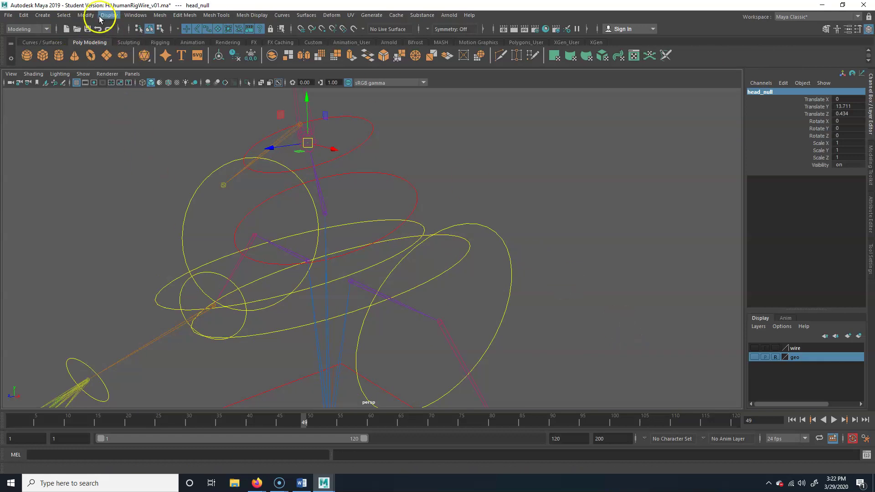
{"action": "left_click", "coordinate": [141, 15]}
{"action": "left_click", "coordinate": [148, 113]}
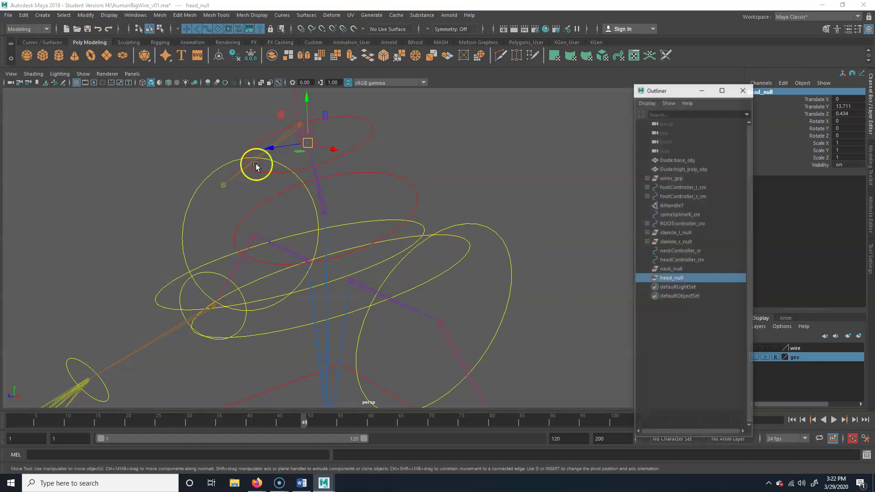
{"action": "left_click_drag", "start_coordinate": [687, 93], "coordinate": [722, 118]}
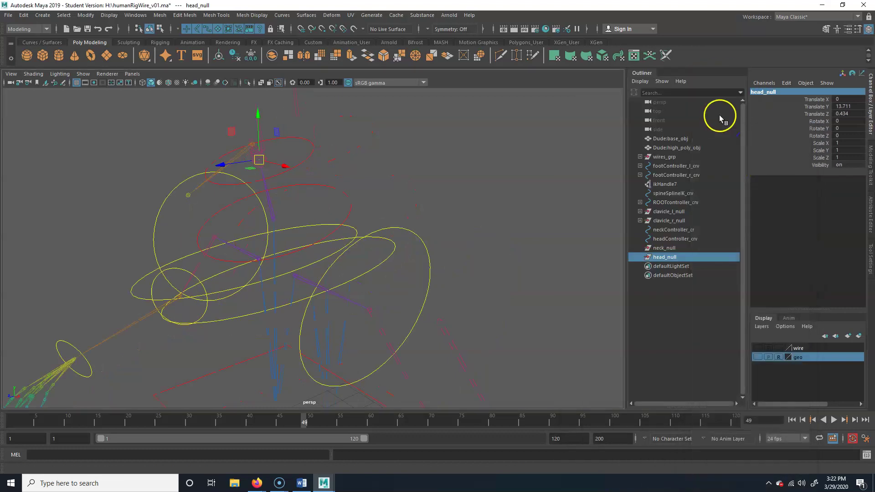
Step: Compare neck_null and head_null with the neck and head controller curves in the Outliner and viewport
{"action": "left_click", "coordinate": [672, 259]}
{"action": "left_click", "coordinate": [674, 249]}
{"action": "left_click", "coordinate": [673, 258]}
{"action": "left_click", "coordinate": [675, 246]}
{"action": "left_click", "coordinate": [681, 231]}
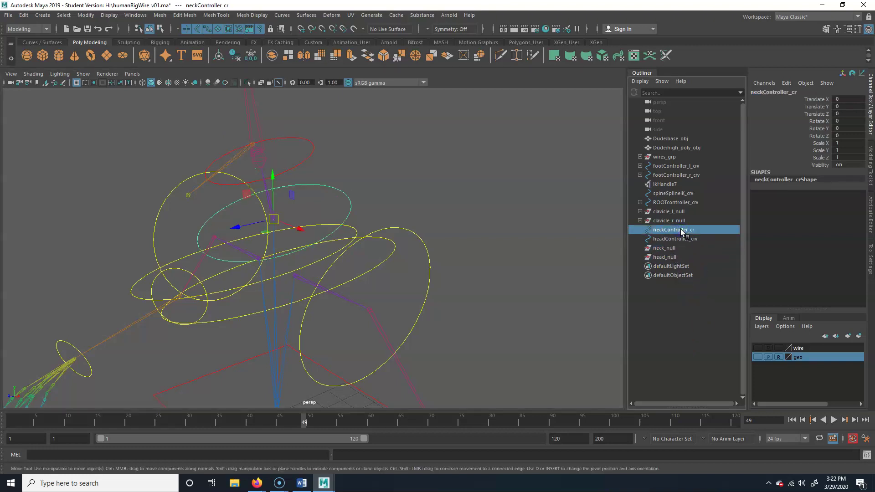
{"action": "left_click", "coordinate": [683, 240]}
{"action": "left_click", "coordinate": [681, 230]}
{"action": "left_click", "coordinate": [665, 257]}
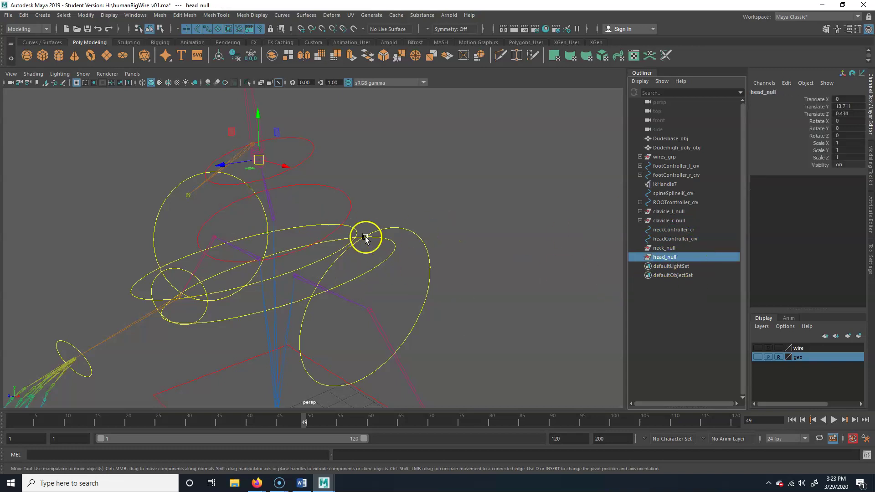
{"action": "left_click", "coordinate": [665, 248]}
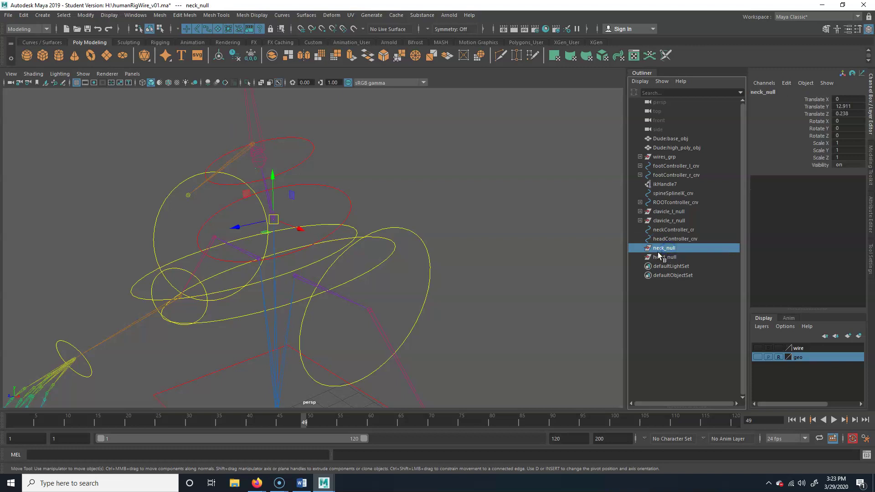
Step: Select the neck joint and switch to the Rigging menu set
{"action": "left_click_drag", "start_coordinate": [289, 216], "coordinate": [293, 216], "text": "alt"}
{"action": "left_click", "coordinate": [279, 209]}
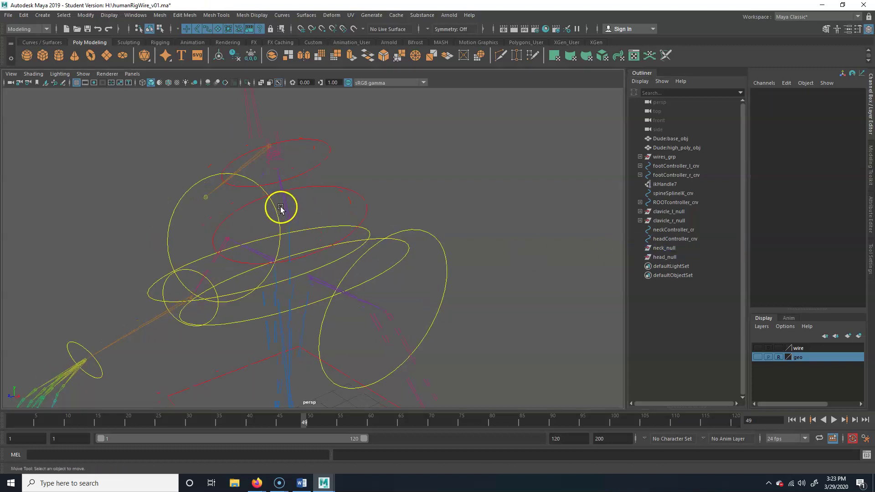
{"action": "left_click", "coordinate": [282, 222]}
{"action": "key", "text": "q"}
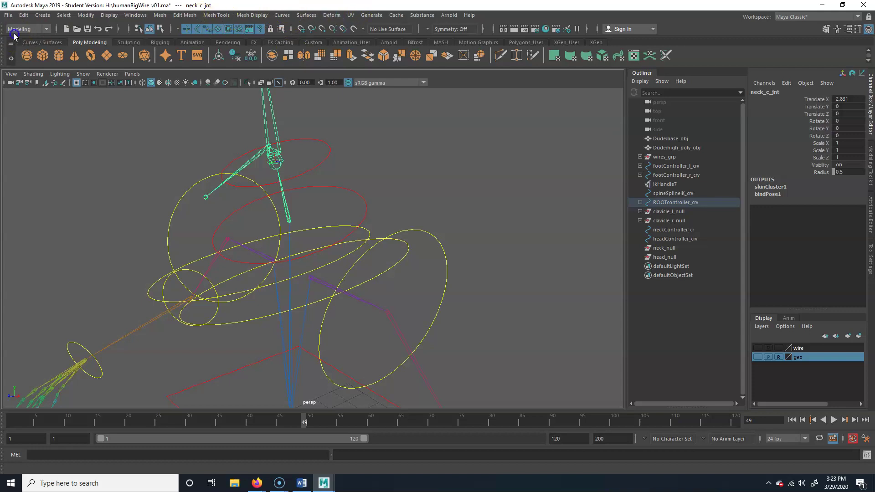
{"action": "left_click", "coordinate": [29, 29]}
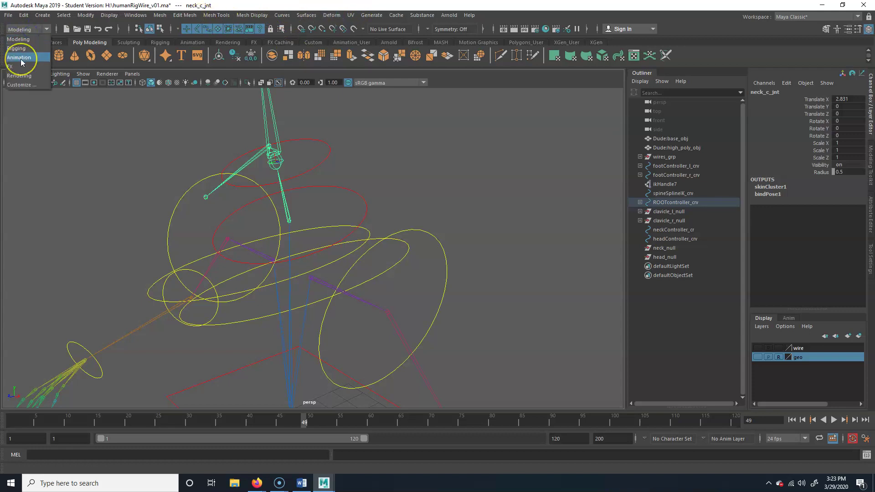
{"action": "left_click", "coordinate": [17, 48]}
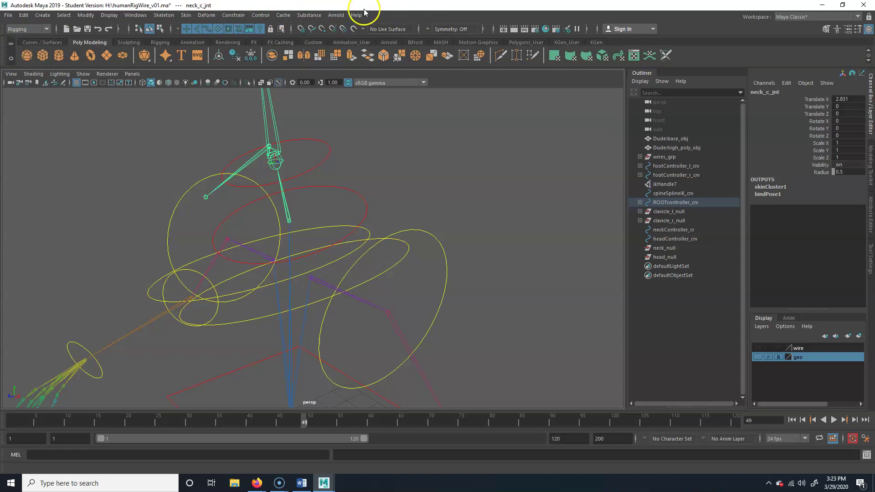
Step: Orient-constrain neck_null to the neck joint, selecting the joint first and the null second
{"action": "left_click", "coordinate": [230, 15]}
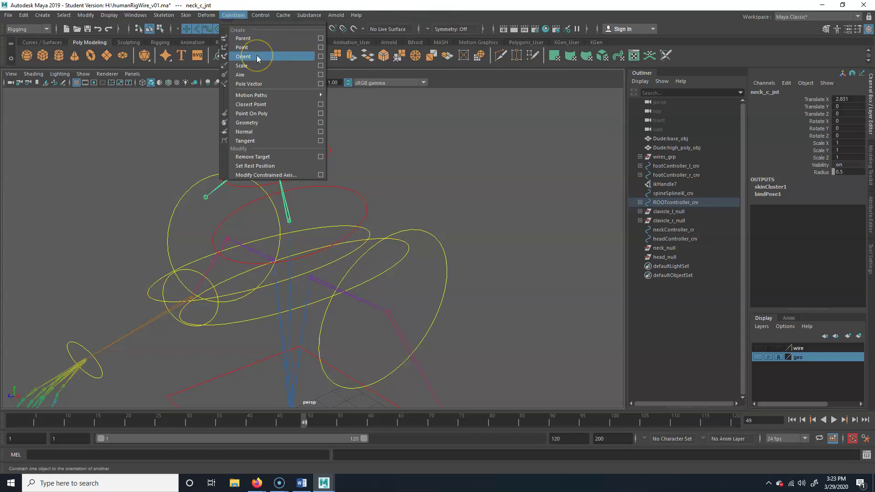
{"action": "left_click", "coordinate": [347, 150]}
{"action": "left_click", "coordinate": [303, 211]}
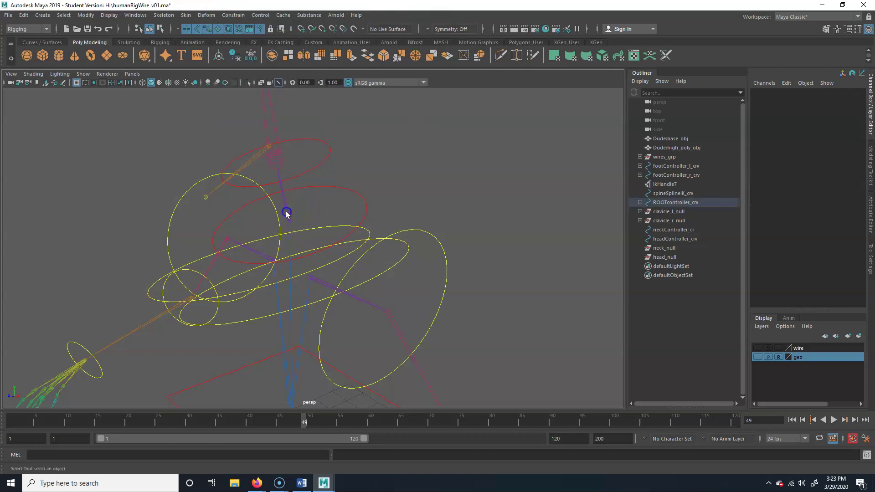
{"action": "left_click", "coordinate": [286, 212]}
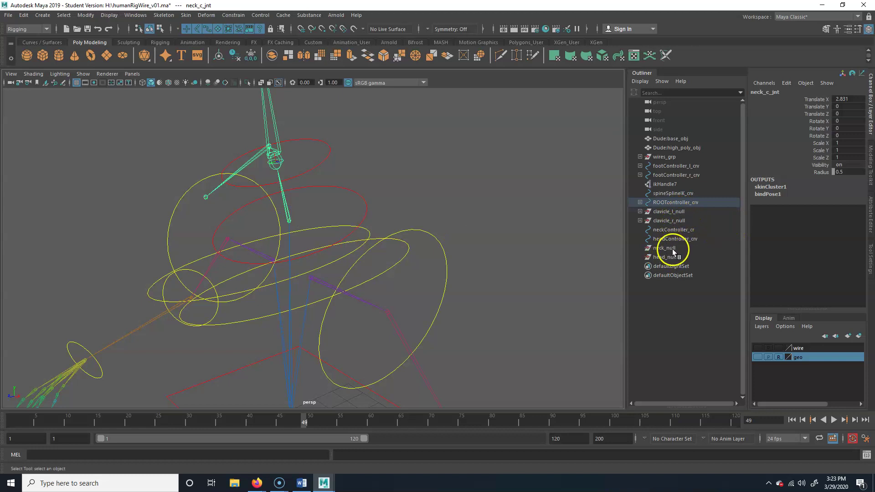
{"action": "left_click", "coordinate": [419, 214]}
{"action": "left_click", "coordinate": [289, 209]}
{"action": "left_click", "coordinate": [666, 250]}
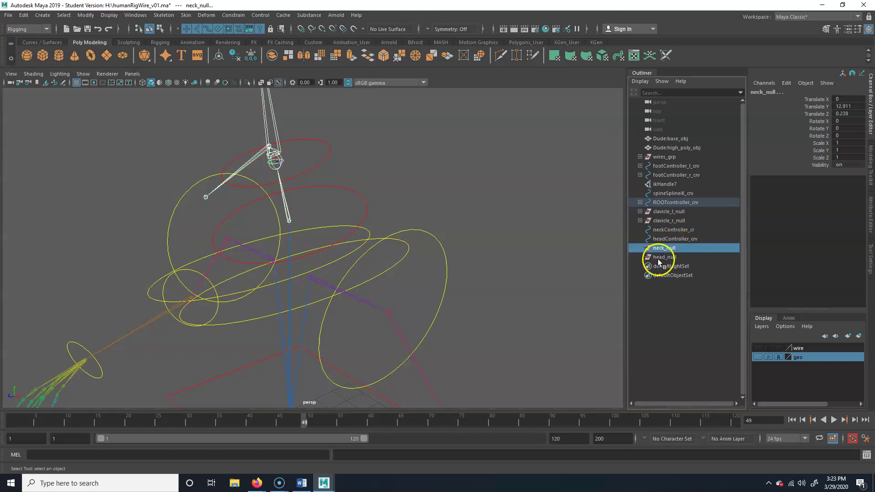
{"action": "left_click", "coordinate": [233, 15]}
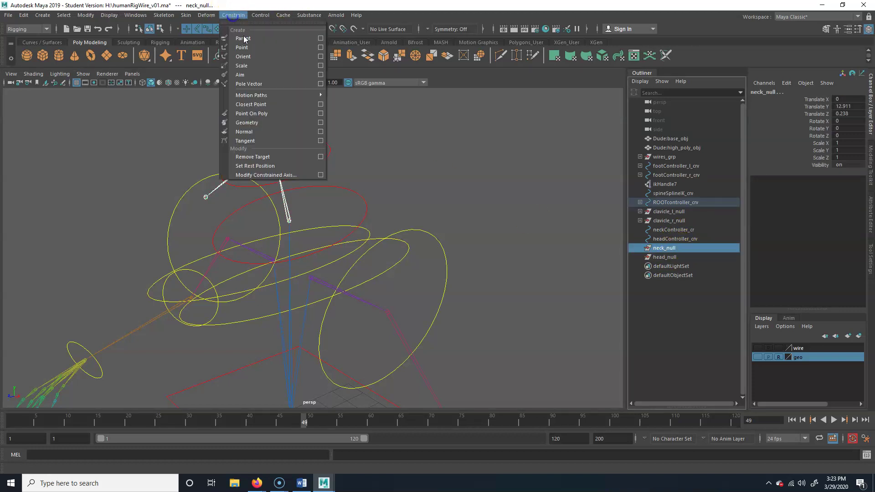
{"action": "left_click", "coordinate": [259, 61]}
Step: Delete the orient constraint under neck_null and reselect the null
{"action": "left_click", "coordinate": [640, 248]}
{"action": "left_click", "coordinate": [672, 258]}
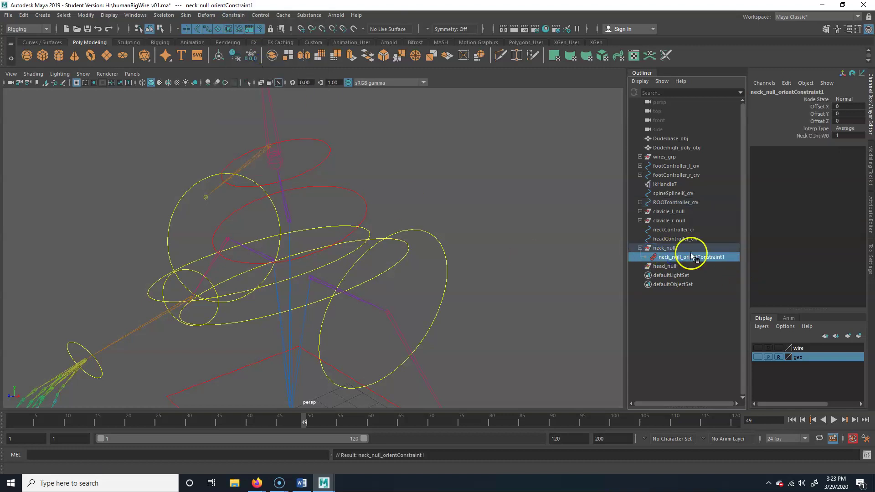
{"action": "left_click", "coordinate": [684, 248]}
Step: Set the Move tool's axis orientation to follow neck_null's own axes and check its alignment with the neck joint
{"action": "middle_click_drag", "start_coordinate": [338, 228], "coordinate": [338, 231], "text": "alt"}
{"action": "key", "text": "w"}
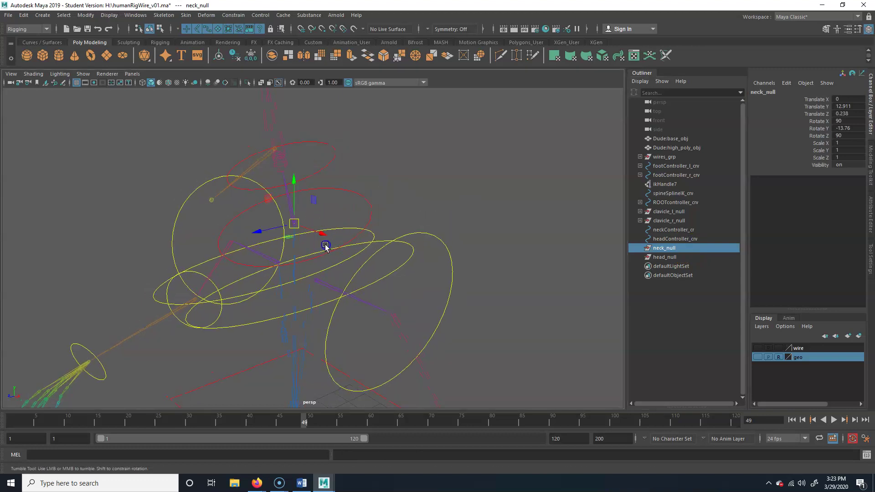
{"action": "key", "text": "e"}
{"action": "left_click", "coordinate": [858, 29]}
{"action": "key", "text": "w"}
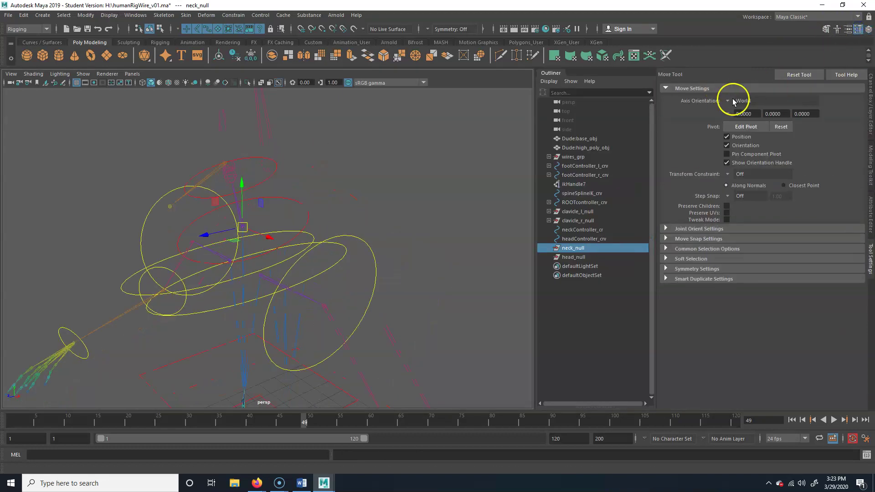
{"action": "left_click", "coordinate": [733, 101]}
{"action": "left_click", "coordinate": [748, 101]}
{"action": "left_click", "coordinate": [836, 29]}
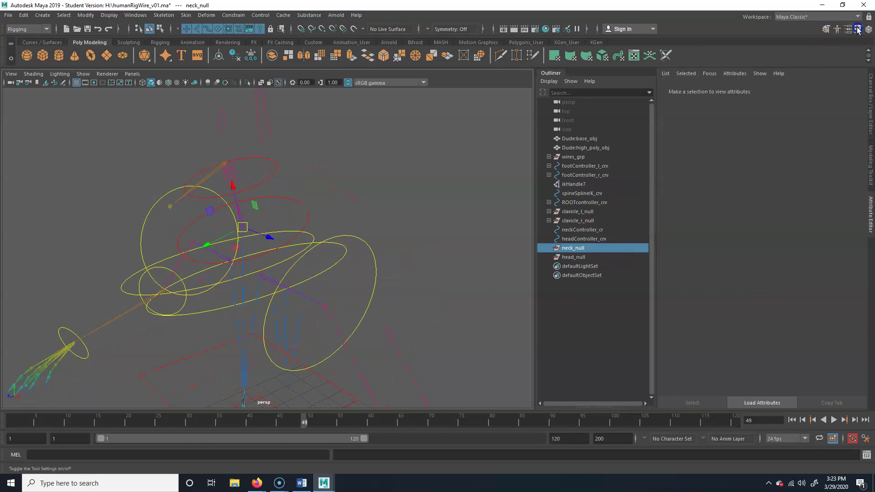
{"action": "left_click_drag", "start_coordinate": [396, 238], "coordinate": [248, 219], "text": "alt"}
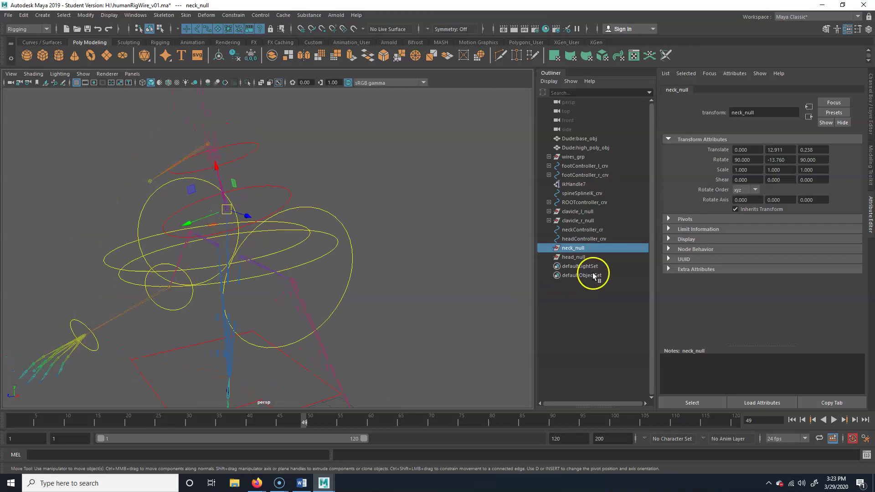
Step: Parent neckController_cr under neck_null, selecting the curve first and the null second
{"action": "left_click", "coordinate": [590, 230]}
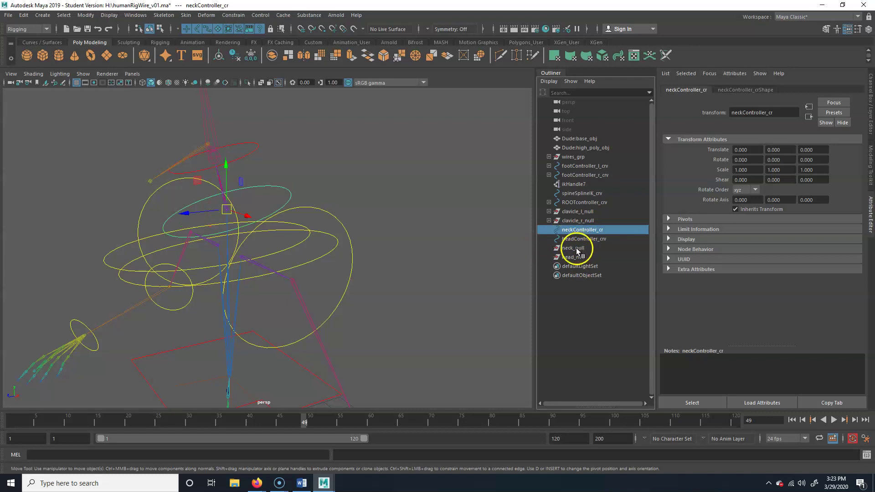
{"action": "left_click", "coordinate": [581, 250], "text": "ctrl"}
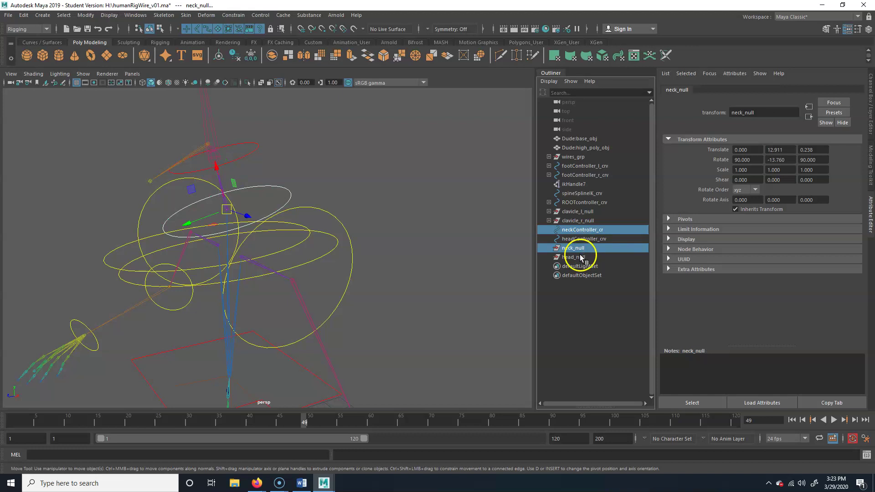
{"action": "key", "text": "p"}
{"action": "left_click", "coordinate": [587, 231]}
{"action": "left_click", "coordinate": [583, 249]}
{"action": "left_click", "coordinate": [581, 241]}
{"action": "left_click", "coordinate": [582, 247]}
{"action": "left_click", "coordinate": [583, 240]}
{"action": "left_click", "coordinate": [584, 248]}
{"action": "left_click", "coordinate": [583, 239]}
{"action": "left_click", "coordinate": [583, 248]}
{"action": "left_click", "coordinate": [582, 238]}
{"action": "left_click", "coordinate": [584, 249]}
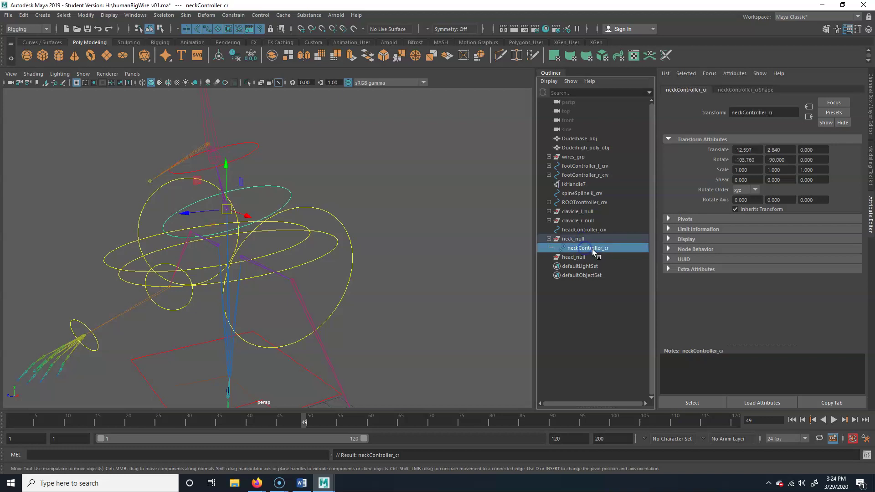
Step: Rename the neck controller curve as neckController_crv
{"action": "left_click", "coordinate": [86, 15]}
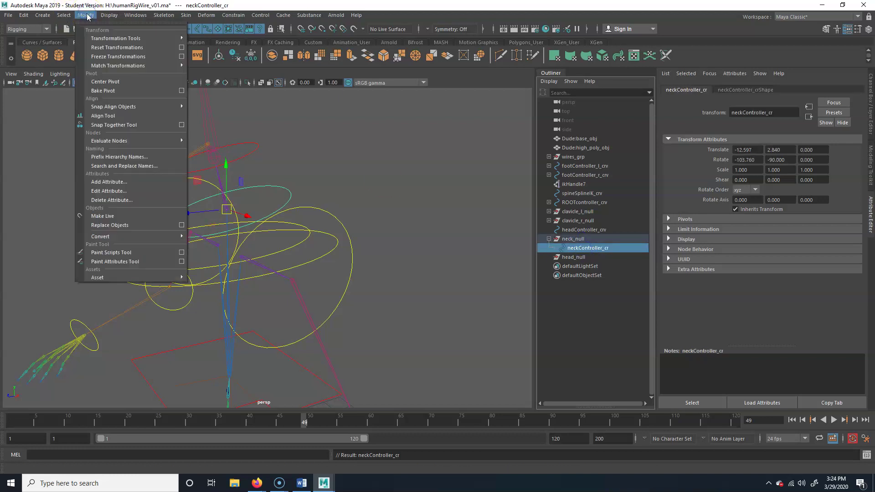
{"action": "left_click", "coordinate": [611, 247]}
{"action": "left_click", "coordinate": [870, 96]}
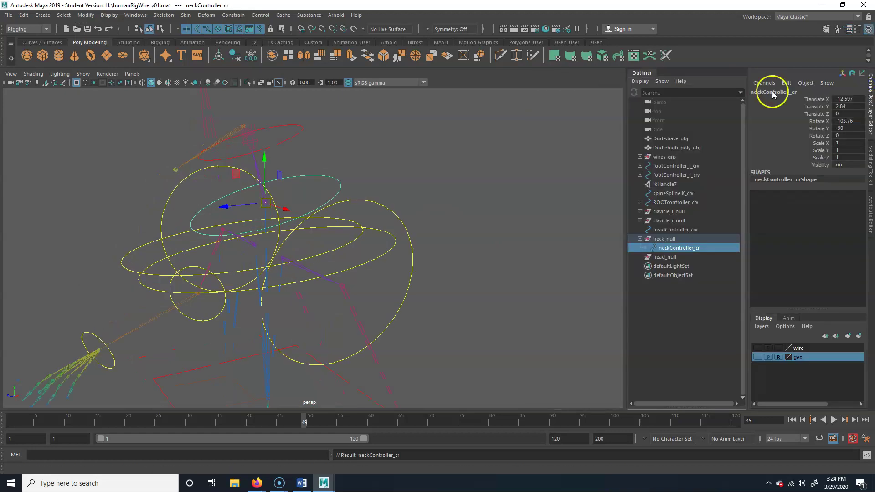
{"action": "left_click", "coordinate": [793, 97]}
{"action": "double_click", "coordinate": [800, 92]}
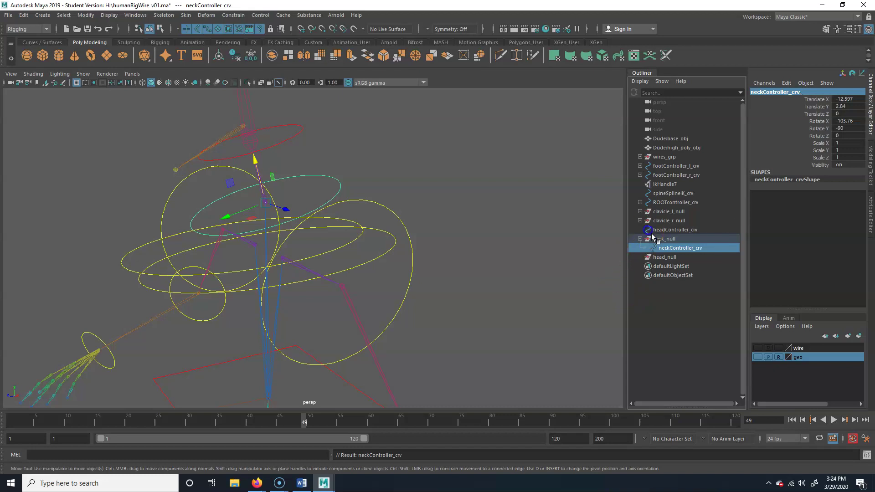
Step: Freeze the transformations of neckController_crv under neck_null and keep the controller selected
{"action": "left_click", "coordinate": [662, 247]}
{"action": "left_click", "coordinate": [85, 15]}
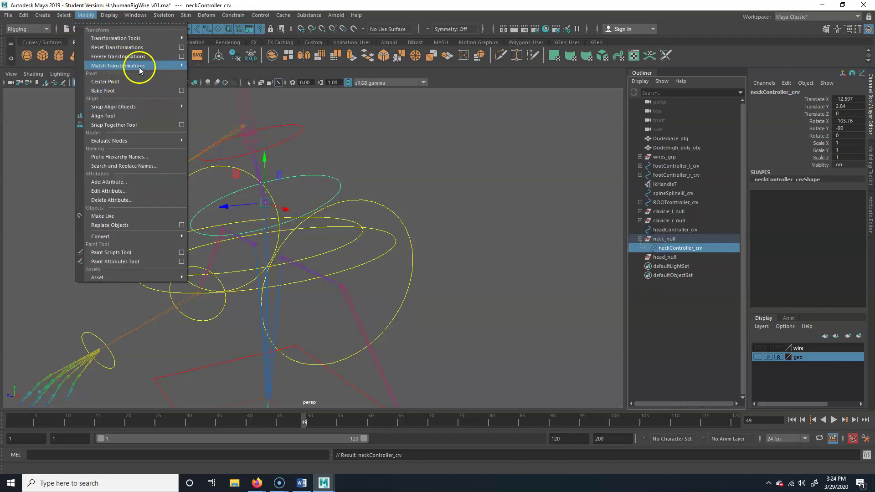
{"action": "left_click", "coordinate": [121, 56]}
{"action": "left_click_drag", "start_coordinate": [316, 238], "coordinate": [313, 238], "text": "alt"}
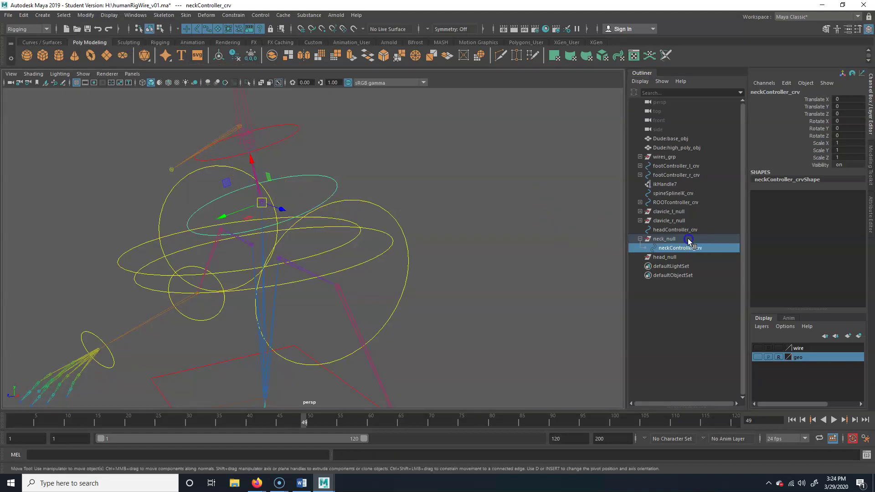
{"action": "left_click", "coordinate": [669, 239]}
{"action": "left_click", "coordinate": [683, 249]}
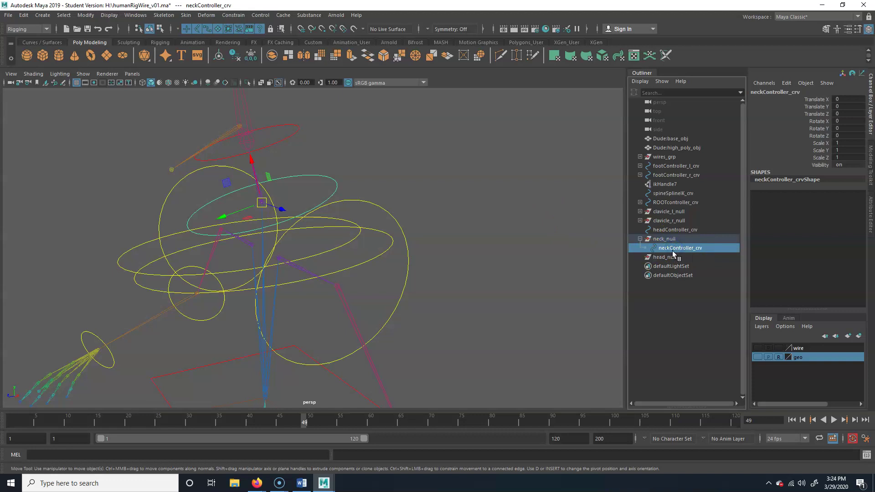
Step: Orient-constrain the neck joint to neckController_crv, with the controller selected first and the joint second
{"action": "scroll", "coordinate": [277, 234], "scroll_direction": "up", "scroll_amount": 5}
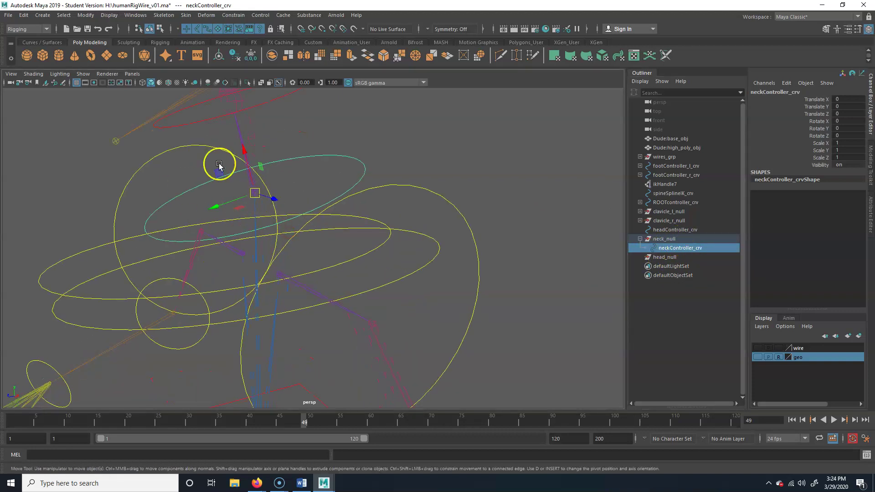
{"action": "key", "text": "q"}
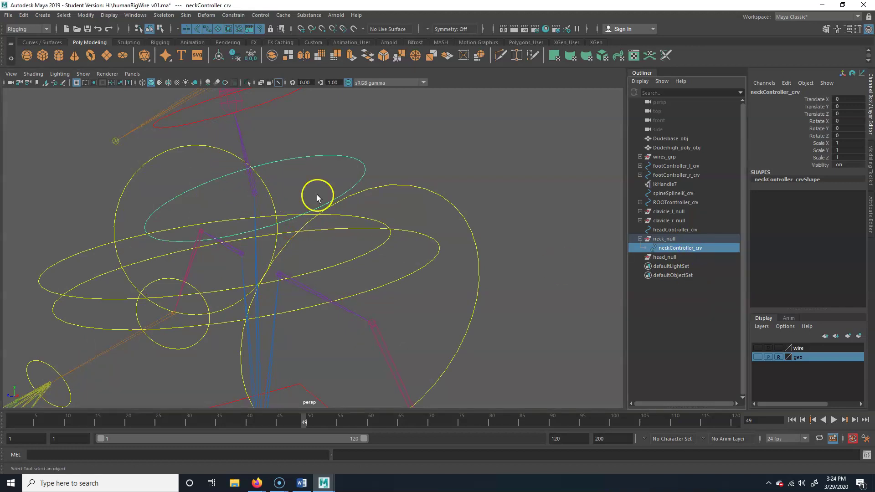
{"action": "left_click", "coordinate": [242, 143]}
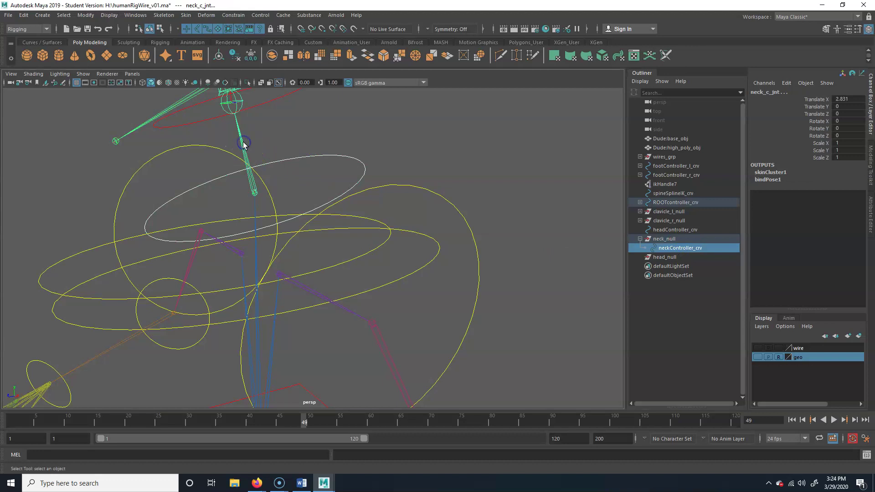
{"action": "left_click", "coordinate": [233, 15]}
{"action": "left_click", "coordinate": [245, 52]}
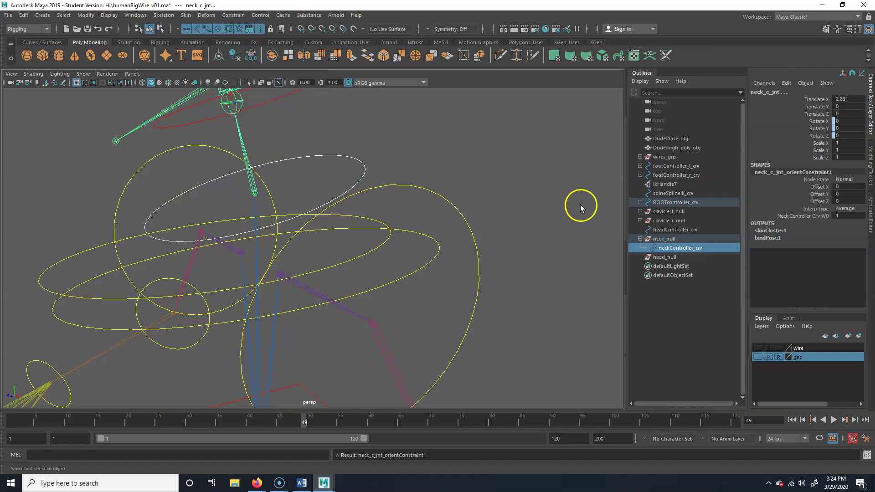
Step: Rotate neckController_crv to test its control of the neck joint, and undo the rotation
{"action": "left_click", "coordinate": [697, 249]}
{"action": "key", "text": "e"}
{"action": "left_click_drag", "start_coordinate": [277, 161], "coordinate": [294, 173]}
{"action": "key", "text": "ctrl+z"}
Step: Orient-constrain head_null to head_c_jnt1, selecting the head joint first and the null second
{"action": "middle_click_drag", "start_coordinate": [327, 138], "coordinate": [367, 195], "text": "alt"}
{"action": "left_click_drag", "start_coordinate": [456, 237], "coordinate": [389, 89], "text": "alt"}
{"action": "left_click_drag", "start_coordinate": [391, 153], "coordinate": [395, 180], "text": "alt"}
{"action": "left_click", "coordinate": [415, 140]}
{"action": "left_click_drag", "start_coordinate": [416, 140], "coordinate": [405, 168], "text": "alt"}
{"action": "left_click", "coordinate": [291, 147]}
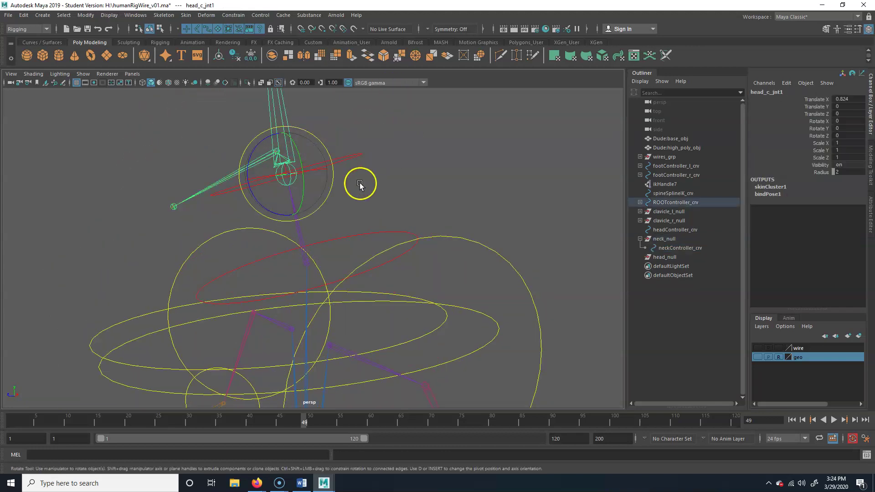
{"action": "key", "text": "q"}
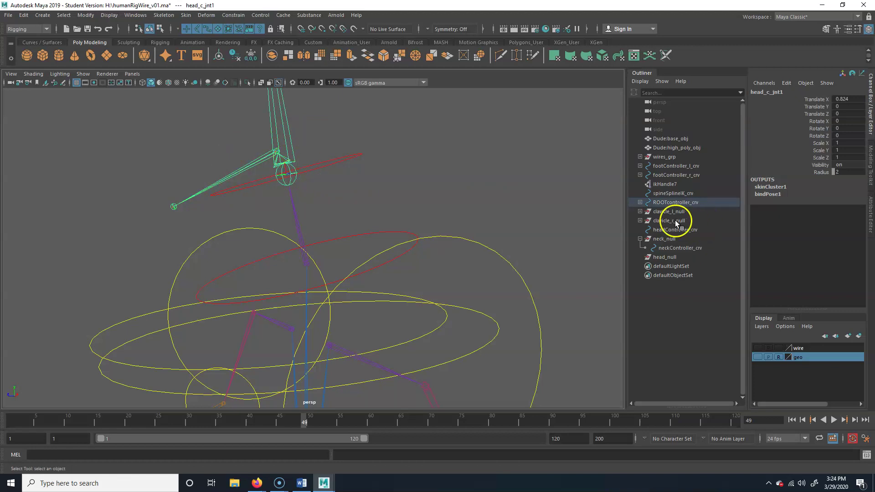
{"action": "left_click", "coordinate": [664, 257]}
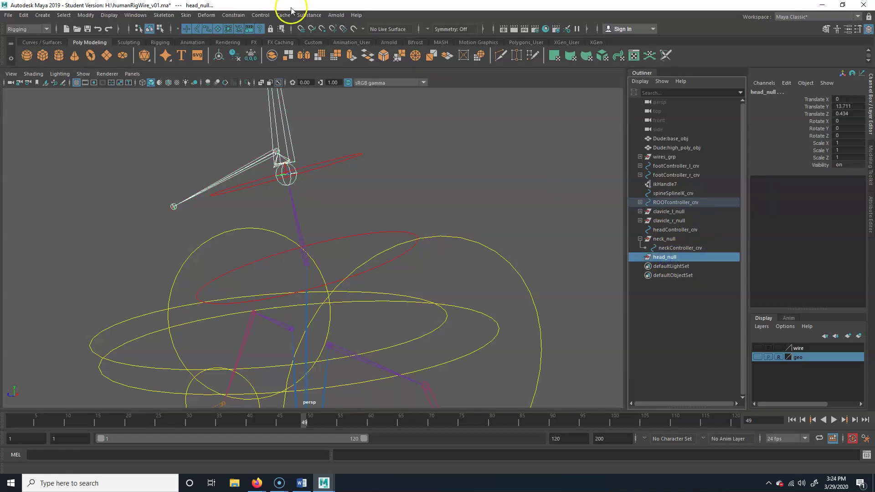
{"action": "left_click", "coordinate": [234, 15]}
{"action": "left_click", "coordinate": [255, 59]}
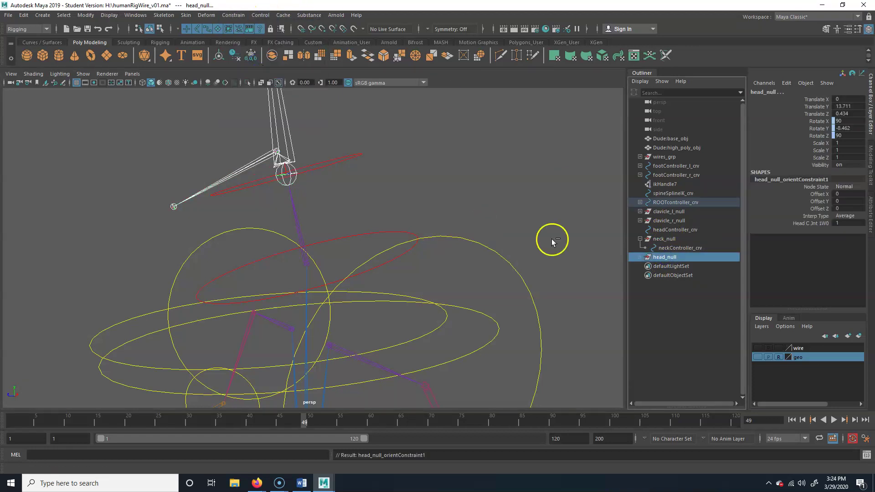
Step: Check head_null's axes with the Move tool, delete the orient constraint under it and reselect the null
{"action": "left_click", "coordinate": [677, 230]}
{"action": "left_click", "coordinate": [676, 257]}
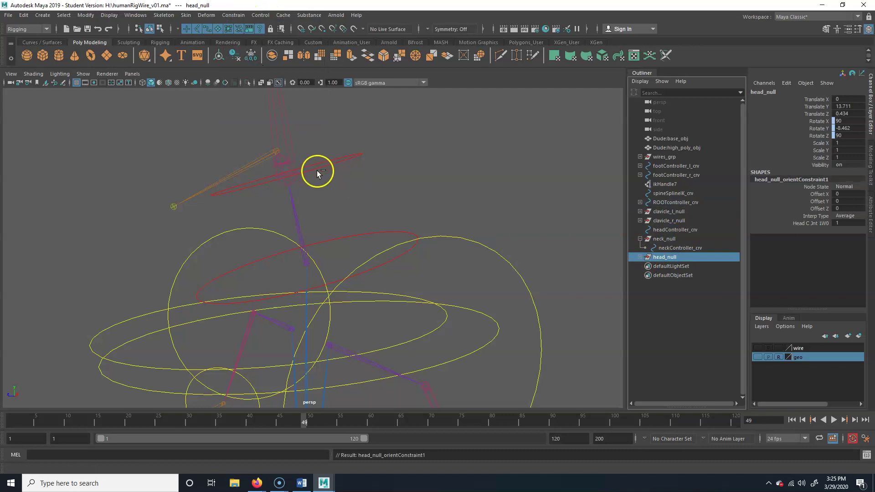
{"action": "middle_click_drag", "start_coordinate": [328, 160], "coordinate": [339, 191], "text": "alt"}
{"action": "key", "text": "w"}
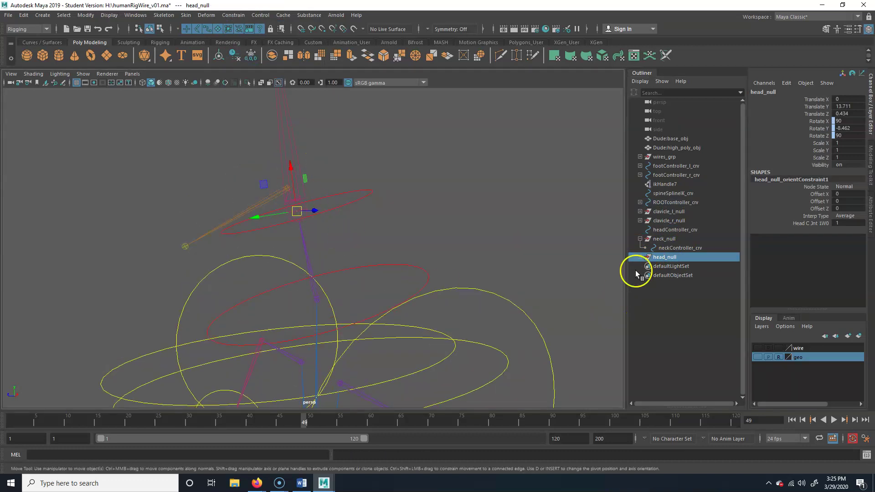
{"action": "middle_click_drag", "start_coordinate": [644, 258], "coordinate": [644, 258]}
{"action": "left_click", "coordinate": [688, 266]}
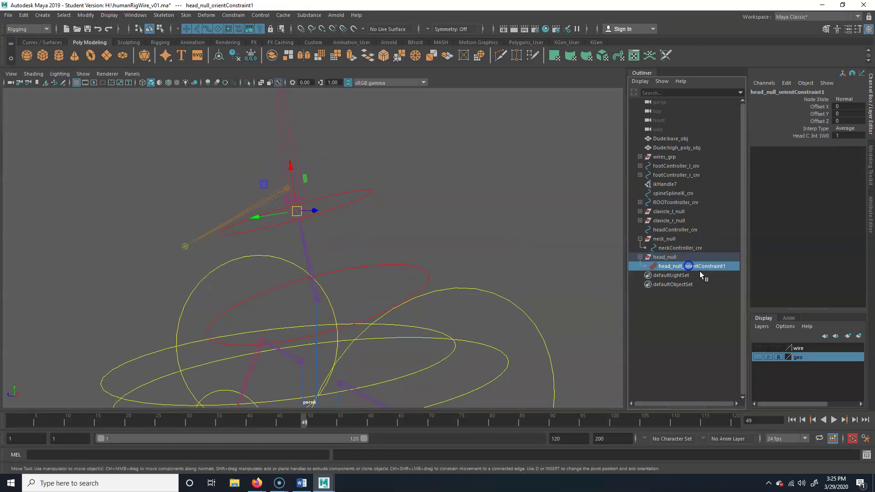
{"action": "key", "text": "Delete"}
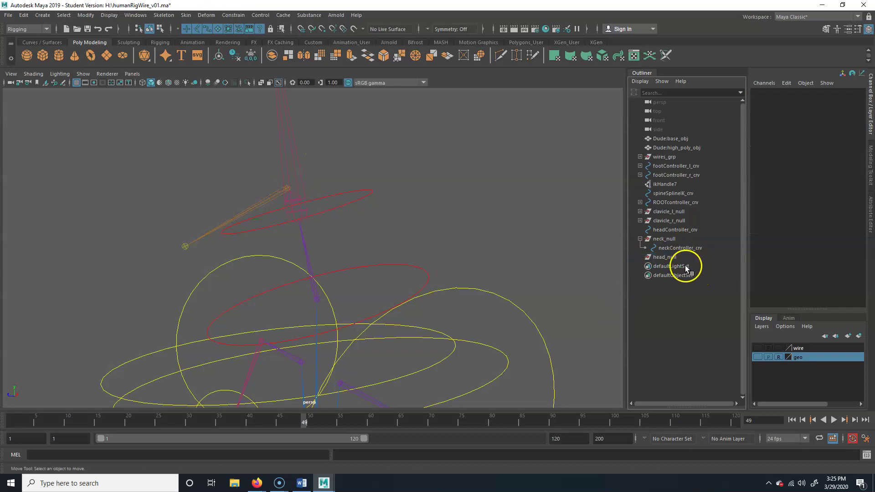
{"action": "left_click", "coordinate": [694, 258]}
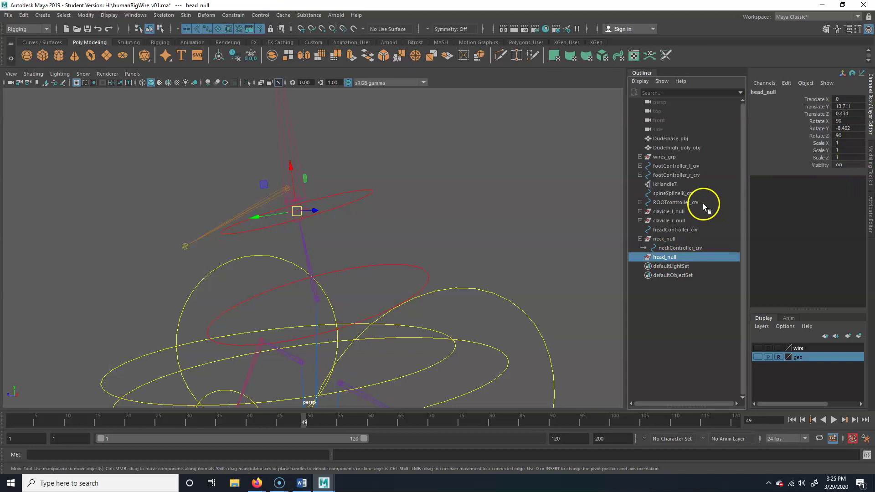
Step: Parent headController_crv under head_null and freeze the controller's transformations
{"action": "left_click", "coordinate": [681, 220]}
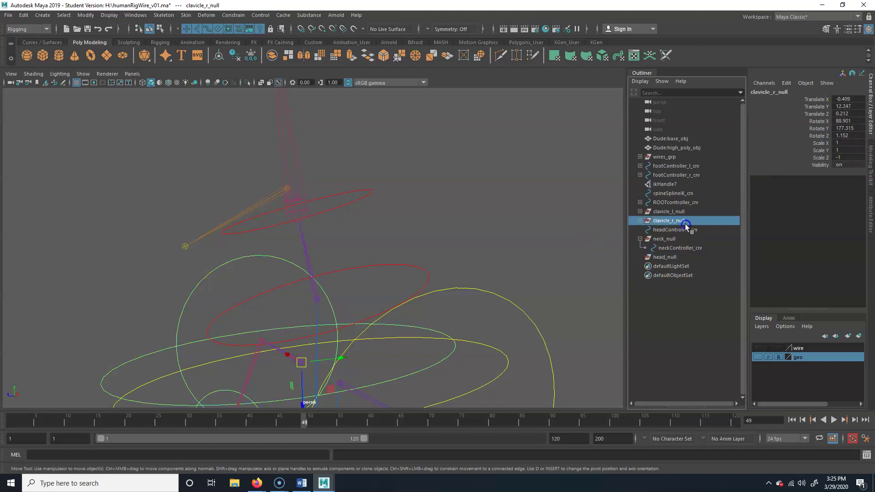
{"action": "left_click", "coordinate": [705, 230]}
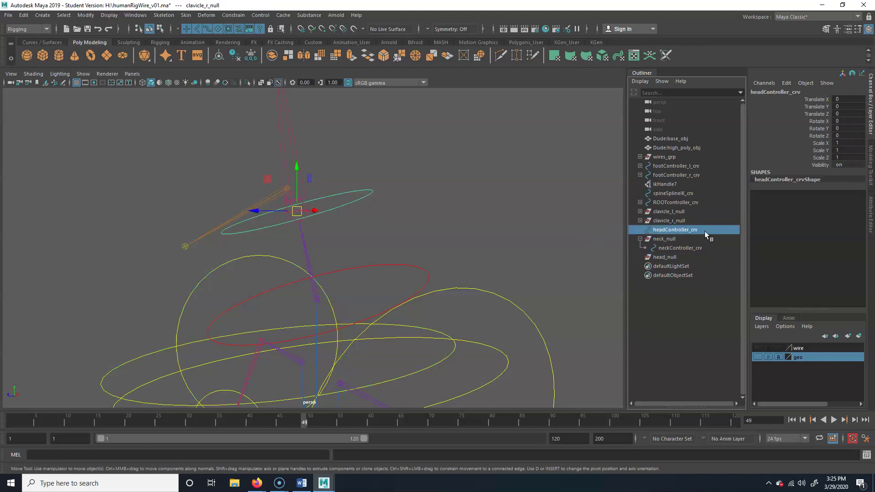
{"action": "left_click", "coordinate": [672, 258], "text": "ctrl"}
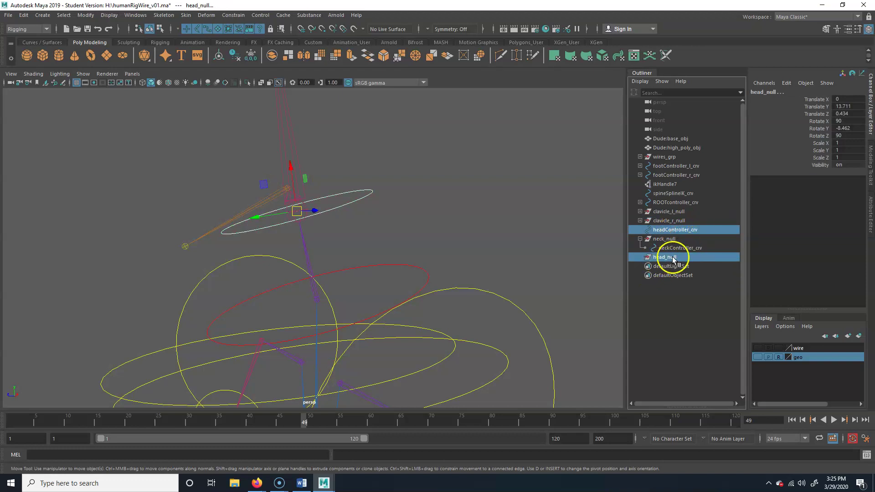
{"action": "key", "text": "p"}
{"action": "left_click", "coordinate": [673, 249]}
{"action": "left_click", "coordinate": [678, 257]}
{"action": "left_click", "coordinate": [674, 248]}
{"action": "left_click", "coordinate": [679, 258]}
{"action": "left_click", "coordinate": [675, 249]}
{"action": "left_click", "coordinate": [680, 259]}
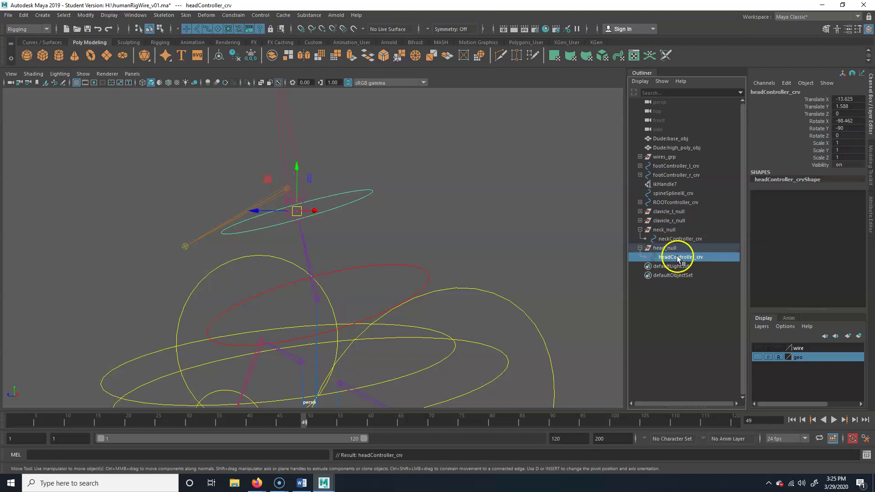
{"action": "left_click", "coordinate": [86, 15]}
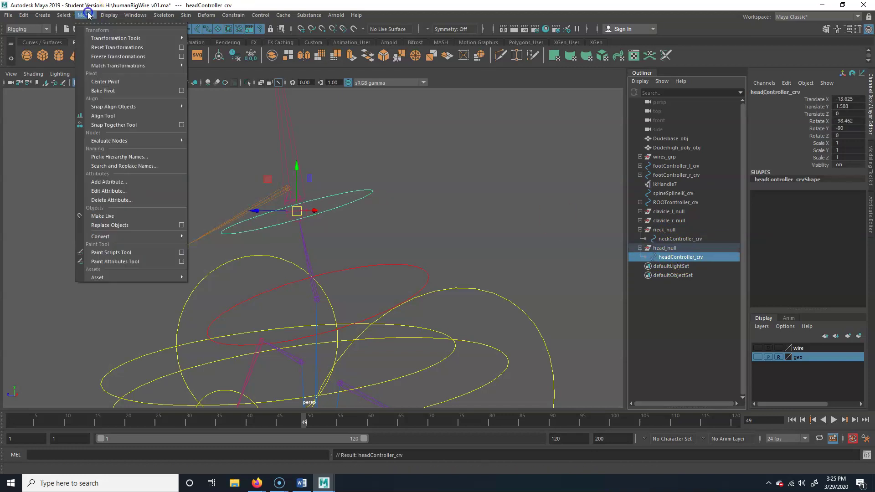
{"action": "left_click", "coordinate": [113, 56]}
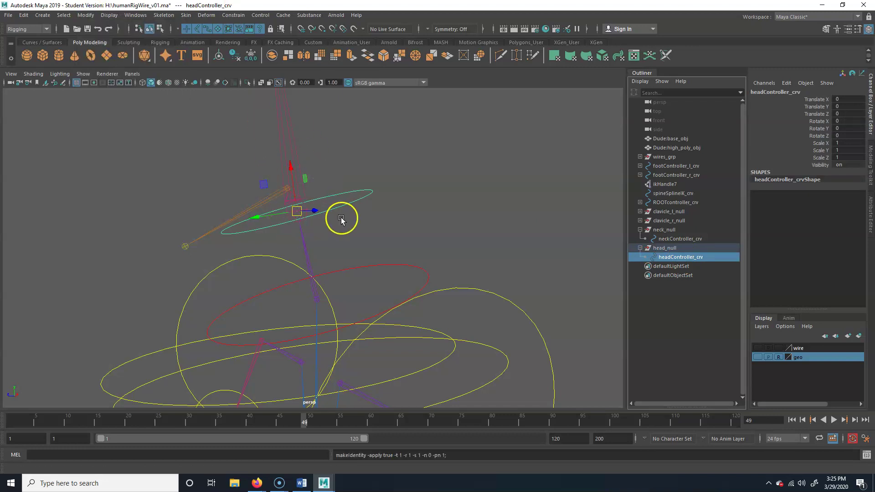
Step: Orient-constrain head_c_jnt1 to headController_crv, selecting the controller first and the head joint second
{"action": "left_click", "coordinate": [676, 241]}
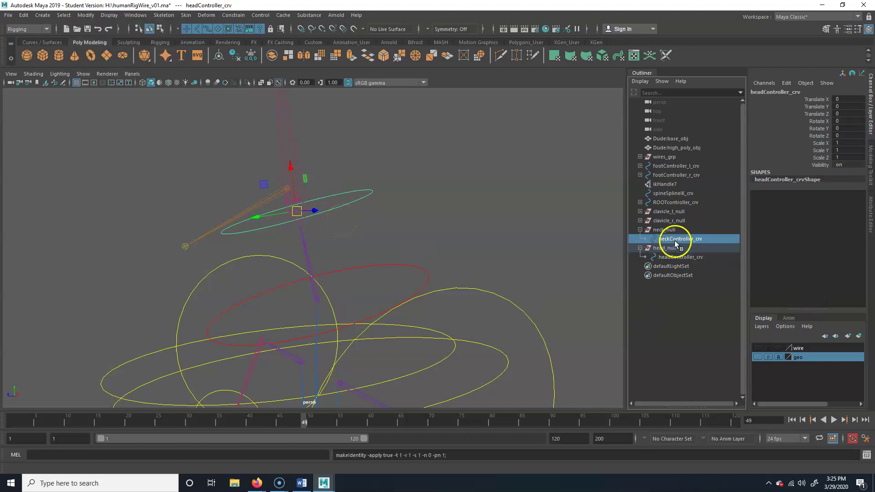
{"action": "left_click", "coordinate": [678, 257]}
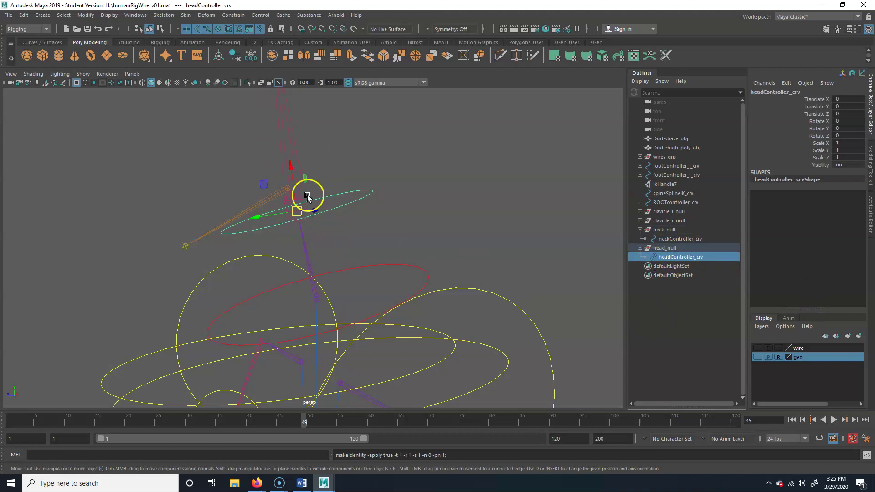
{"action": "left_click", "coordinate": [289, 134], "text": "shift"}
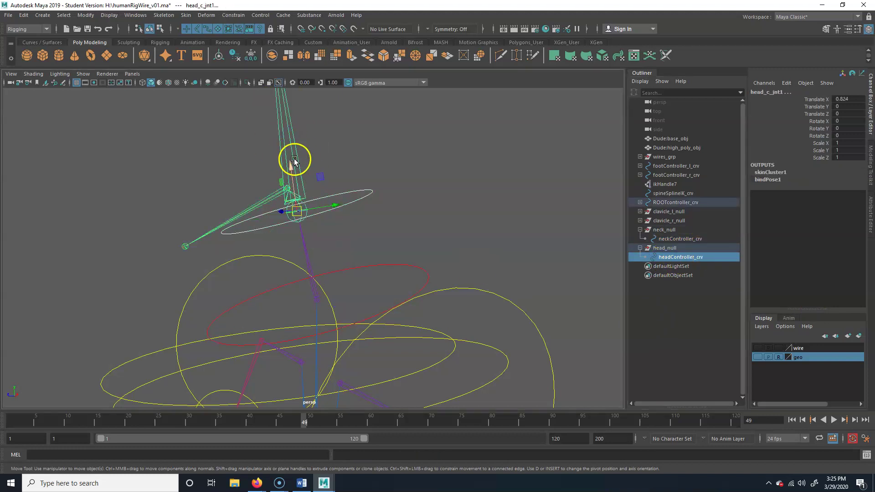
{"action": "left_click", "coordinate": [232, 15]}
{"action": "left_click", "coordinate": [258, 58]}
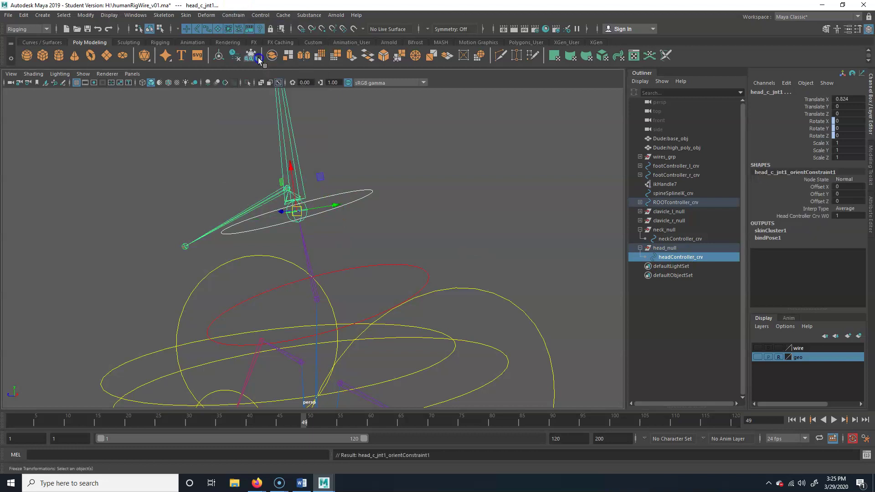
Step: Test-rotate headController_crv to check its control of the head joint, restore its pose and clear the selection
{"action": "left_click", "coordinate": [373, 202]}
{"action": "key", "text": "e"}
{"action": "left_click_drag", "start_coordinate": [322, 195], "coordinate": [387, 169]}
{"action": "left_click", "coordinate": [394, 157]}
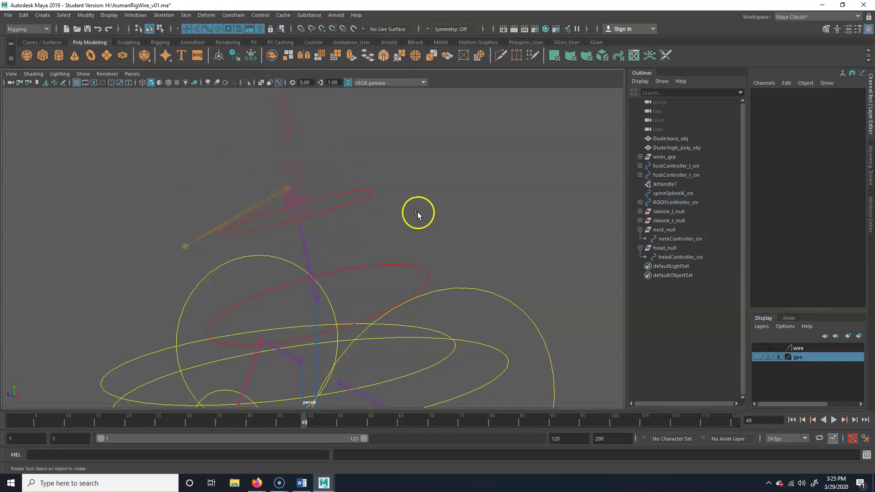
Step: Turn on the visibility of the geo layer to show the character mesh around the head and neck controllers
{"action": "middle_click_drag", "start_coordinate": [251, 212], "coordinate": [293, 207], "text": "alt"}
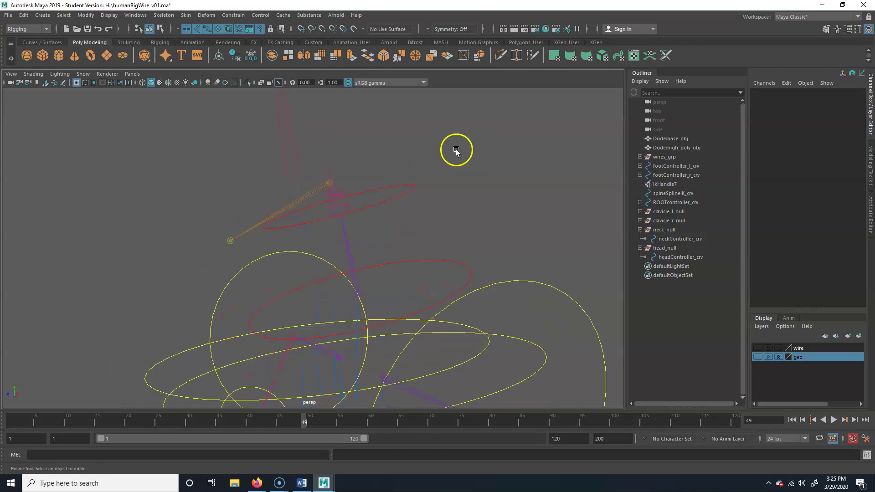
{"action": "left_click", "coordinate": [757, 358]}
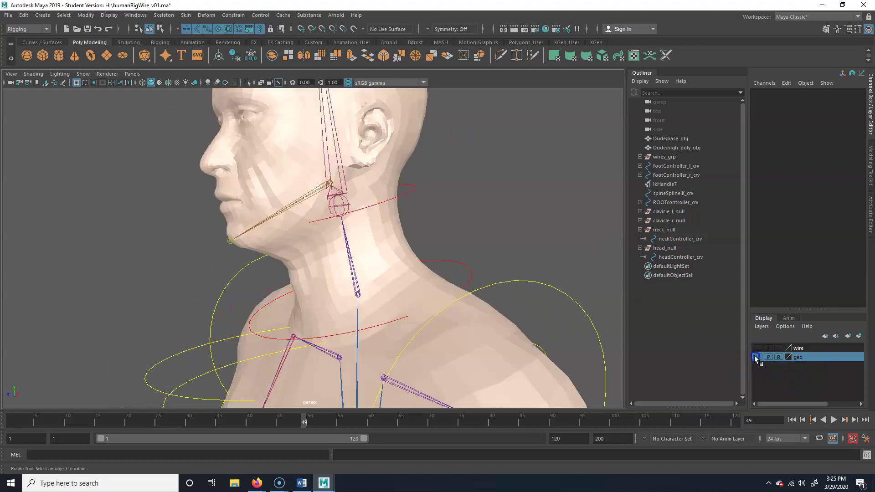
Step: Examine the full character with its controllers, from the head and neck out to the whole body
{"action": "right_click_drag", "start_coordinate": [383, 246], "coordinate": [299, 258], "text": "alt"}
{"action": "left_click_drag", "start_coordinate": [255, 248], "coordinate": [319, 225], "text": "alt"}
{"action": "right_click_drag", "start_coordinate": [287, 223], "coordinate": [335, 221], "text": "alt"}
{"action": "middle_click_drag", "start_coordinate": [335, 220], "coordinate": [233, 224], "text": "alt"}
{"action": "right_click_drag", "start_coordinate": [265, 230], "coordinate": [200, 237], "text": "alt"}
{"action": "middle_click_drag", "start_coordinate": [234, 235], "coordinate": [235, 231], "text": "alt"}
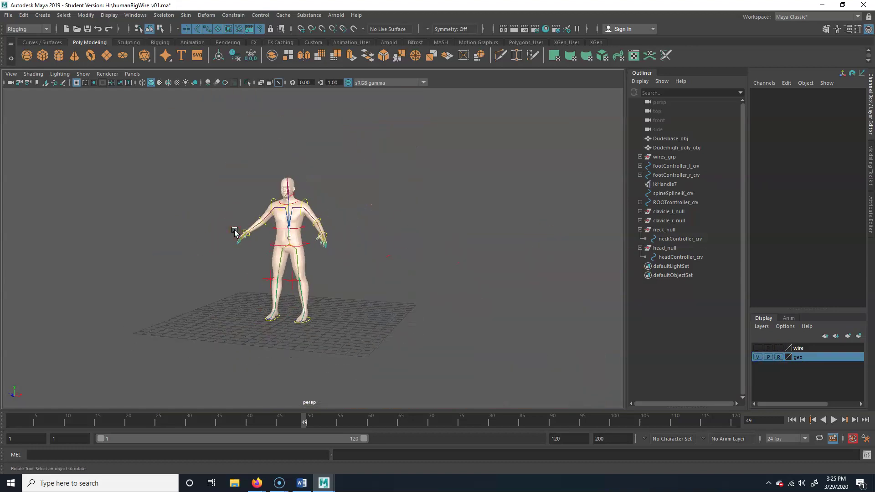
{"action": "middle_click_drag", "start_coordinate": [318, 235], "coordinate": [330, 248], "text": "alt"}
{"action": "right_click_drag", "start_coordinate": [336, 255], "coordinate": [349, 260], "text": "alt"}
{"action": "middle_click_drag", "start_coordinate": [355, 263], "coordinate": [401, 246], "text": "alt"}
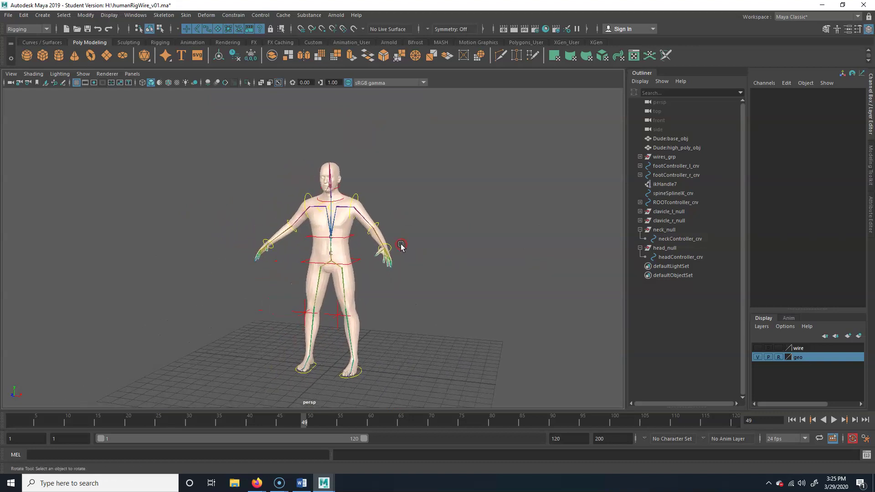
Step: Create a NURBS circle and move it in front of the character's feet, at about 7.85 in Z
{"action": "left_click", "coordinate": [49, 16]}
{"action": "mouse_move", "coordinate": [85, 42]}
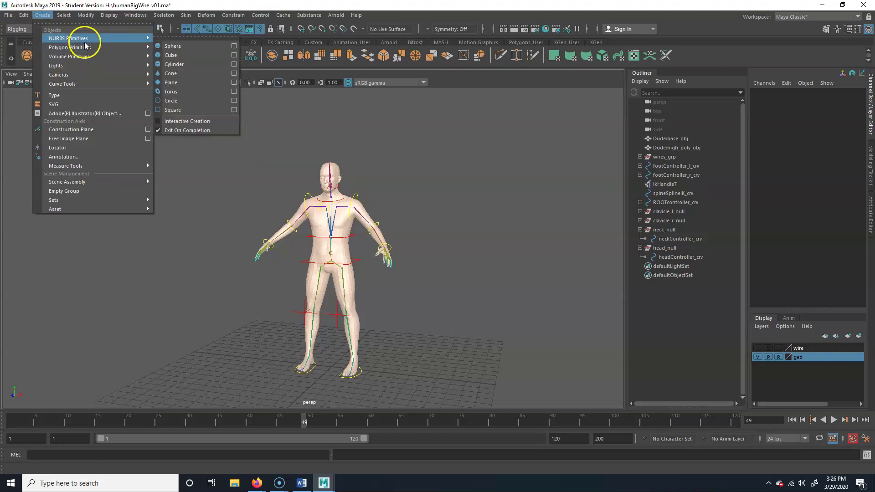
{"action": "left_click", "coordinate": [192, 100]}
{"action": "left_click_drag", "start_coordinate": [191, 102], "coordinate": [191, 382], "text": "alt"}
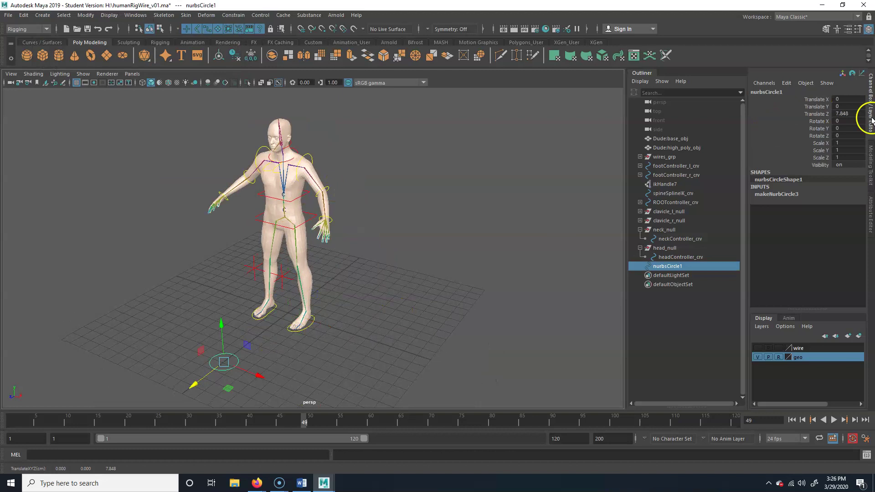
Step: Enable the drawing overrides on the new circle's shape and set its index color to yellow
{"action": "left_click", "coordinate": [871, 220]}
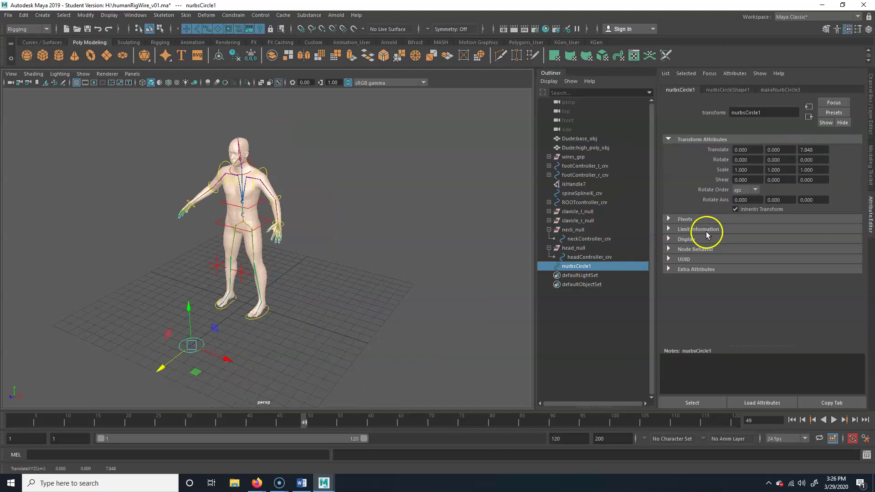
{"action": "left_click", "coordinate": [710, 89]}
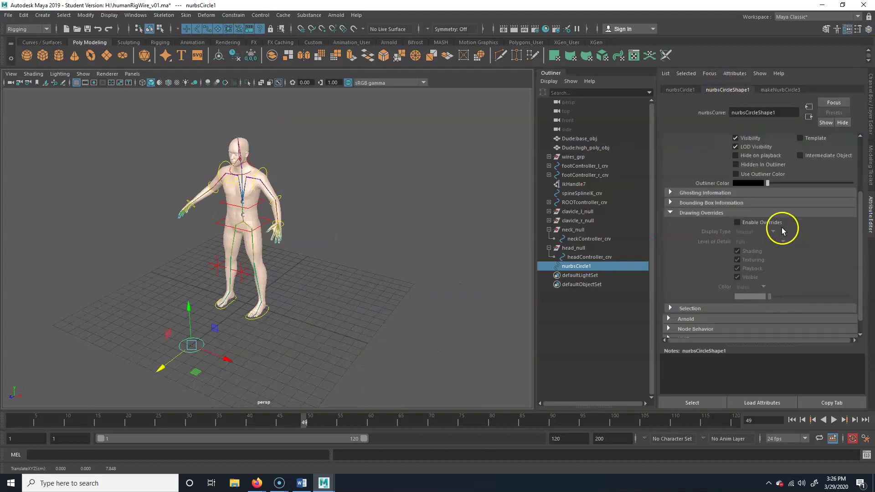
{"action": "scroll", "coordinate": [725, 178], "scroll_direction": "down", "scroll_amount": 2}
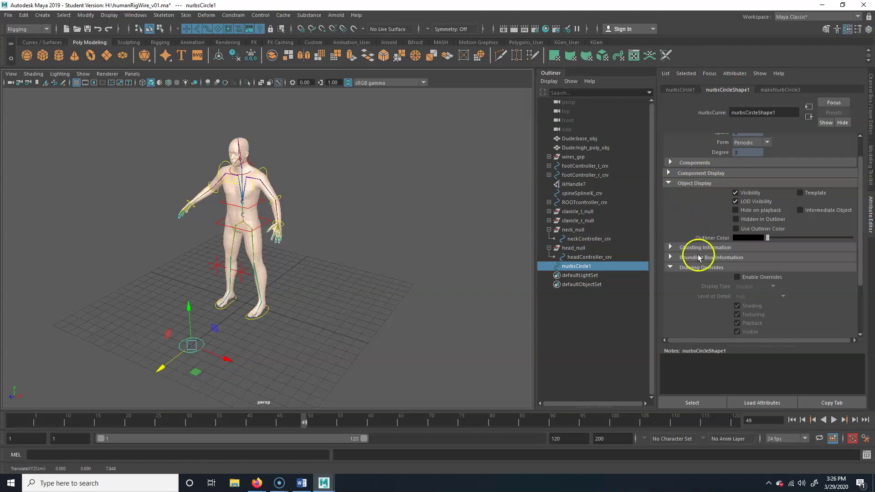
{"action": "scroll", "coordinate": [771, 209], "scroll_direction": "down", "scroll_amount": 2}
{"action": "left_click", "coordinate": [773, 223]}
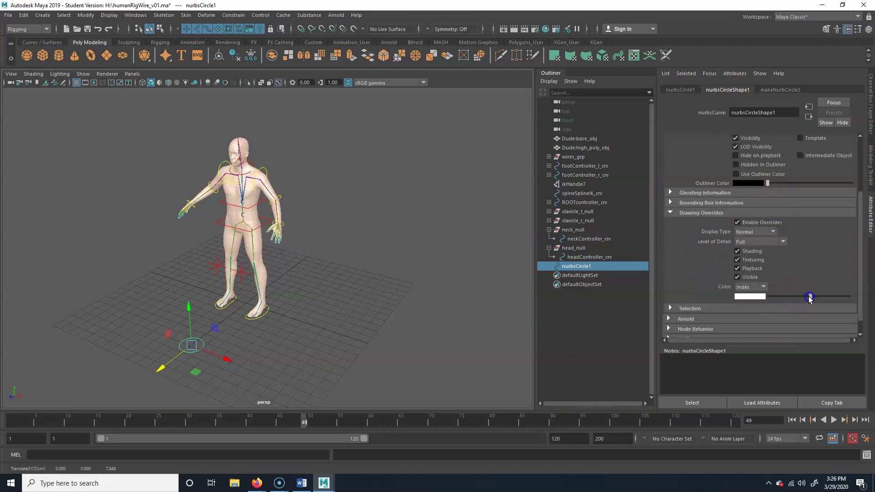
{"action": "left_click", "coordinate": [374, 301]}
Step: Rotate the yellow circle about its X axis so that it stands upright in front of the character
{"action": "left_click_drag", "start_coordinate": [238, 343], "coordinate": [222, 345], "text": "alt"}
{"action": "left_click_drag", "start_coordinate": [213, 350], "coordinate": [238, 336]}
{"action": "left_click_drag", "start_coordinate": [238, 343], "coordinate": [221, 318], "text": "alt"}
{"action": "key", "text": "e"}
{"action": "left_click_drag", "start_coordinate": [201, 262], "coordinate": [254, 304]}
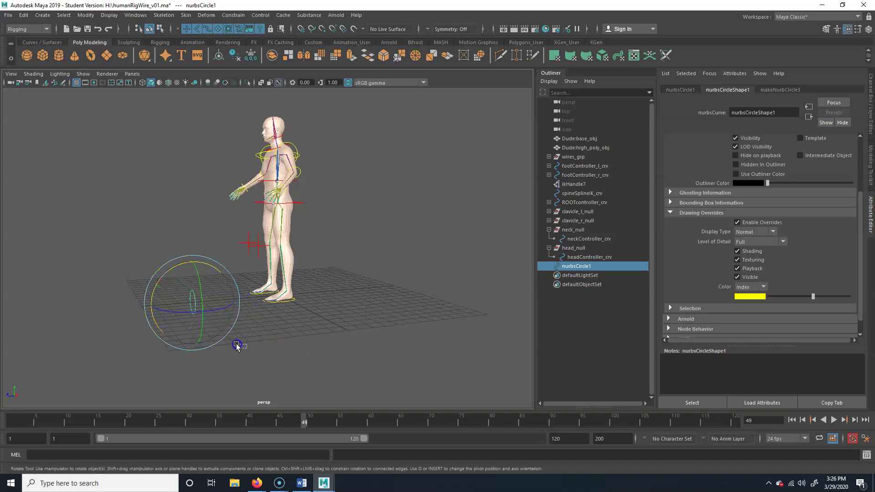
{"action": "left_click", "coordinate": [299, 321]}
{"action": "left_click_drag", "start_coordinate": [169, 315], "coordinate": [209, 298]}
{"action": "left_click_drag", "start_coordinate": [248, 337], "coordinate": [258, 322], "text": "alt"}
{"action": "key", "text": "super"}
{"action": "left_click", "coordinate": [353, 125]}
{"action": "left_click_drag", "start_coordinate": [320, 242], "coordinate": [425, 246], "text": "alt"}
{"action": "left_click_drag", "start_coordinate": [299, 312], "coordinate": [344, 298]}
{"action": "key", "text": "w"}
{"action": "left_click", "coordinate": [285, 263]}
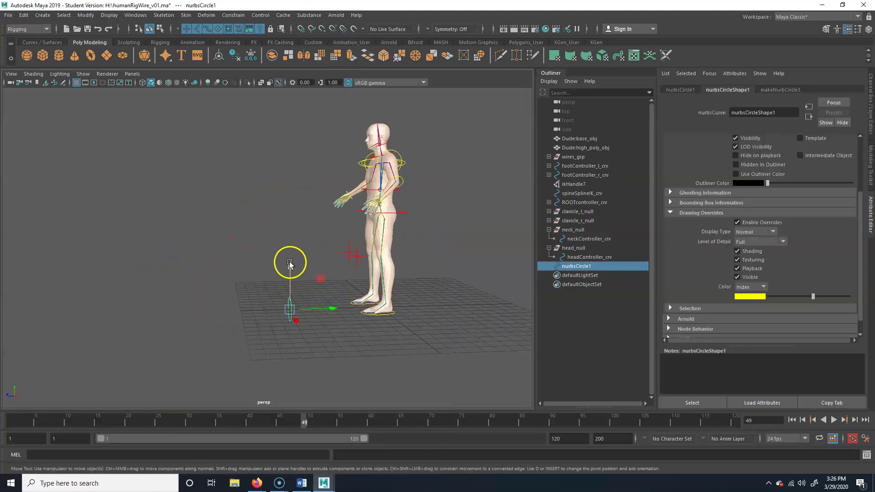
{"action": "left_click_drag", "start_coordinate": [262, 283], "coordinate": [354, 307], "text": "alt"}
Step: Flatten the upright circle into a narrow oval by scaling it to about 0.28 in Z
{"action": "key", "text": "space"}
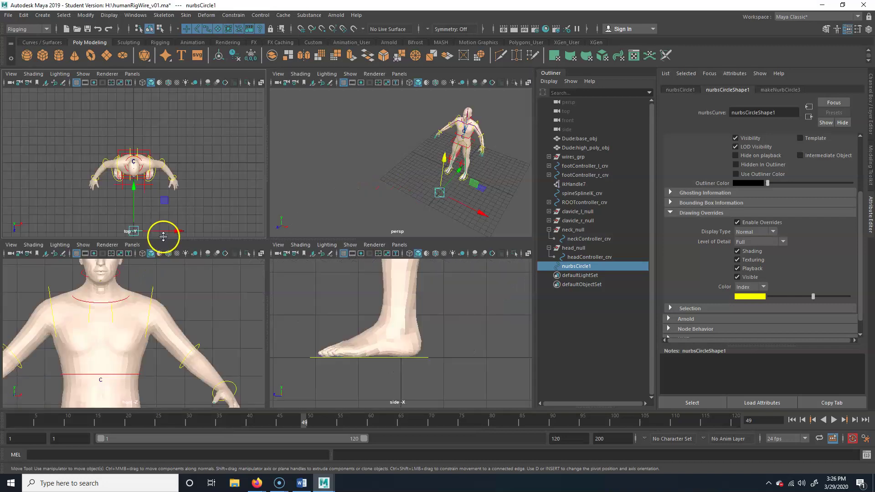
{"action": "key", "text": "space"}
{"action": "right_click_drag", "start_coordinate": [88, 295], "coordinate": [367, 336], "text": "alt"}
{"action": "middle_click_drag", "start_coordinate": [367, 337], "coordinate": [383, 255], "text": "alt"}
{"action": "middle_click_drag", "start_coordinate": [345, 290], "coordinate": [343, 273], "text": "alt"}
{"action": "key", "text": "space"}
{"action": "key", "text": "space"}
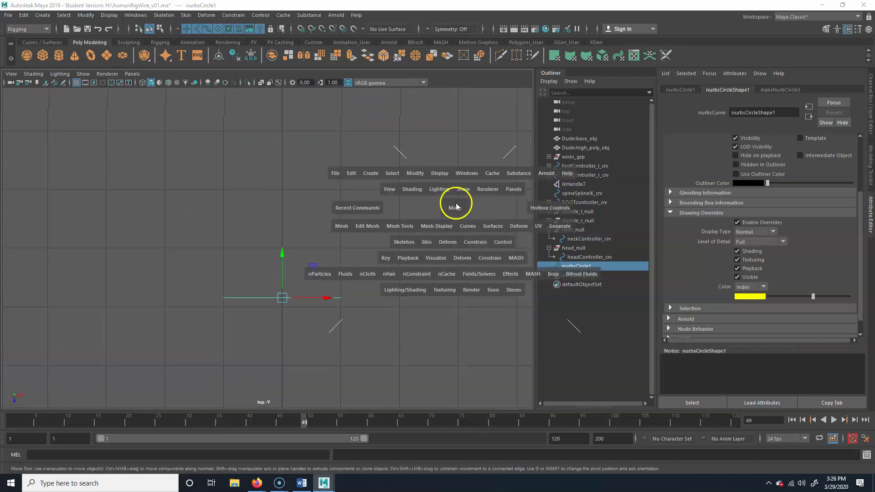
{"action": "scroll", "coordinate": [379, 187], "scroll_direction": "up", "scroll_amount": 5}
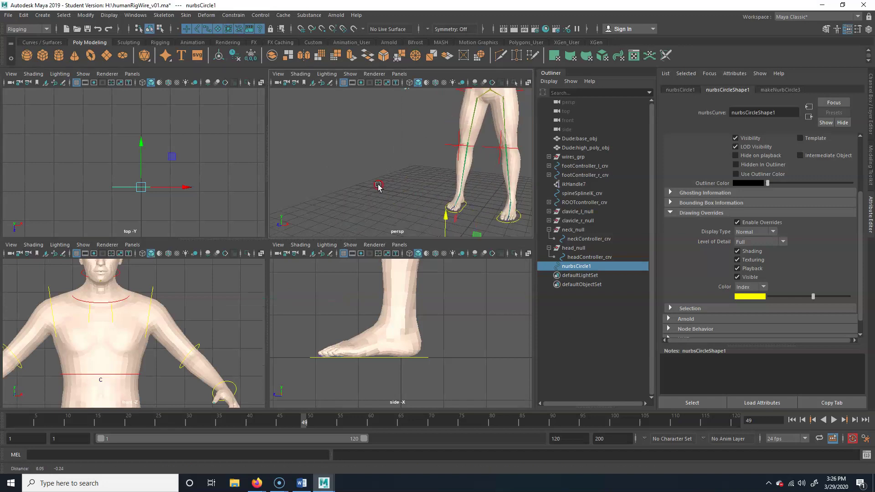
{"action": "middle_click_drag", "start_coordinate": [378, 187], "coordinate": [327, 182], "text": "alt"}
{"action": "key", "text": "r"}
{"action": "left_click_drag", "start_coordinate": [373, 209], "coordinate": [377, 233]}
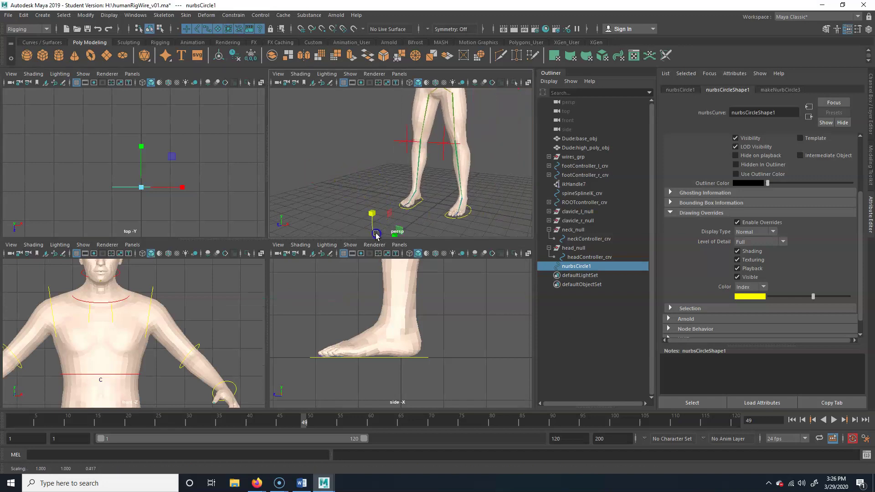
{"action": "middle_click_drag", "start_coordinate": [377, 232], "coordinate": [376, 155], "text": "alt"}
{"action": "left_click_drag", "start_coordinate": [372, 127], "coordinate": [374, 136]}
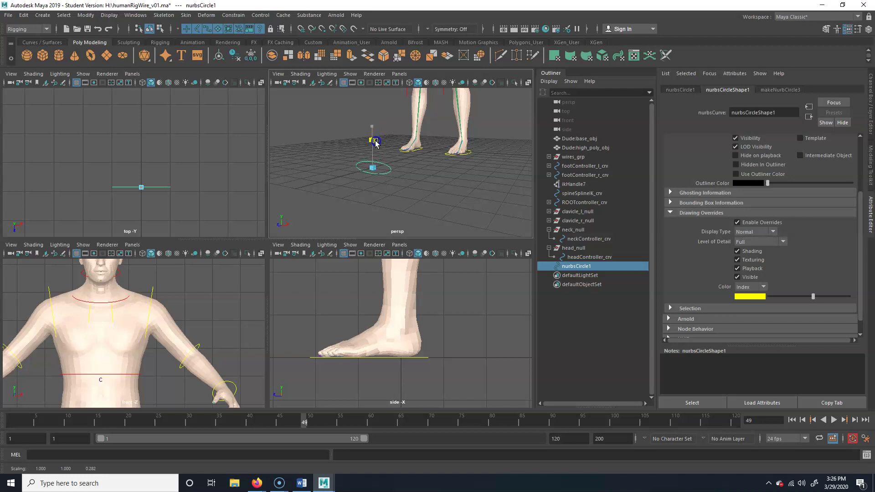
Step: Bend the oval into a U shape in the top view by moving its side control vertices back toward the character
{"action": "key", "text": "space"}
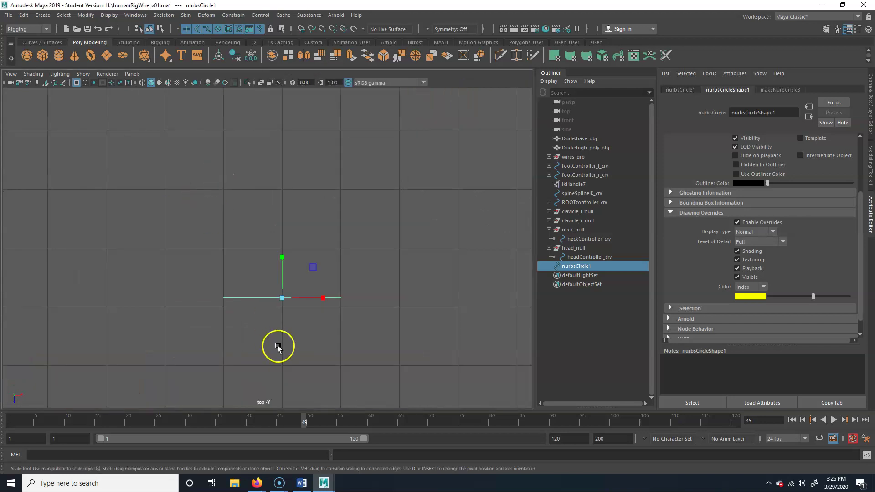
{"action": "right_click_drag", "start_coordinate": [270, 292], "coordinate": [213, 256]}
{"action": "left_click_drag", "start_coordinate": [207, 350], "coordinate": [229, 258]}
{"action": "key", "text": "w"}
{"action": "left_click_drag", "start_coordinate": [407, 266], "coordinate": [342, 339], "text": "shift"}
{"action": "left_click_drag", "start_coordinate": [287, 253], "coordinate": [271, 174]}
{"action": "left_click_drag", "start_coordinate": [206, 333], "coordinate": [258, 274]}
{"action": "left_click_drag", "start_coordinate": [322, 328], "coordinate": [345, 291], "text": "shift"}
{"action": "left_click_drag", "start_coordinate": [283, 254], "coordinate": [286, 233]}
{"action": "scroll", "coordinate": [350, 286], "scroll_direction": "down", "scroll_amount": 5}
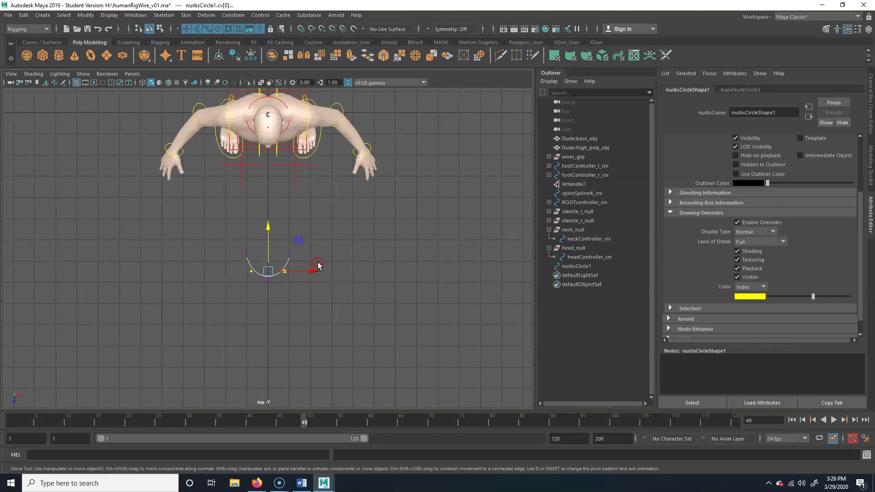
Step: Select the whole bent curve in the perspective view and raise it in front of the character's chin
{"action": "key", "text": "space"}
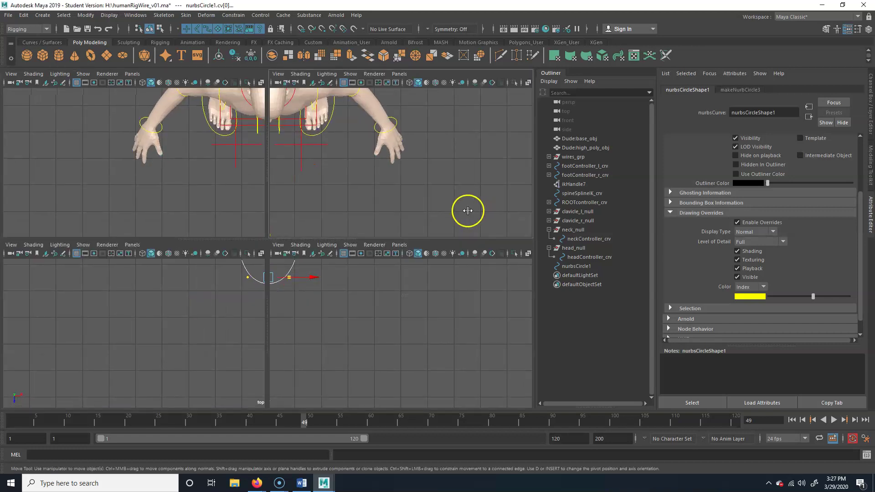
{"action": "key", "text": "space"}
{"action": "left_click", "coordinate": [219, 340]}
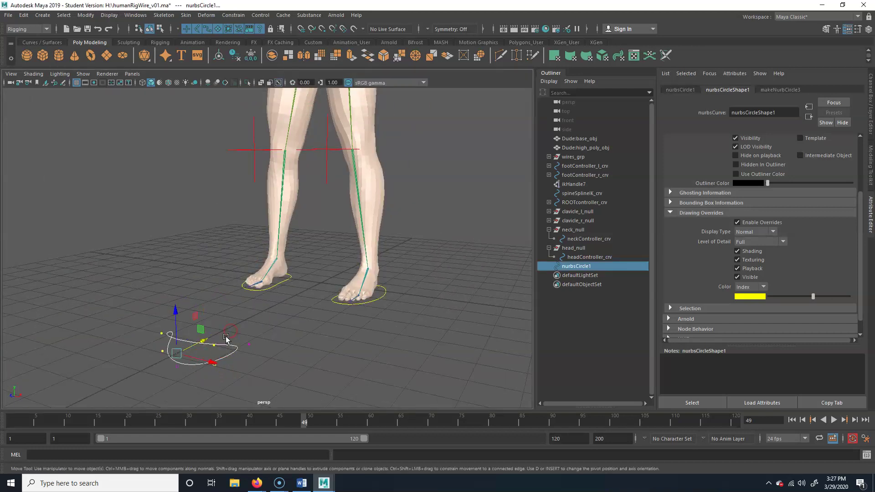
{"action": "left_click", "coordinate": [210, 346]}
{"action": "left_click", "coordinate": [201, 345]}
{"action": "left_click_drag", "start_coordinate": [221, 313], "coordinate": [299, 95], "text": "alt"}
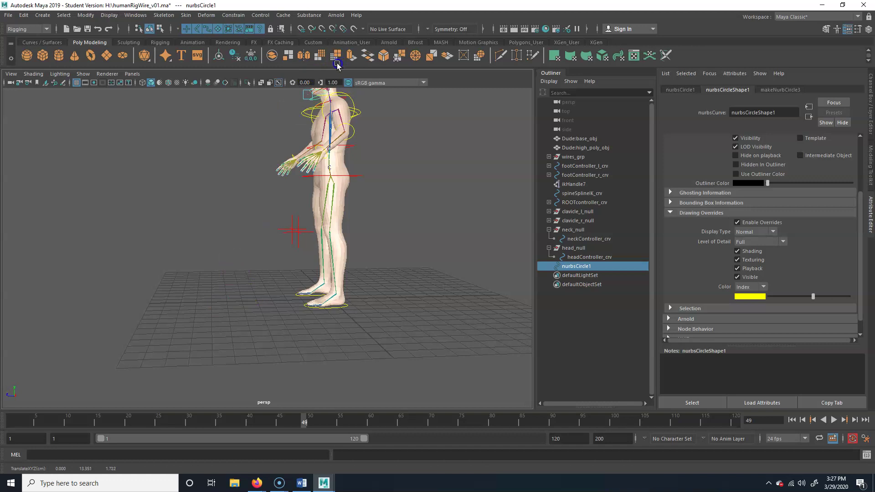
Step: Tilt the curve to about -66.6 degrees in X to follow the angle of the jaw
{"action": "key", "text": "f"}
{"action": "left_click_drag", "start_coordinate": [336, 185], "coordinate": [238, 235], "text": "alt"}
{"action": "key", "text": "e"}
{"action": "left_click_drag", "start_coordinate": [193, 211], "coordinate": [161, 217]}
Step: Scale the curve uniformly to about 0.45 in X and Y and fit it around the chin at about 13.36 in Y and 1.59 in Z
{"action": "key", "text": "r"}
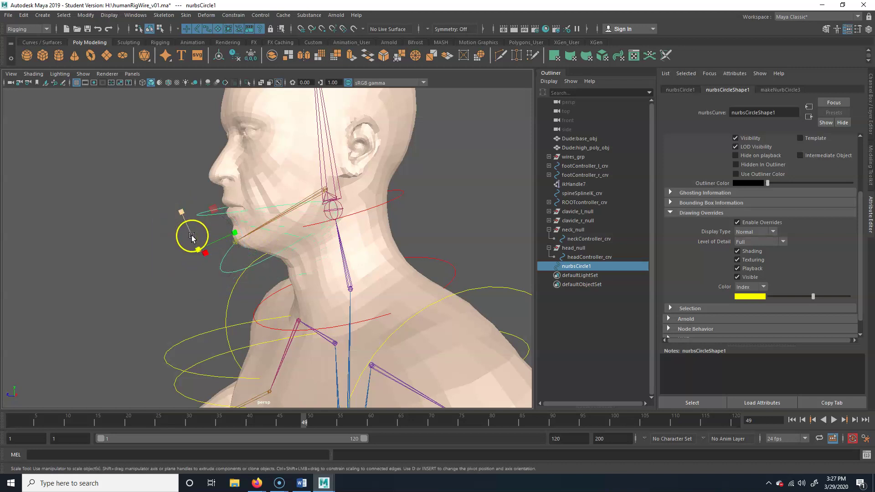
{"action": "left_click_drag", "start_coordinate": [197, 251], "coordinate": [154, 254]}
{"action": "left_click_drag", "start_coordinate": [84, 252], "coordinate": [87, 253]}
{"action": "key", "text": "w"}
{"action": "left_click_drag", "start_coordinate": [216, 210], "coordinate": [225, 250]}
{"action": "right_click_drag", "start_coordinate": [225, 250], "coordinate": [242, 266], "text": "alt"}
{"action": "middle_click_drag", "start_coordinate": [205, 273], "coordinate": [181, 299], "text": "alt"}
{"action": "left_click_drag", "start_coordinate": [161, 301], "coordinate": [181, 293], "text": "alt"}
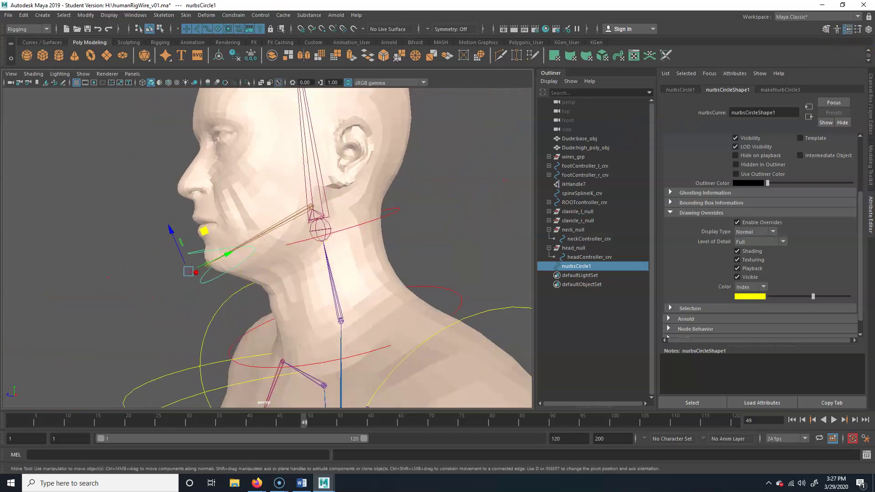
Step: Rename the chin curve as jawController_crv
{"action": "left_click", "coordinate": [868, 94]}
{"action": "double_click", "coordinate": [773, 93]}
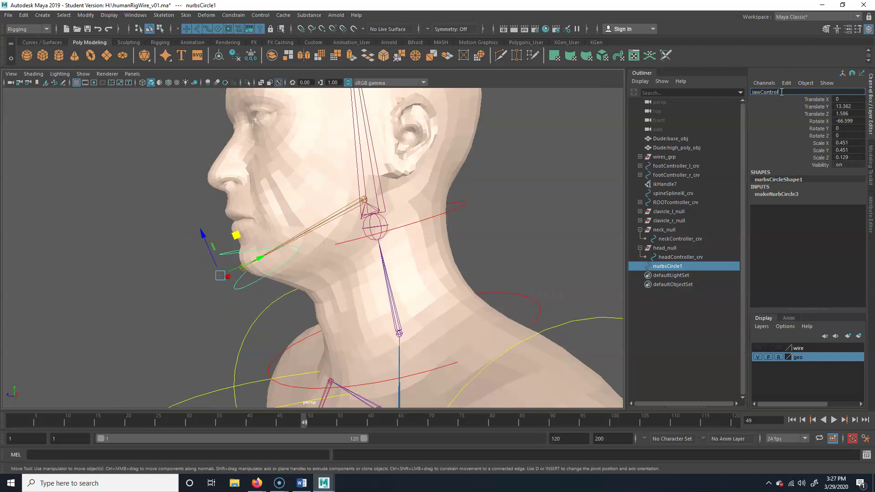
{"action": "type", "text": "jawController_crv"}
{"action": "key", "text": "Return"}
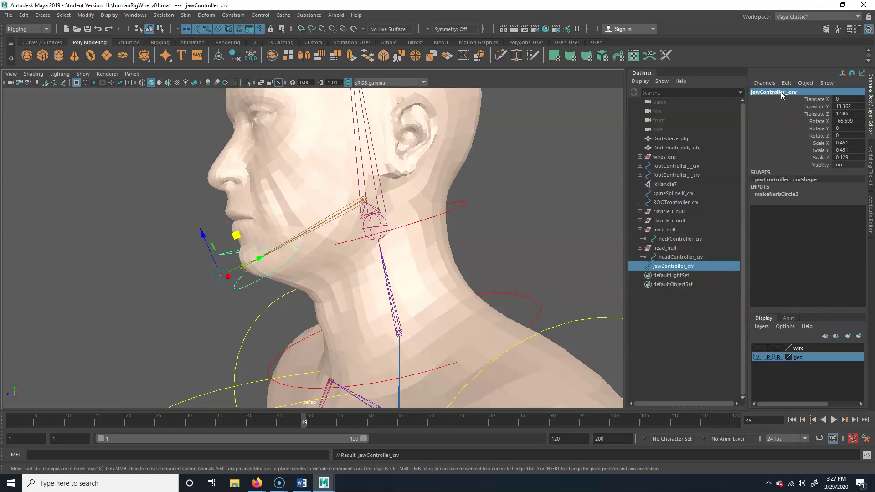
Step: Hide the geo layer and point-snap the pivot of jawController_crv to the base of the jaw joint
{"action": "left_click_drag", "start_coordinate": [234, 305], "coordinate": [216, 314], "text": "alt"}
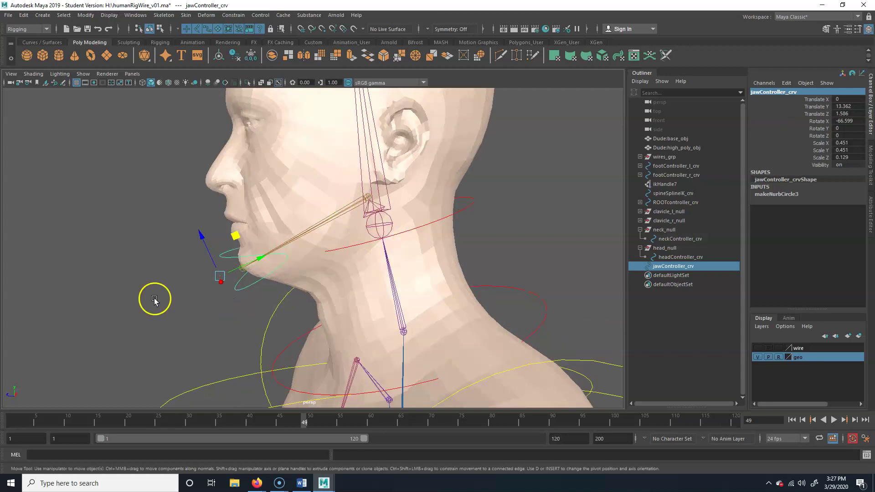
{"action": "right_click_drag", "start_coordinate": [154, 301], "coordinate": [239, 292], "text": "alt"}
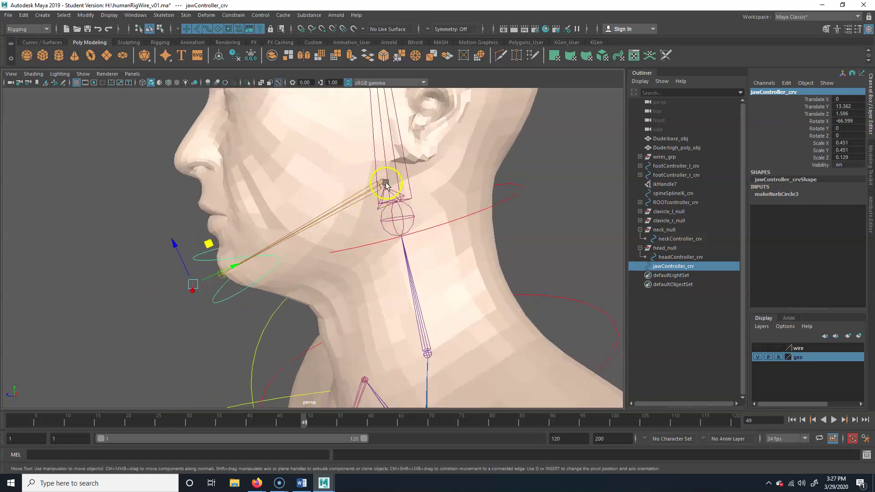
{"action": "key", "text": "d"}
{"action": "left_click_drag", "start_coordinate": [187, 296], "coordinate": [202, 281]}
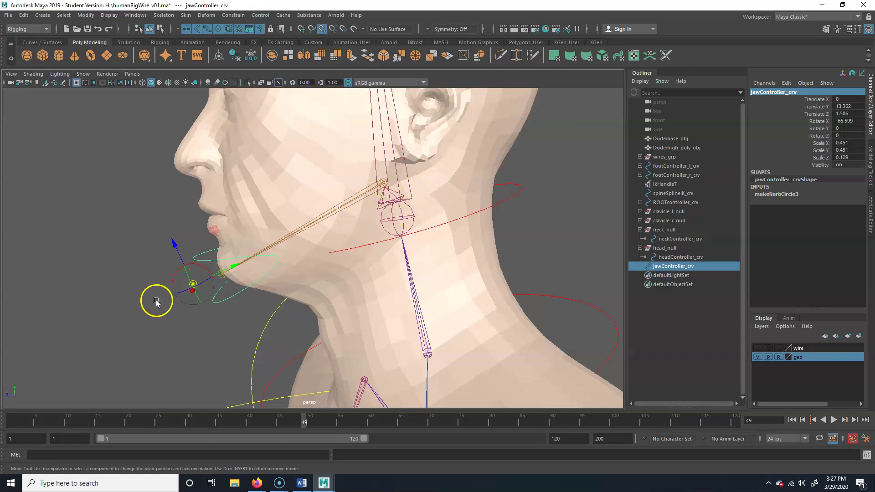
{"action": "left_click", "coordinate": [758, 357]}
{"action": "key", "text": "d"}
{"action": "key", "text": "v"}
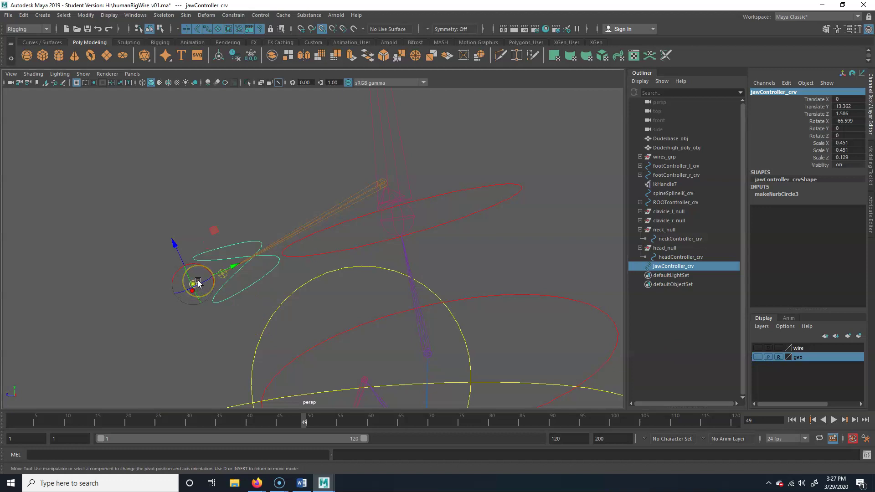
{"action": "left_click_drag", "start_coordinate": [196, 285], "coordinate": [368, 202]}
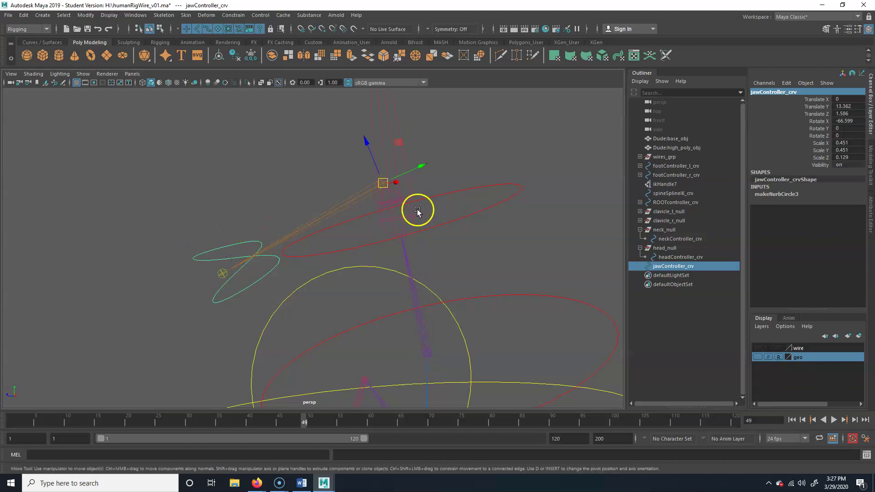
{"action": "left_click_drag", "start_coordinate": [316, 219], "coordinate": [211, 254], "text": "alt"}
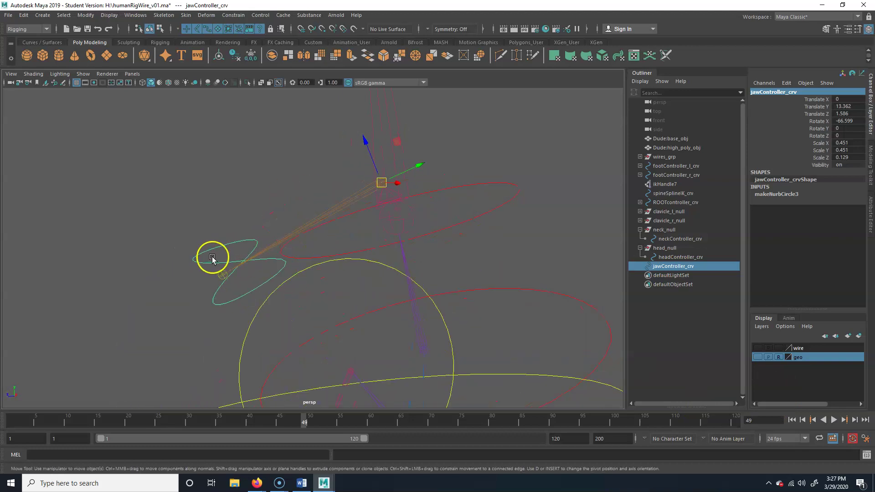
Step: Show the geo layer, test-rotate jawController_crv about its new pivot and undo the rotation
{"action": "left_click", "coordinate": [758, 357]}
{"action": "key", "text": "e"}
{"action": "mouse_move", "coordinate": [345, 163]}
{"action": "left_mouse_down"}
{"action": "mouse_move", "coordinate": [340, 176]}
{"action": "mouse_move", "coordinate": [343, 149]}
{"action": "left_mouse_up"}
{"action": "key", "text": "ctrl+z"}
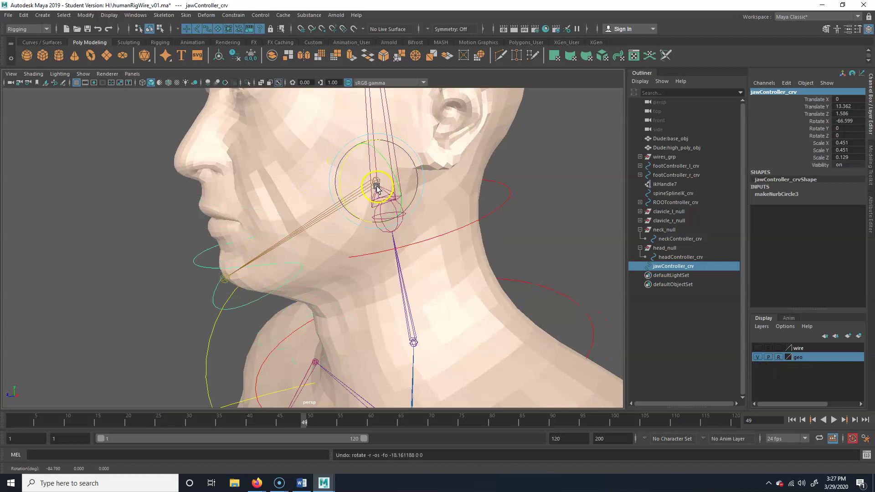
{"action": "left_click_drag", "start_coordinate": [348, 236], "coordinate": [350, 272], "text": "alt"}
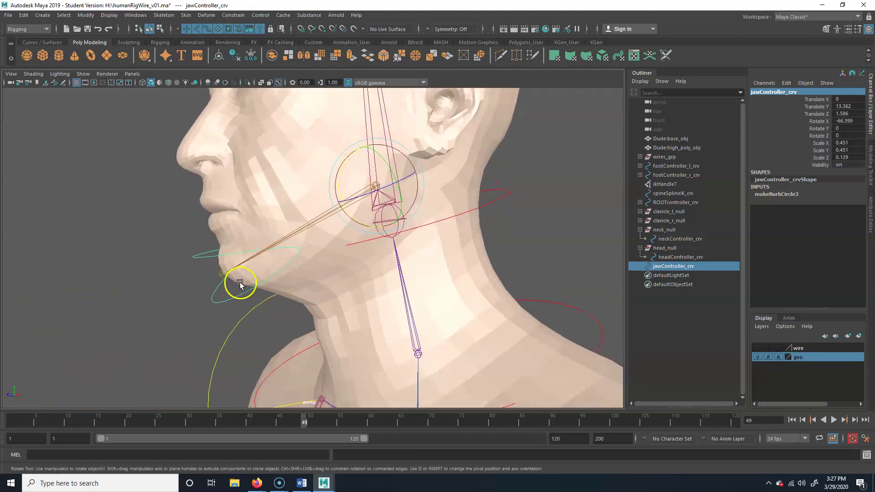
{"action": "left_click", "coordinate": [226, 299]}
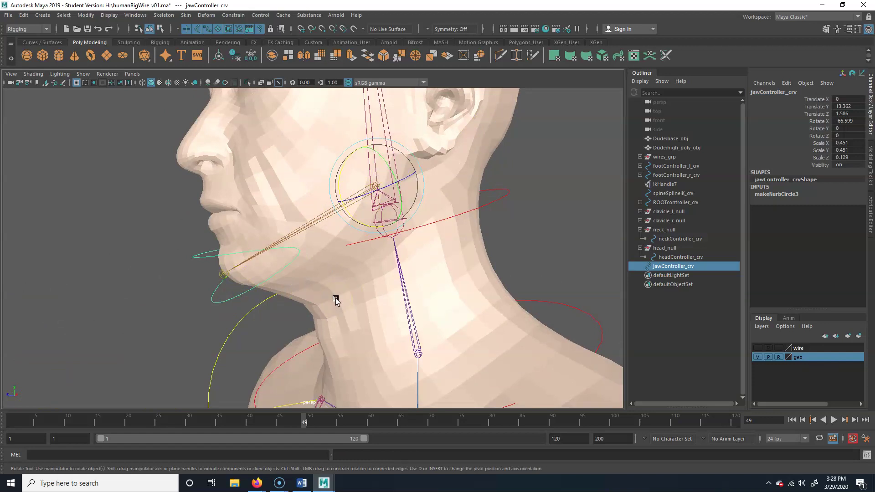
Step: Hide the geo layer and reselect jawController_crv
{"action": "left_click", "coordinate": [757, 356]}
{"action": "left_click_drag", "start_coordinate": [318, 216], "coordinate": [250, 260], "text": "alt"}
{"action": "left_click", "coordinate": [549, 262]}
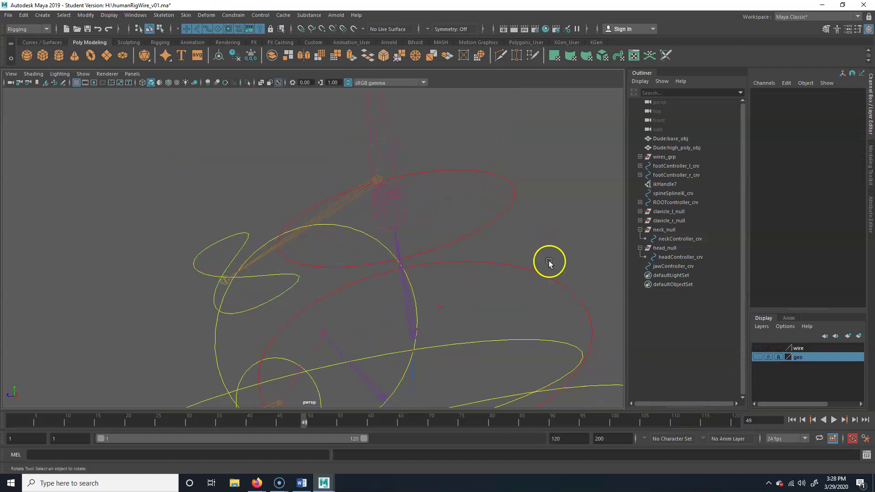
{"action": "left_click", "coordinate": [246, 296]}
{"action": "left_click_drag", "start_coordinate": [313, 287], "coordinate": [169, 234], "text": "alt"}
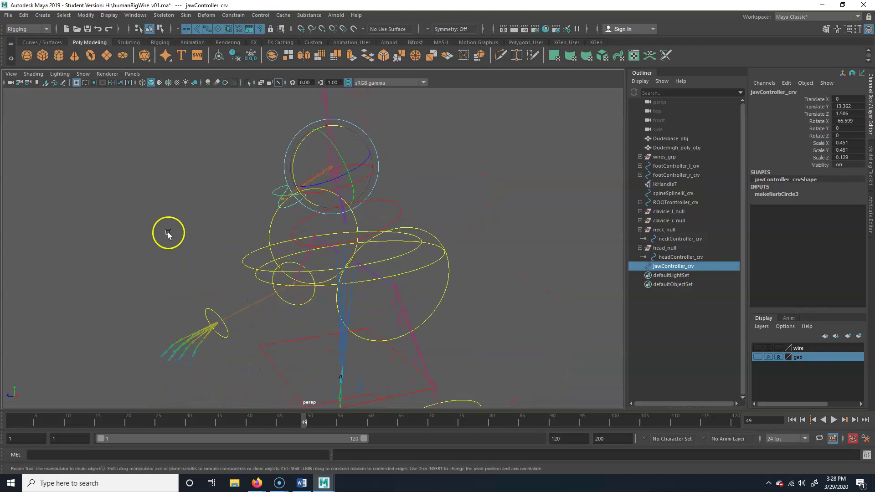
Step: Delete the construction history of jawController_crv
{"action": "left_click", "coordinate": [24, 15]}
{"action": "mouse_move", "coordinate": [57, 123]}
{"action": "left_click", "coordinate": [201, 129]}
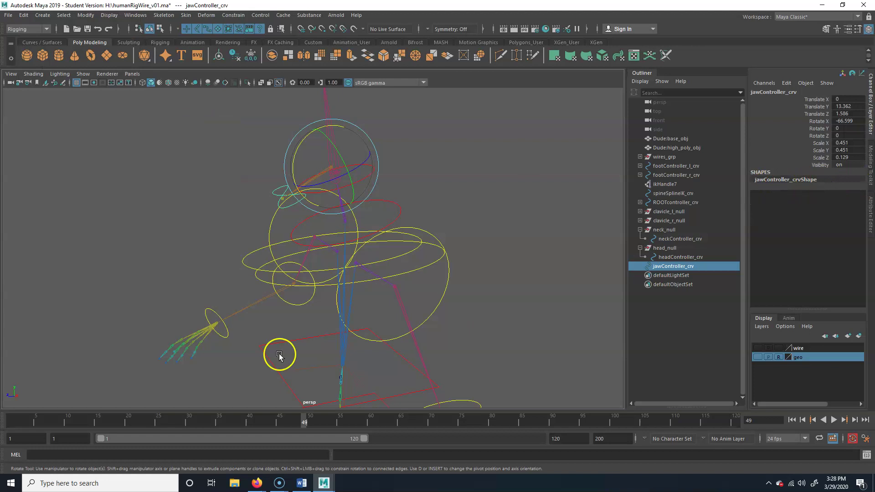
Step: Create an empty null with nothing selected and rename it jaw_null
{"action": "left_click_drag", "start_coordinate": [279, 353], "coordinate": [154, 179], "text": "alt"}
{"action": "left_click", "coordinate": [178, 229]}
{"action": "left_click_drag", "start_coordinate": [272, 359], "coordinate": [197, 321], "text": "alt"}
{"action": "key", "text": "ctrl+g"}
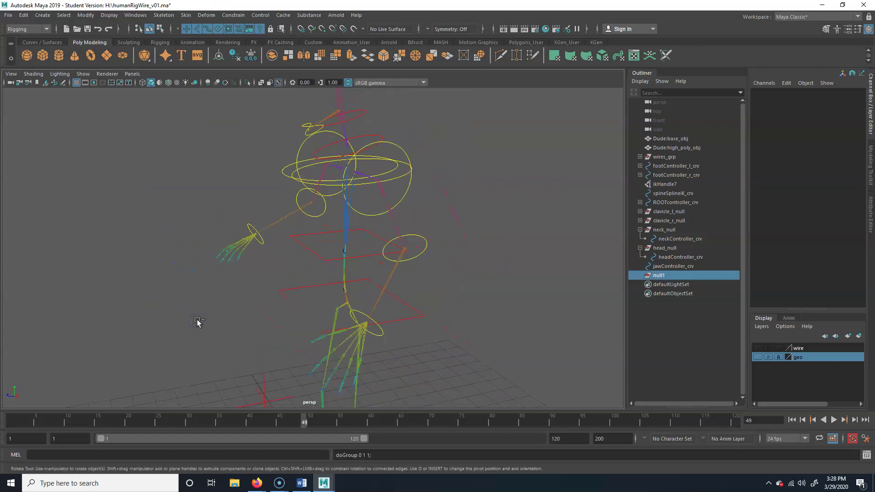
{"action": "left_click", "coordinate": [760, 91]}
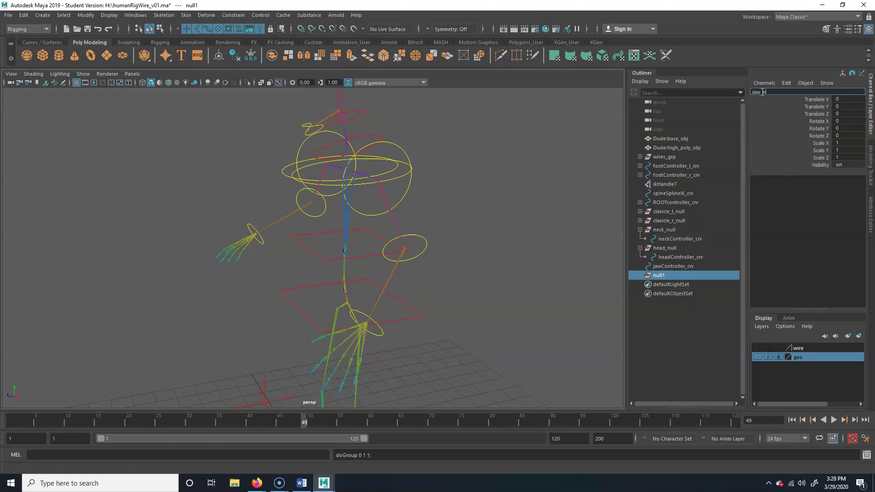
{"action": "type", "text": "jaw_null"}
{"action": "key", "text": "Return"}
Step: Point-snap jaw_null to the base of the jaw joint
{"action": "left_click_drag", "start_coordinate": [403, 292], "coordinate": [169, 306], "text": "alt"}
{"action": "key", "text": "w"}
{"action": "left_click_drag", "start_coordinate": [331, 352], "coordinate": [343, 173], "text": "alt"}
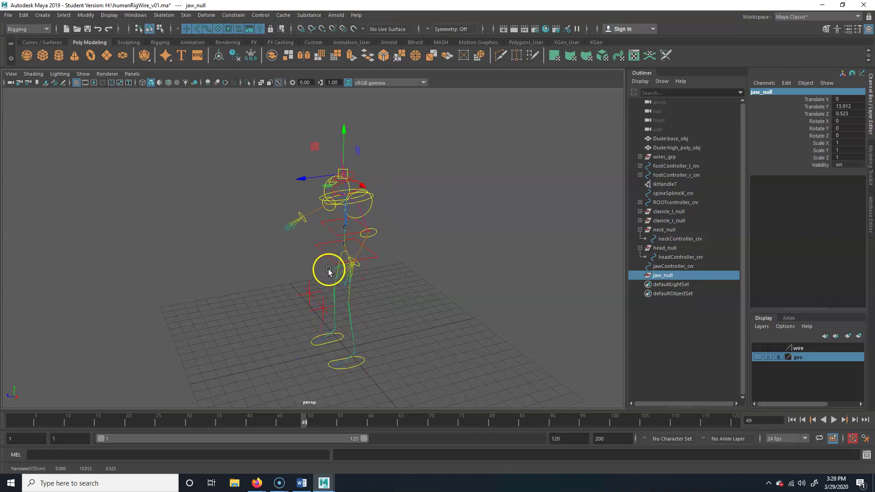
{"action": "key", "text": "f"}
{"action": "scroll", "coordinate": [313, 314], "scroll_direction": "down", "scroll_amount": 4}
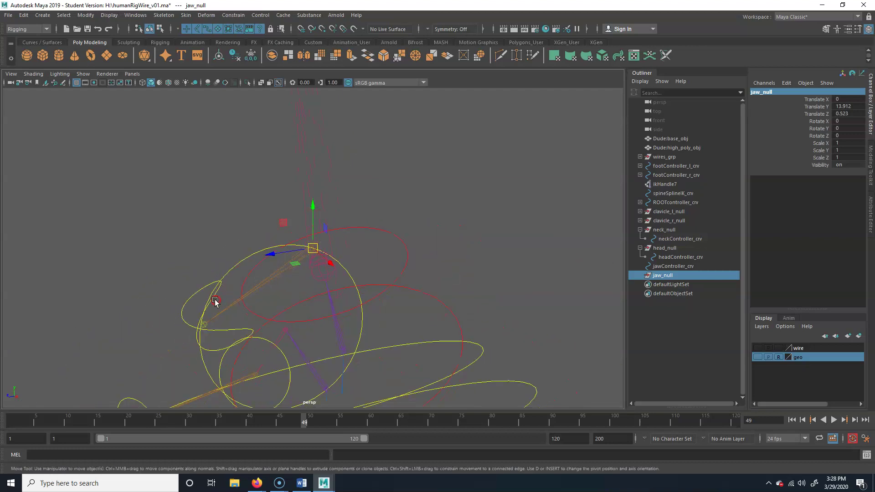
{"action": "left_click_drag", "start_coordinate": [215, 300], "coordinate": [218, 292], "text": "alt"}
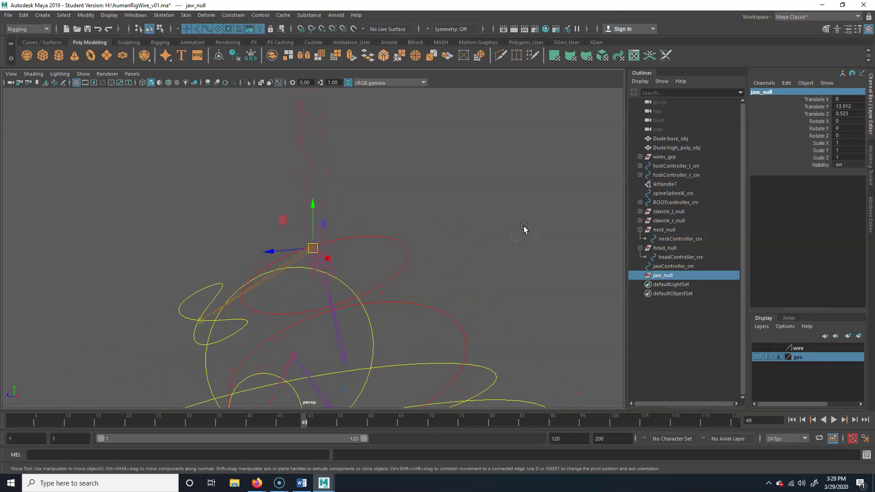
Step: Orient-constrain jaw_null to the jaw joint jaw_c_jnt1 so the null takes on the joint's orientation
{"action": "left_click", "coordinate": [399, 203]}
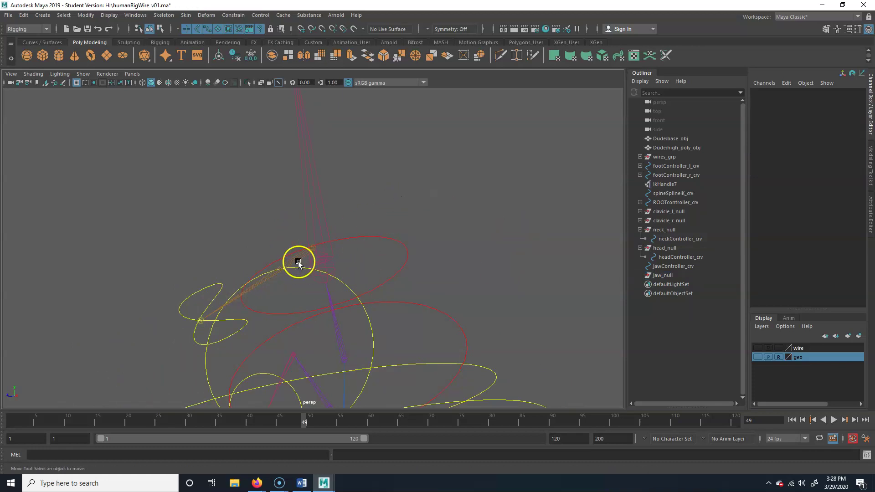
{"action": "left_click", "coordinate": [299, 260]}
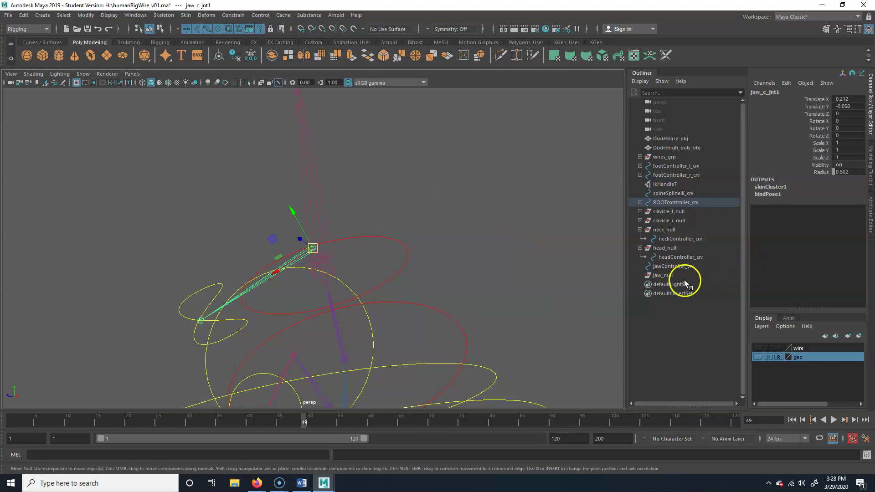
{"action": "left_click", "coordinate": [661, 275]}
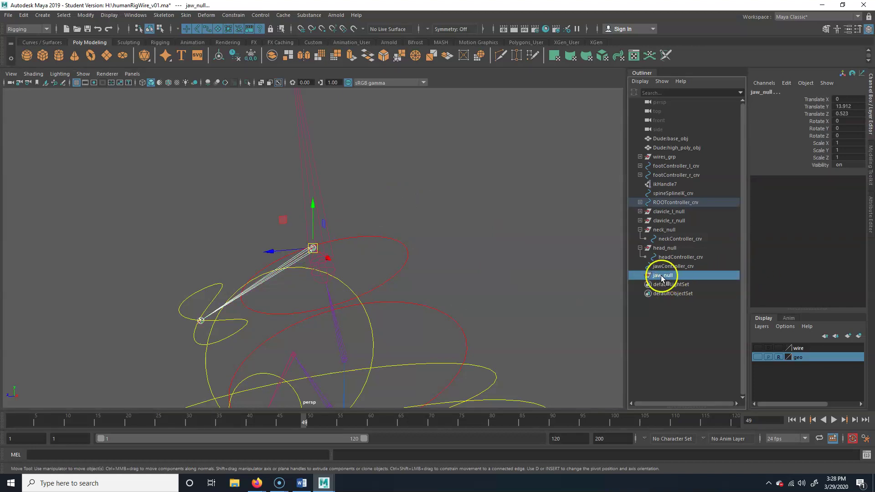
{"action": "left_click", "coordinate": [256, 17]}
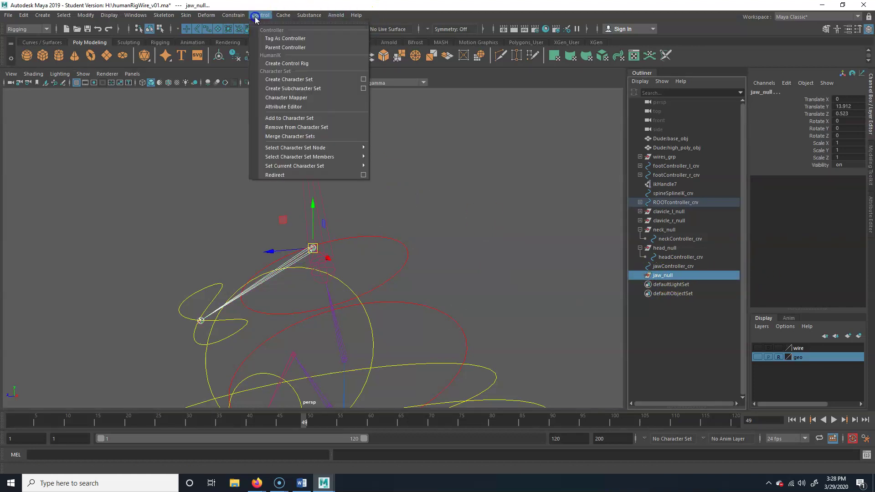
{"action": "mouse_move", "coordinate": [233, 15]}
{"action": "left_click", "coordinate": [248, 57]}
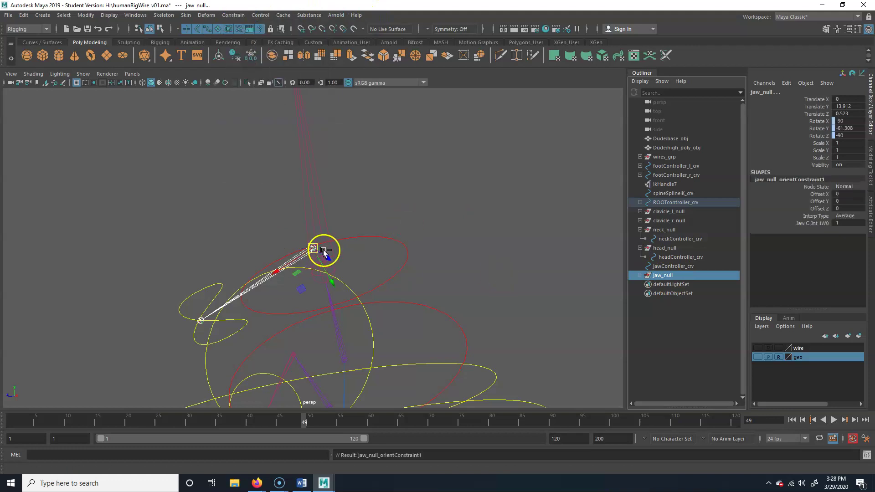
Step: Delete the temporary orient constraint beneath jaw_null
{"action": "left_click", "coordinate": [655, 327]}
{"action": "left_click", "coordinate": [663, 285]}
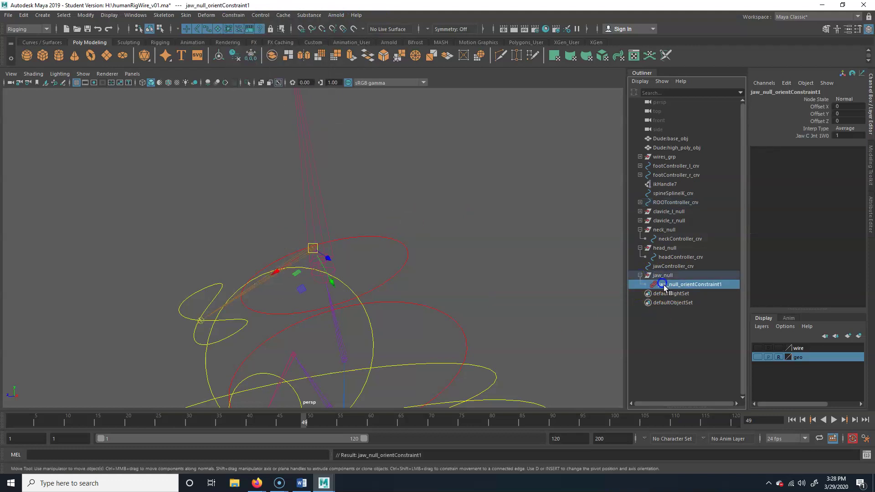
{"action": "key", "text": "Delete"}
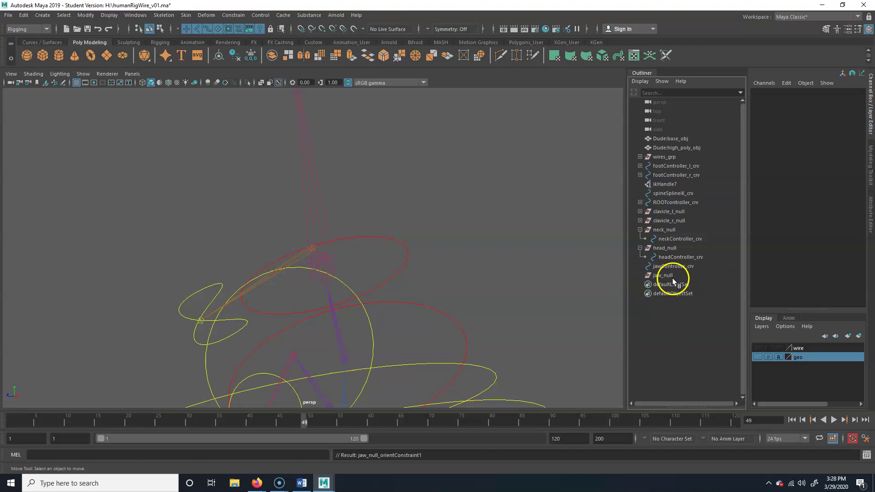
Step: Parent jawController_crv under jaw_null
{"action": "left_click", "coordinate": [678, 266]}
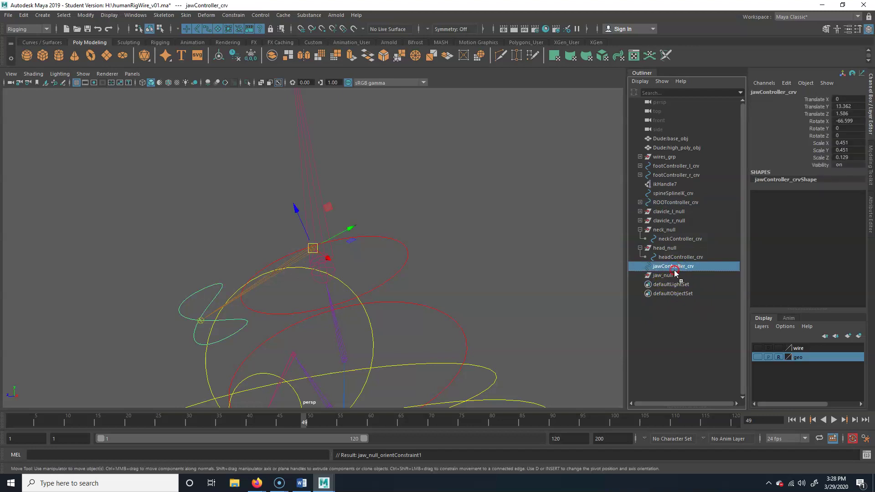
{"action": "left_click_drag", "start_coordinate": [668, 279], "coordinate": [669, 276]}
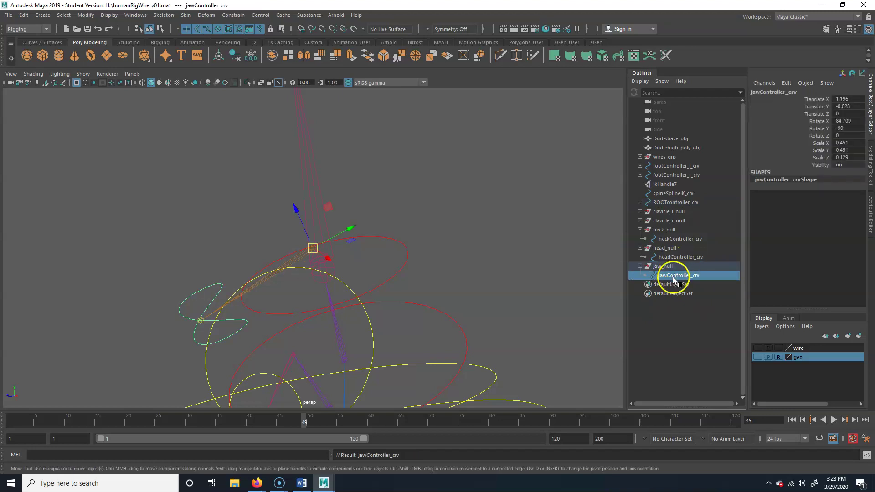
{"action": "left_click", "coordinate": [669, 267]}
{"action": "left_click", "coordinate": [674, 274]}
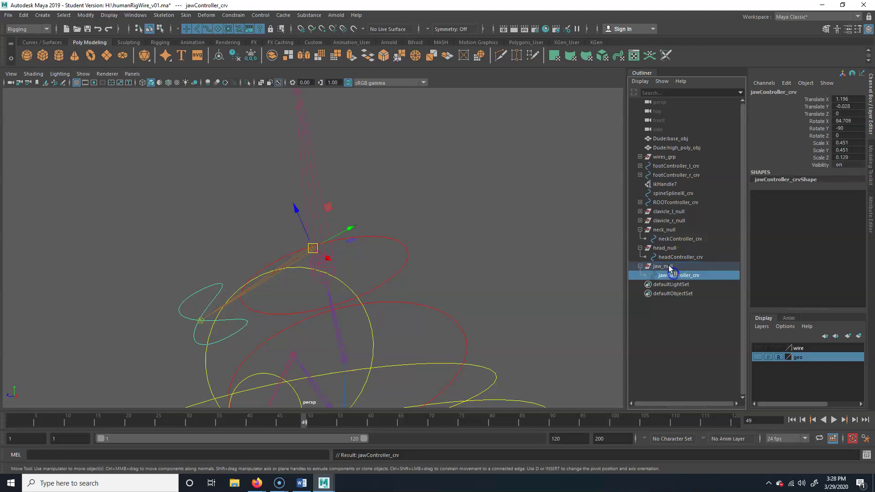
{"action": "left_click", "coordinate": [670, 266]}
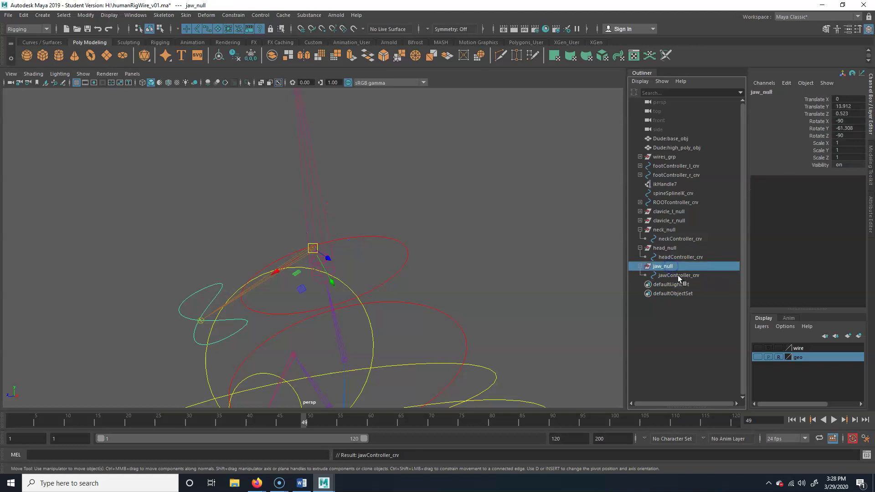
Step: Freeze the transformations of jawController_crv beneath jaw_null
{"action": "left_click", "coordinate": [677, 275]}
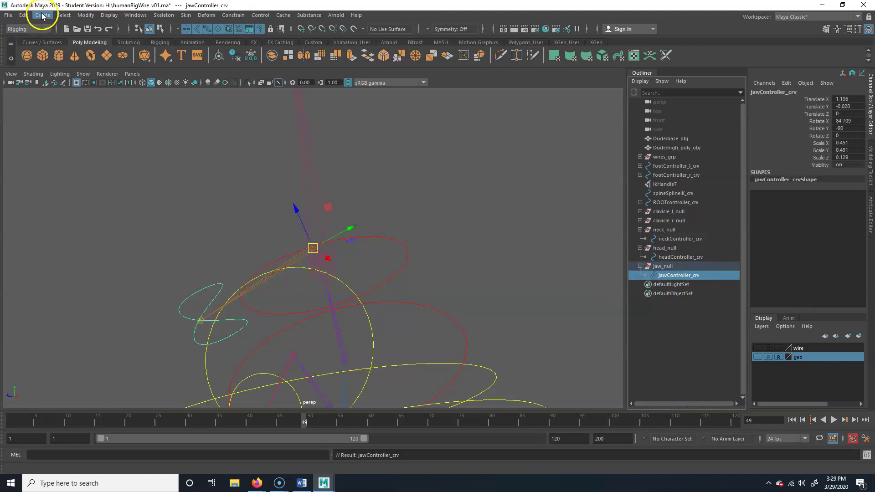
{"action": "left_click", "coordinate": [90, 18]}
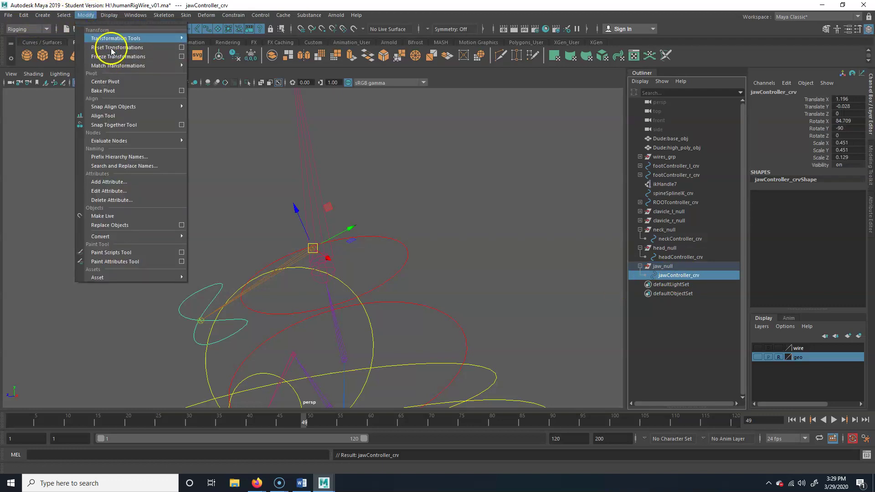
{"action": "left_click", "coordinate": [109, 62]}
{"action": "left_click_drag", "start_coordinate": [303, 278], "coordinate": [302, 296], "text": "alt"}
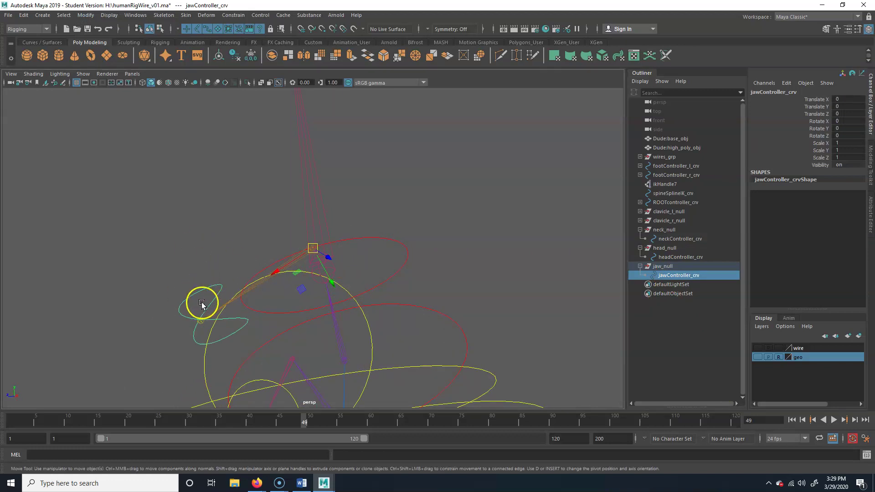
Step: Delete history on jawController_crv and jaw_c_jnt1, and orient-constrain the jaw joint to the controller
{"action": "key", "text": "q"}
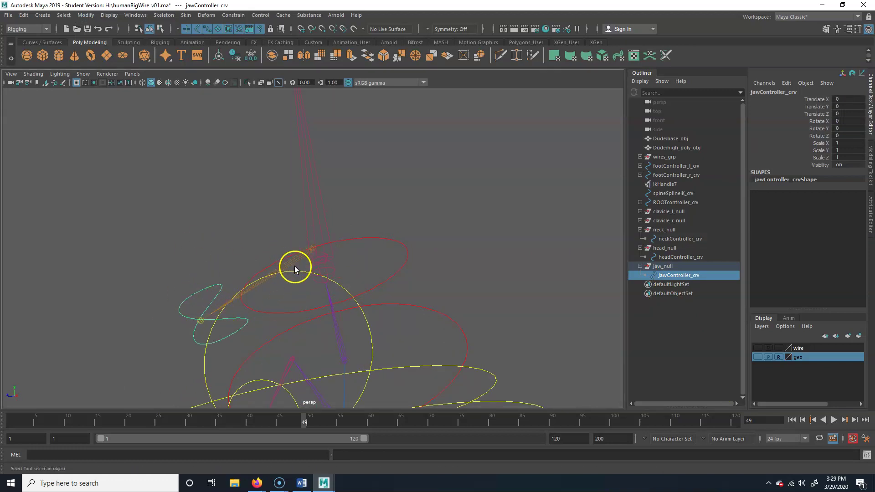
{"action": "left_click", "coordinate": [300, 259]}
{"action": "key", "text": "alt+shift+d"}
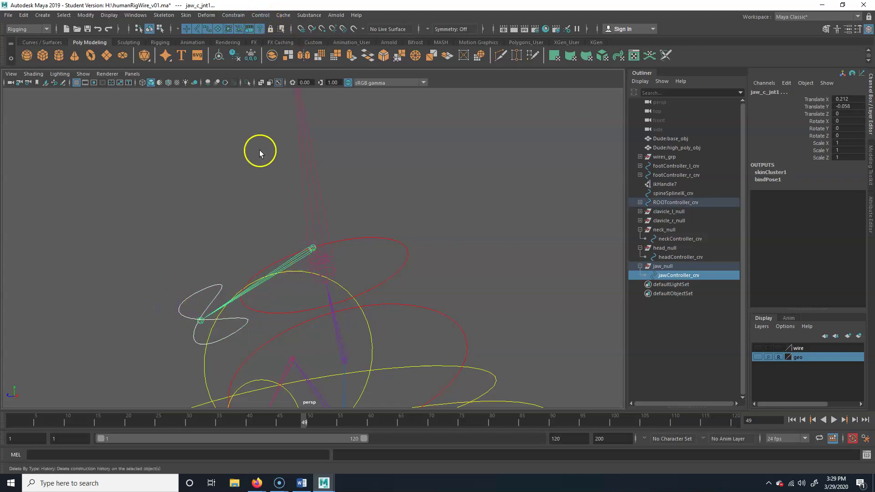
{"action": "left_click", "coordinate": [233, 15]}
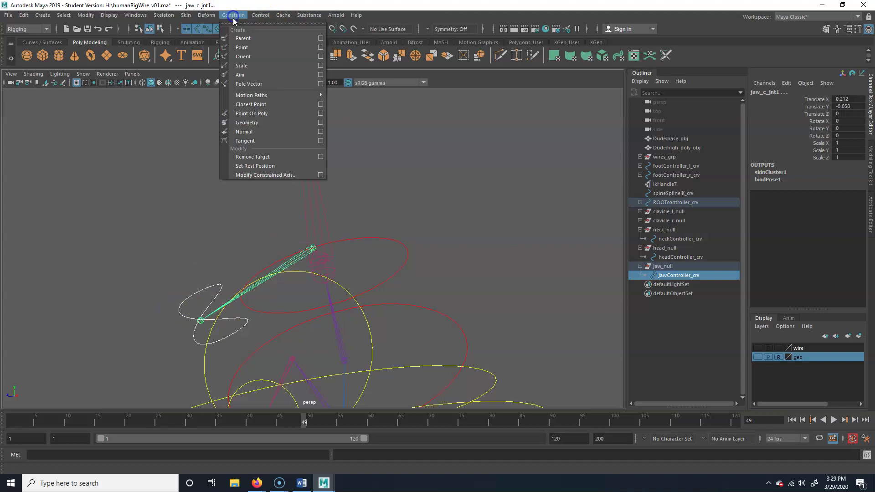
{"action": "left_click", "coordinate": [253, 55]}
Step: Test-rotate jawController_crv and headController_crv about their pivots and undo every rotation
{"action": "left_click", "coordinate": [405, 254]}
{"action": "left_click", "coordinate": [175, 305]}
{"action": "key", "text": "e"}
{"action": "left_click_drag", "start_coordinate": [264, 234], "coordinate": [351, 269]}
{"action": "key", "text": "ctrl+z"}
{"action": "left_click_drag", "start_coordinate": [277, 230], "coordinate": [327, 288]}
{"action": "key", "text": "ctrl+z"}
{"action": "mouse_move", "coordinate": [317, 259]}
{"action": "left_mouse_down"}
{"action": "mouse_move", "coordinate": [327, 277]}
{"action": "mouse_move", "coordinate": [302, 242]}
{"action": "mouse_move", "coordinate": [331, 258]}
{"action": "left_mouse_up"}
{"action": "key", "text": "ctrl+z"}
{"action": "left_click", "coordinate": [408, 265]}
{"action": "key", "text": "ctrl+z"}
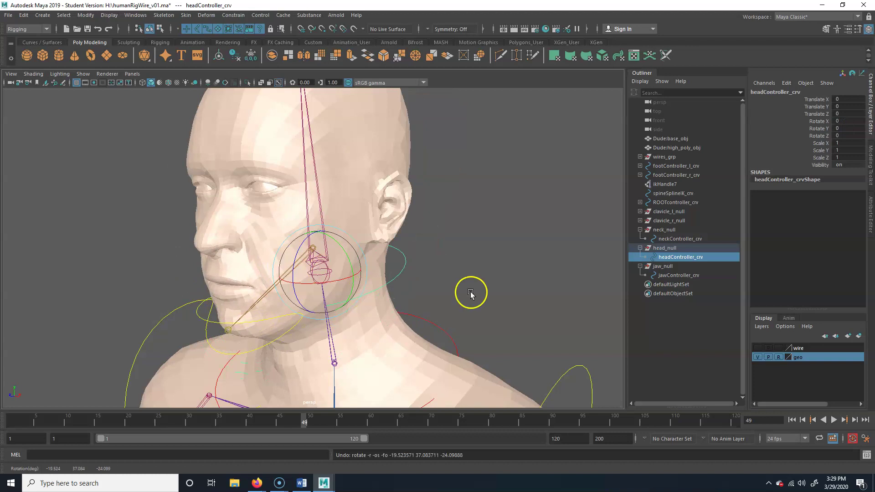
Step: Examine the head, neck and shoulder area of the rig with its controllers, and clear the selection
{"action": "right_click_drag", "start_coordinate": [471, 294], "coordinate": [343, 295], "text": "alt"}
{"action": "middle_click_drag", "start_coordinate": [343, 295], "coordinate": [339, 232], "text": "alt"}
{"action": "left_click_drag", "start_coordinate": [340, 233], "coordinate": [336, 270], "text": "alt"}
{"action": "right_click_drag", "start_coordinate": [336, 270], "coordinate": [357, 268], "text": "alt"}
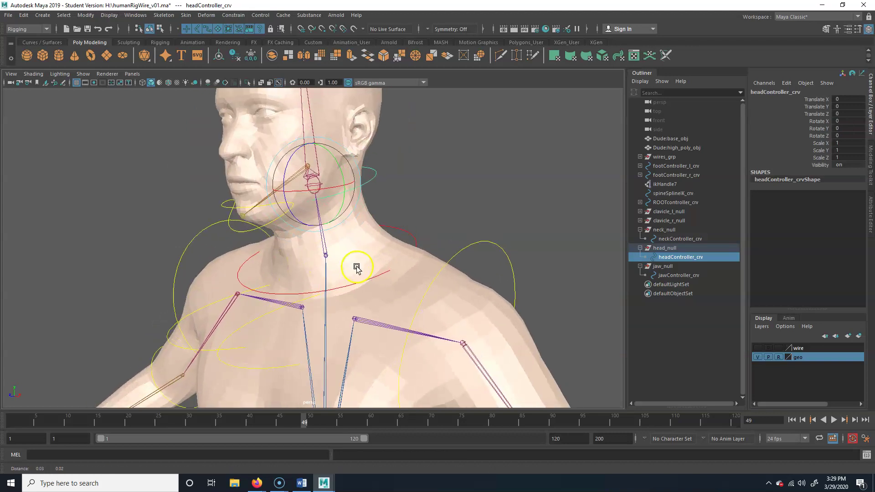
{"action": "middle_click_drag", "start_coordinate": [357, 268], "coordinate": [347, 298], "text": "alt"}
{"action": "left_click_drag", "start_coordinate": [347, 298], "coordinate": [339, 295], "text": "alt"}
{"action": "left_click_drag", "start_coordinate": [342, 219], "coordinate": [339, 257], "text": "alt"}
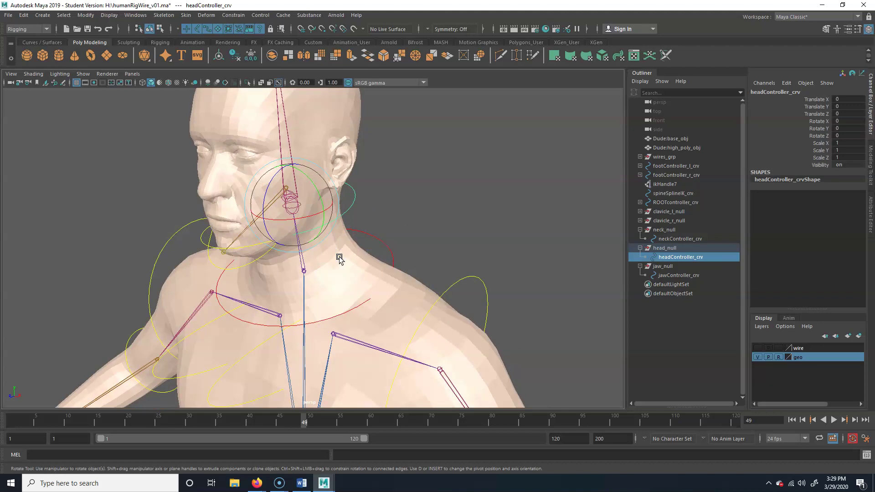
{"action": "left_click", "coordinate": [444, 133]}
Step: Make the geo layer selectable and move the eyes, Dude:high_poly_obj, forward to a Translate Z of about 0.091
{"action": "left_click_drag", "start_coordinate": [253, 182], "coordinate": [275, 176], "text": "alt"}
{"action": "right_click_drag", "start_coordinate": [259, 195], "coordinate": [277, 195], "text": "alt"}
{"action": "middle_click_drag", "start_coordinate": [277, 195], "coordinate": [290, 318], "text": "alt"}
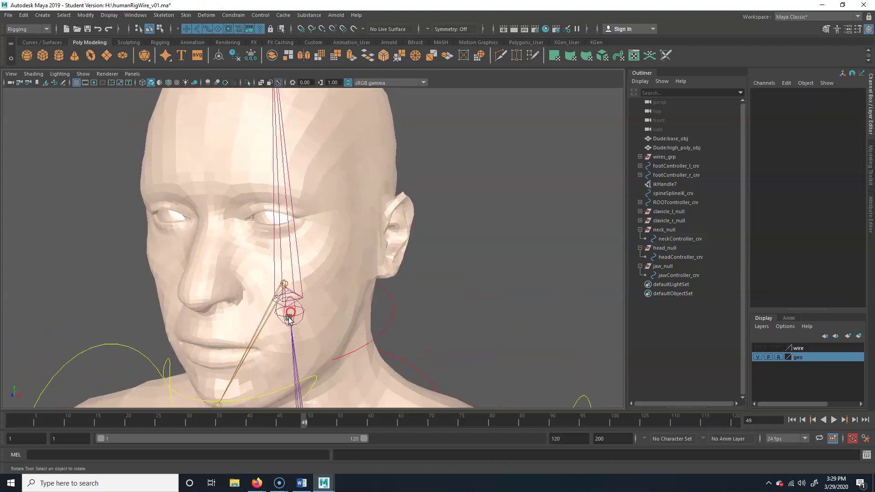
{"action": "right_click_drag", "start_coordinate": [285, 273], "coordinate": [310, 272], "text": "alt"}
{"action": "left_click_drag", "start_coordinate": [310, 272], "coordinate": [212, 236], "text": "alt"}
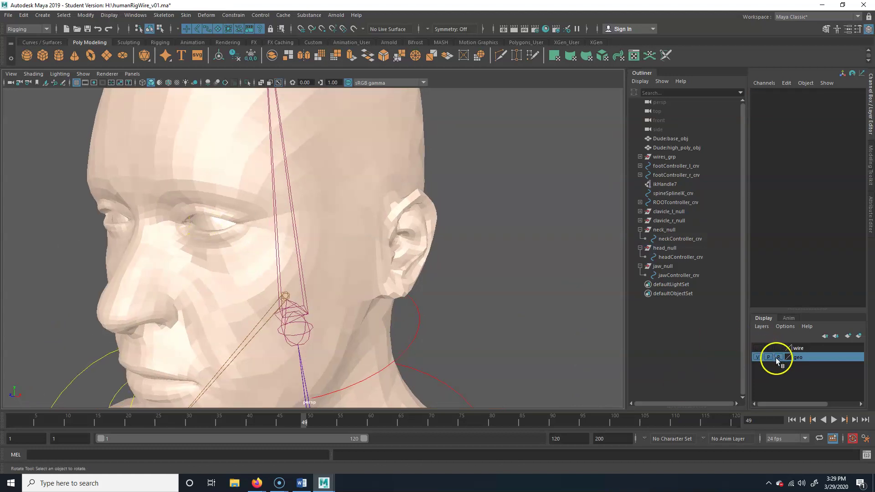
{"action": "left_click", "coordinate": [211, 219]}
{"action": "left_click_drag", "start_coordinate": [218, 275], "coordinate": [176, 253], "text": "alt"}
{"action": "right_click_drag", "start_coordinate": [225, 229], "coordinate": [192, 280], "text": "alt"}
{"action": "middle_click_drag", "start_coordinate": [338, 316], "coordinate": [326, 314]}
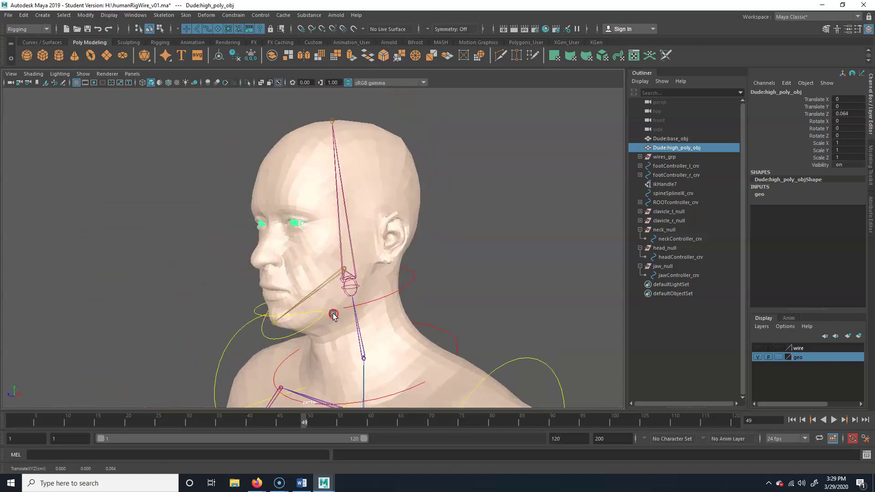
Step: Lower the eyes in their sockets to a Translate Y of about -0.021
{"action": "right_click_drag", "start_coordinate": [192, 288], "coordinate": [306, 274], "text": "alt"}
{"action": "left_click_drag", "start_coordinate": [264, 291], "coordinate": [308, 296], "text": "alt"}
{"action": "right_click_drag", "start_coordinate": [255, 294], "coordinate": [300, 294], "text": "alt"}
{"action": "middle_click_drag", "start_coordinate": [365, 278], "coordinate": [307, 331], "text": "alt"}
{"action": "left_click_drag", "start_coordinate": [295, 317], "coordinate": [292, 312], "text": "alt"}
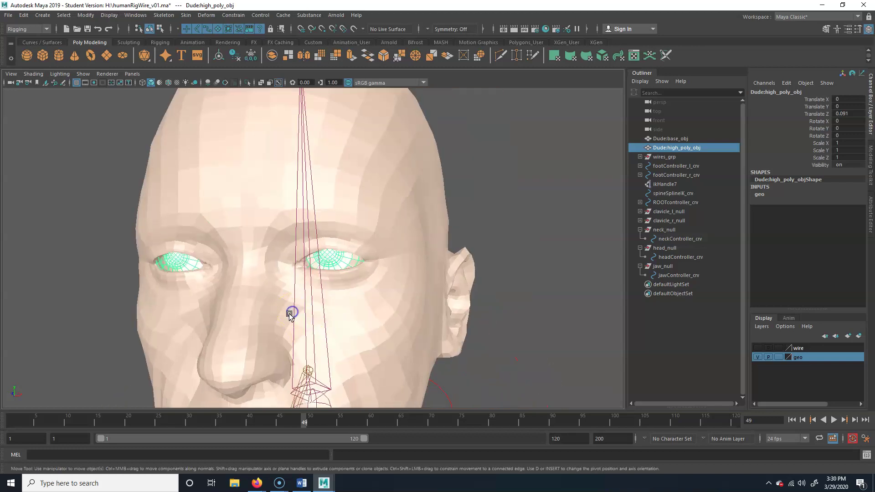
{"action": "middle_click_drag", "start_coordinate": [271, 291], "coordinate": [271, 298]}
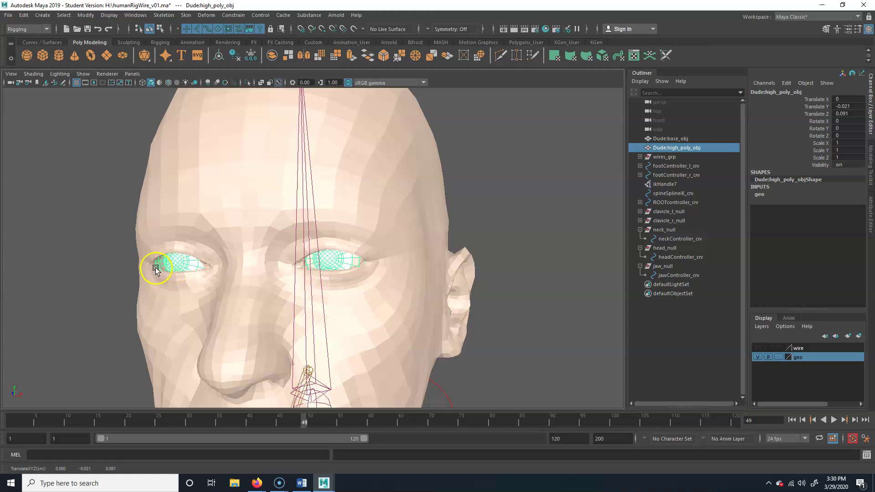
Step: Assign a new Blinn material to the eyes, Dude:high_poly_obj, and clear the selection
{"action": "right_click_drag", "start_coordinate": [163, 272], "coordinate": [179, 467]}
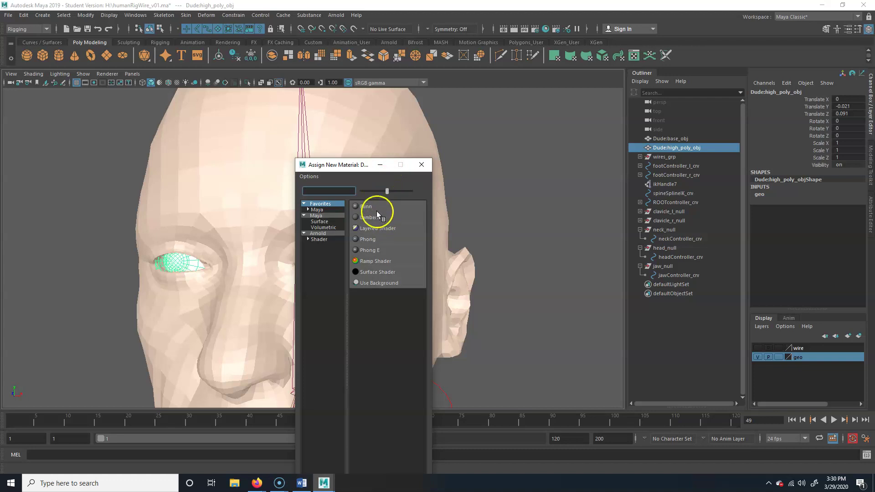
{"action": "left_click", "coordinate": [377, 215]}
{"action": "left_click", "coordinate": [449, 208]}
{"action": "left_click_drag", "start_coordinate": [387, 358], "coordinate": [354, 356], "text": "alt"}
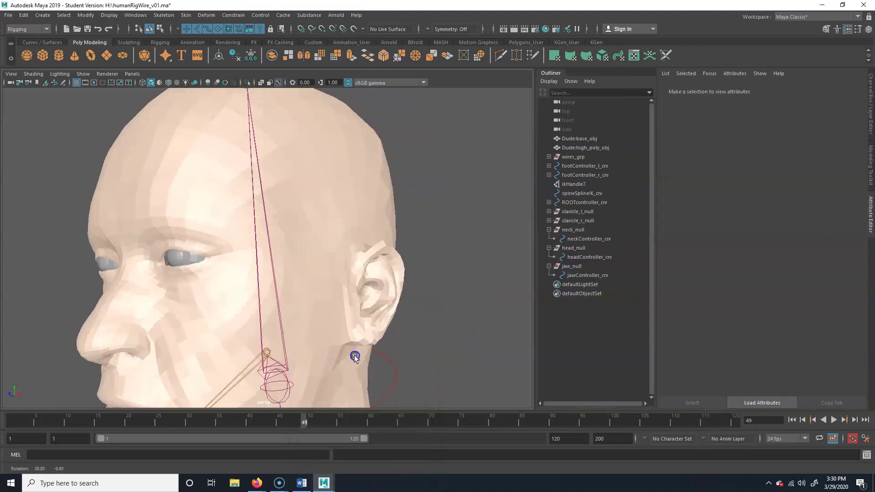
Step: Reselect the eyes to adjust how they sit in the sockets, and clear the selection
{"action": "left_click", "coordinate": [261, 296]}
{"action": "left_click", "coordinate": [177, 257]}
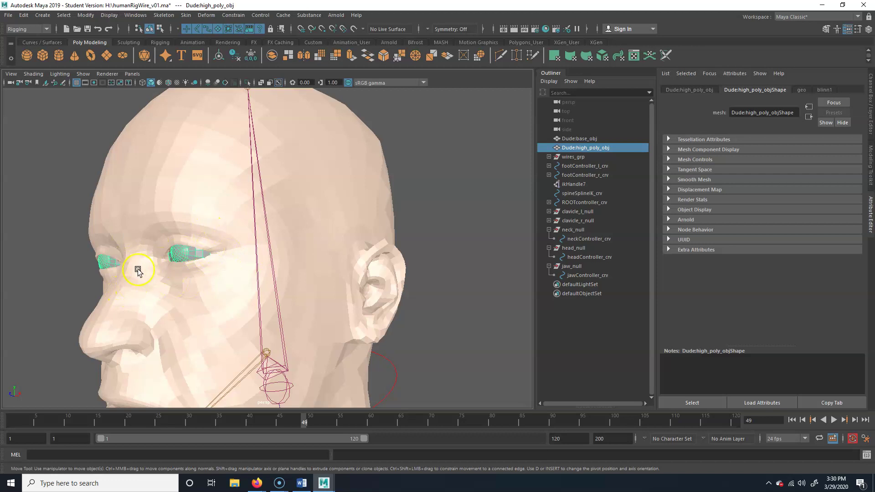
{"action": "left_click", "coordinate": [70, 258]}
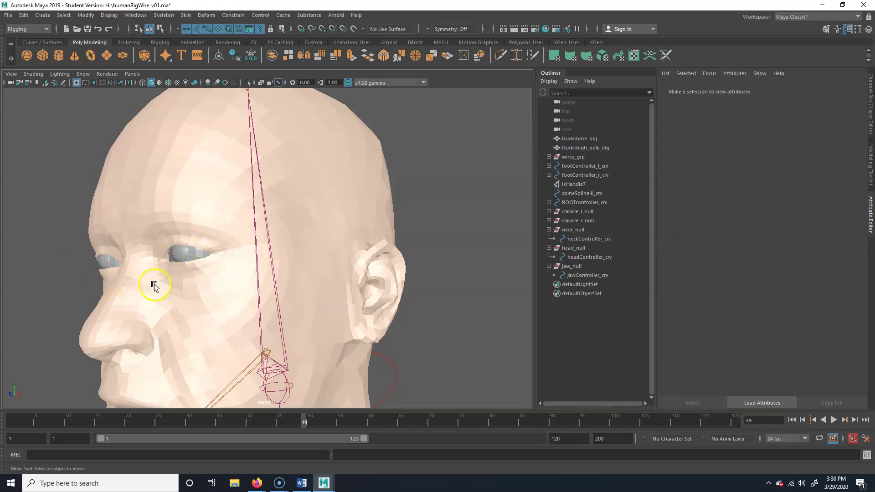
Step: Separate the combined eyes mesh, Dude:high_poly_obj, into individual eyeball meshes
{"action": "left_click_drag", "start_coordinate": [152, 287], "coordinate": [223, 247], "text": "alt"}
{"action": "left_click", "coordinate": [223, 246]}
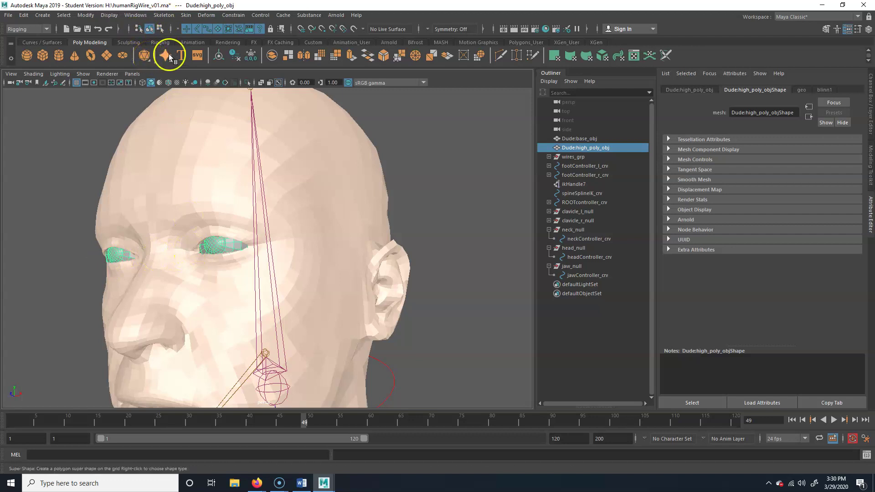
{"action": "left_click", "coordinate": [35, 30]}
{"action": "left_click", "coordinate": [18, 39]}
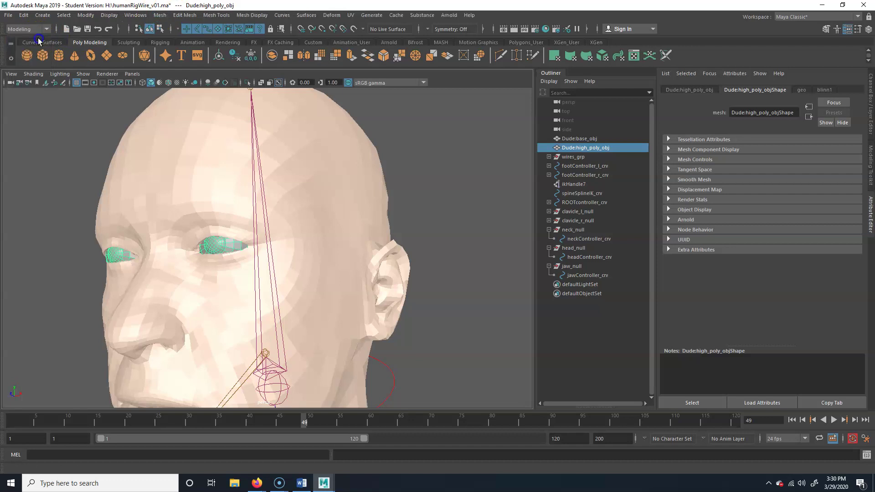
{"action": "left_click", "coordinate": [165, 17]}
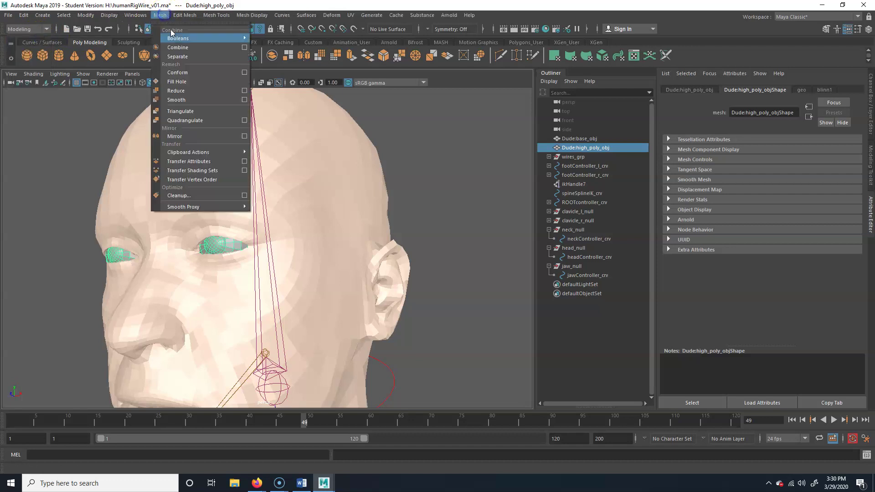
{"action": "left_click", "coordinate": [196, 51]}
Step: Test the separated eyeballs by moving the character's left one sideways, undo the move, and clear the selection
{"action": "left_click", "coordinate": [130, 256]}
{"action": "left_click", "coordinate": [218, 246]}
{"action": "left_click_drag", "start_coordinate": [229, 252], "coordinate": [418, 250]}
{"action": "key", "text": "ctrl+z"}
{"action": "right_click_drag", "start_coordinate": [173, 260], "coordinate": [317, 254], "text": "alt"}
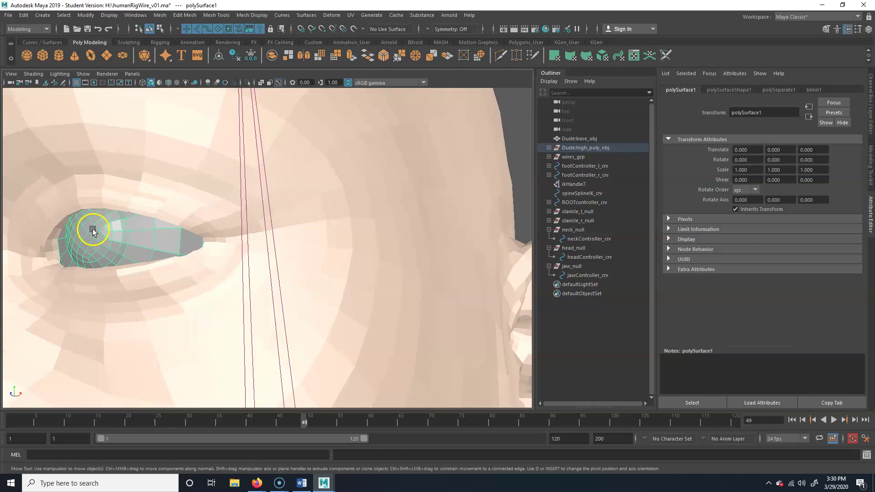
{"action": "scroll", "coordinate": [156, 248], "scroll_direction": "down", "scroll_amount": 6}
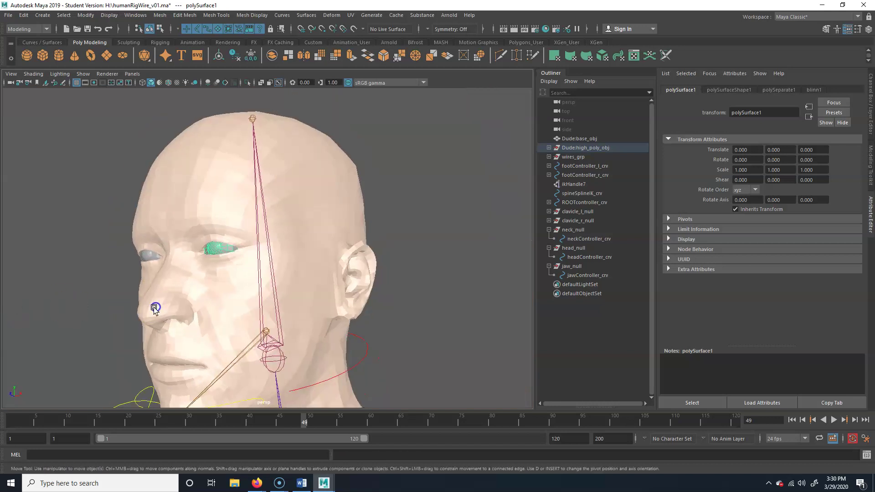
{"action": "left_click", "coordinate": [427, 236]}
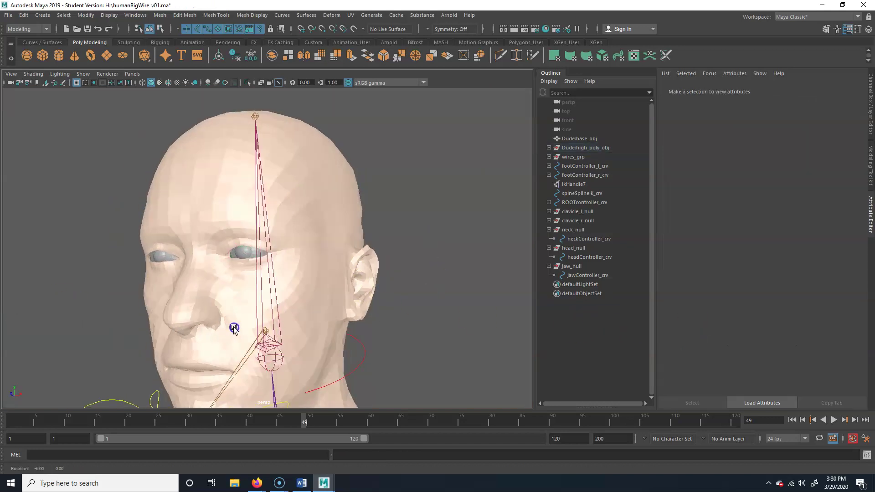
Step: Isolate the character's left eyeball, polySurface1, in the viewport
{"action": "scroll", "coordinate": [287, 316], "scroll_direction": "up", "scroll_amount": 4}
{"action": "left_click_drag", "start_coordinate": [284, 290], "coordinate": [220, 295], "text": "alt"}
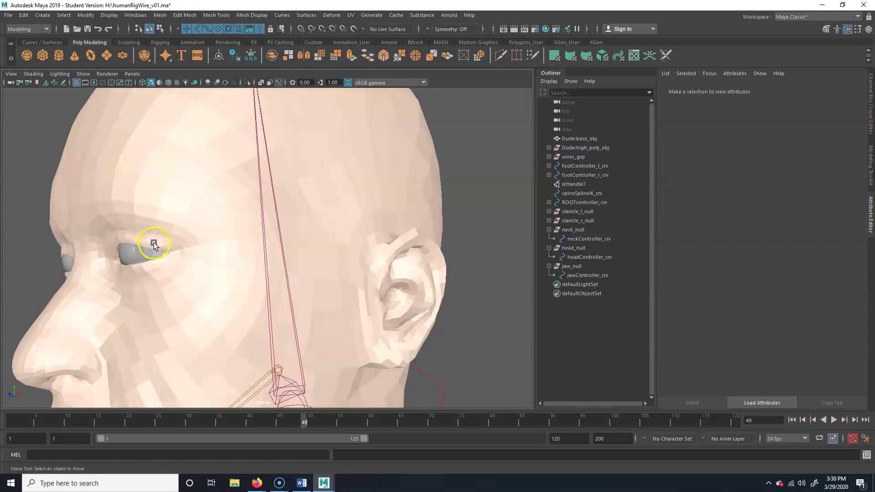
{"action": "left_click", "coordinate": [135, 252]}
{"action": "left_click_drag", "start_coordinate": [154, 237], "coordinate": [139, 254], "text": "alt"}
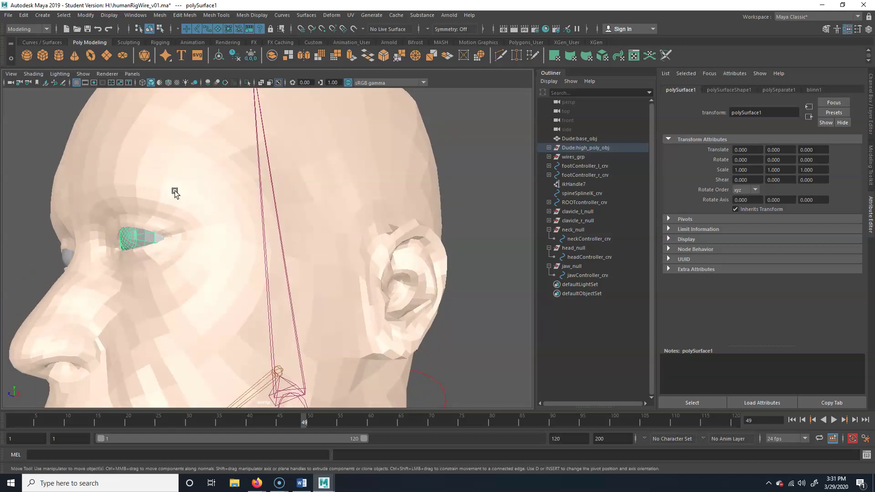
{"action": "left_click_drag", "start_coordinate": [175, 192], "coordinate": [172, 207], "text": "alt"}
{"action": "left_click", "coordinate": [29, 179]}
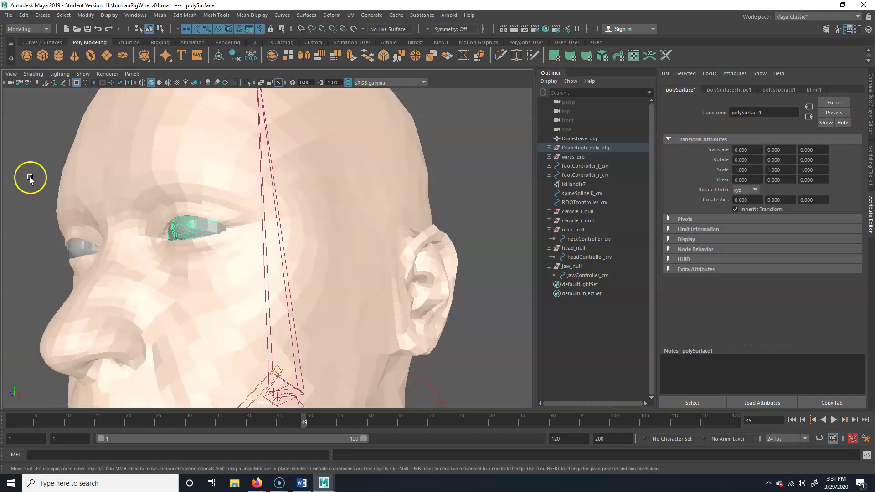
{"action": "left_click", "coordinate": [221, 231]}
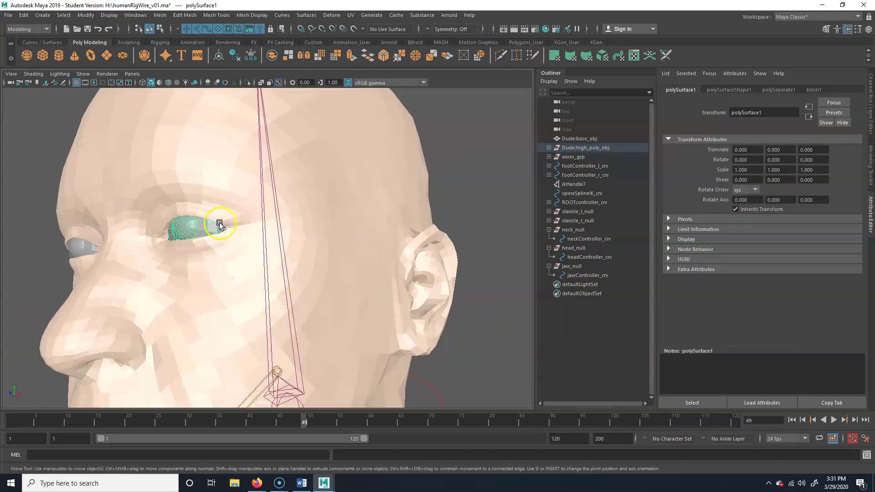
{"action": "key", "text": "ctrl+1"}
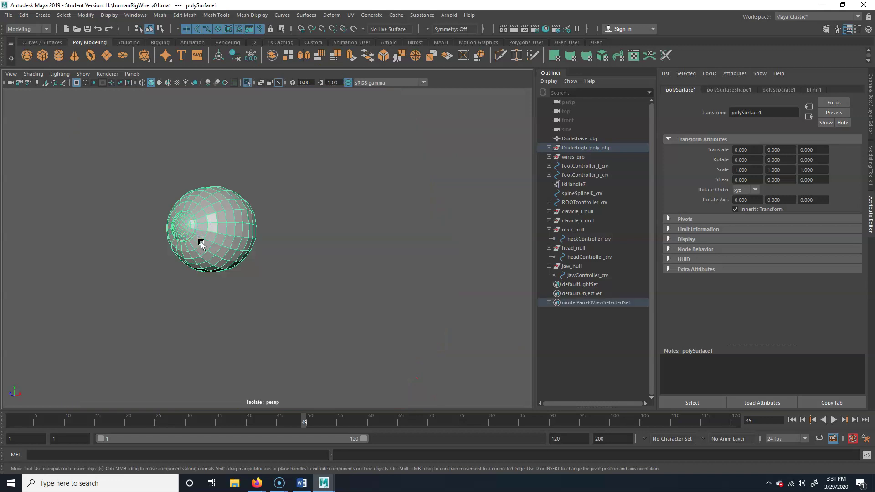
{"action": "left_click_drag", "start_coordinate": [289, 274], "coordinate": [220, 279], "text": "alt"}
{"action": "right_click_drag", "start_coordinate": [220, 280], "coordinate": [269, 273], "text": "alt"}
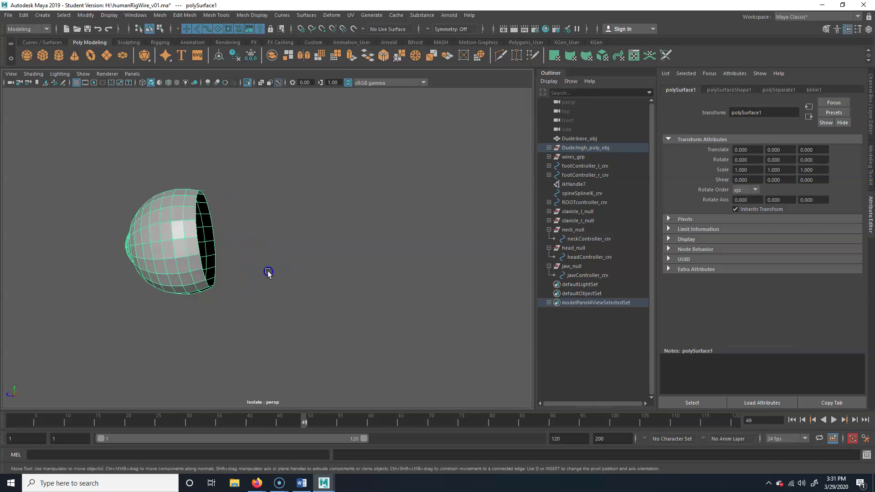
{"action": "left_click_drag", "start_coordinate": [214, 283], "coordinate": [253, 274], "text": "alt"}
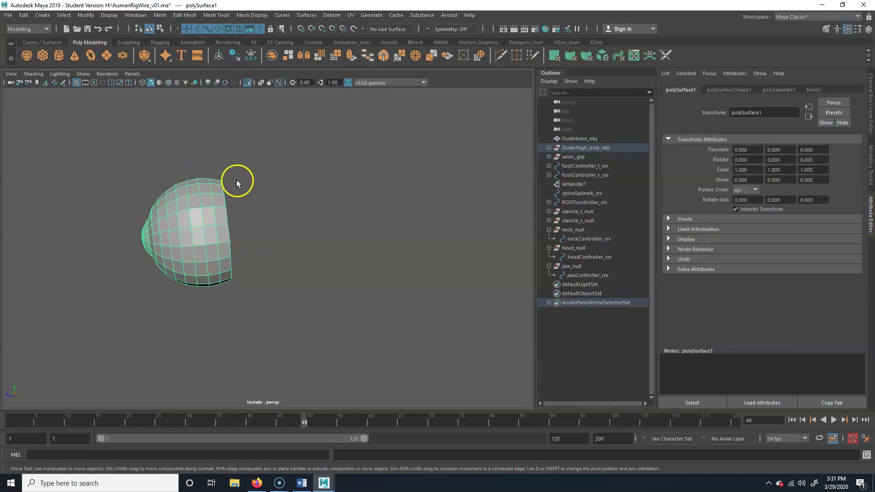
Step: Create a cluster from an edge loop around the isolated eyeball to mark its centre, and clear the selection
{"action": "mouse_move", "coordinate": [209, 230]}
{"action": "right_mouse_down"}
{"action": "mouse_move", "coordinate": [210, 206]}
{"action": "mouse_move", "coordinate": [210, 212]}
{"action": "right_mouse_up"}
{"action": "left_click", "coordinate": [208, 224]}
{"action": "left_click_drag", "start_coordinate": [209, 230], "coordinate": [287, 254], "text": "alt"}
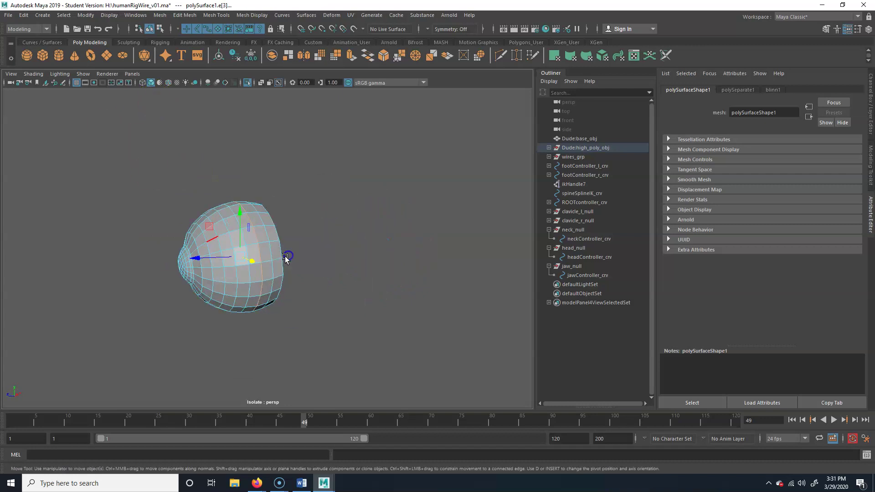
{"action": "left_click", "coordinate": [336, 15]}
{"action": "left_click", "coordinate": [350, 48]}
{"action": "left_click_drag", "start_coordinate": [334, 237], "coordinate": [281, 296], "text": "alt"}
{"action": "left_click", "coordinate": [277, 219]}
{"action": "left_click", "coordinate": [274, 231]}
{"action": "left_click_drag", "start_coordinate": [228, 255], "coordinate": [282, 309], "text": "alt"}
{"action": "right_click_drag", "start_coordinate": [282, 308], "coordinate": [207, 275], "text": "alt"}
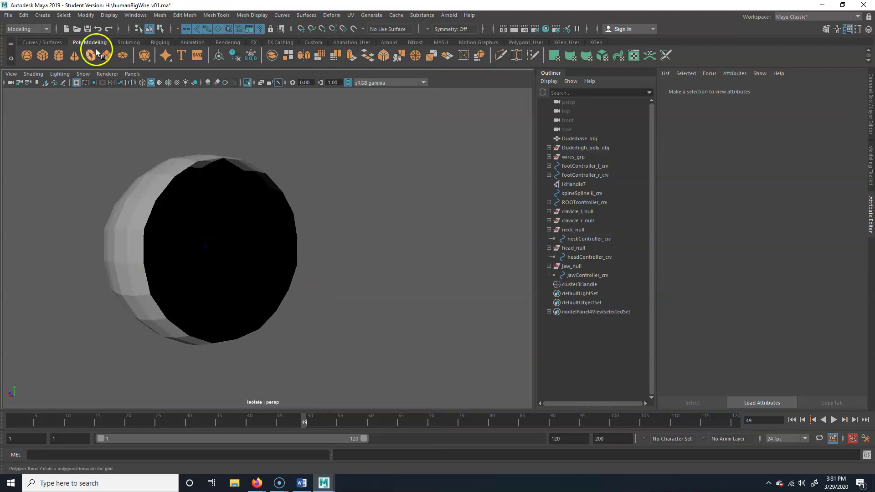
Step: Create a single joint at the cluster in the middle of the eyeball using the Rigging menu set
{"action": "left_click", "coordinate": [160, 42]}
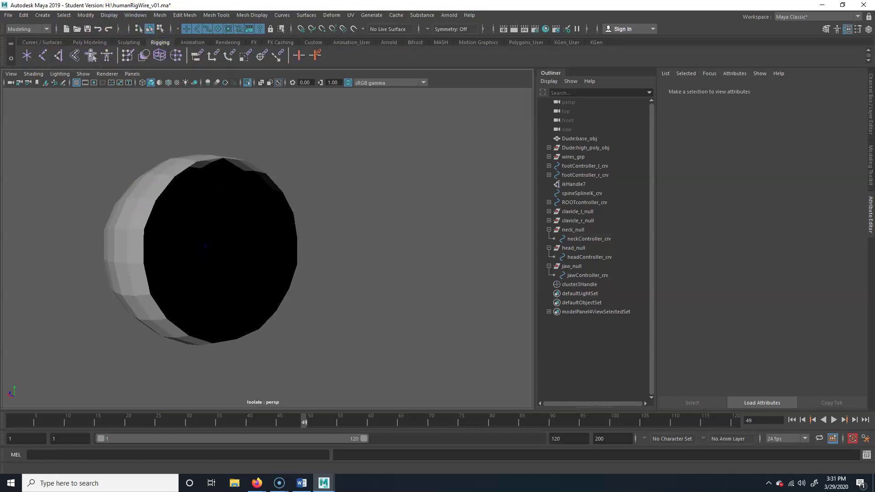
{"action": "left_click", "coordinate": [31, 29]}
{"action": "left_click", "coordinate": [17, 48]}
{"action": "left_click", "coordinate": [164, 15]}
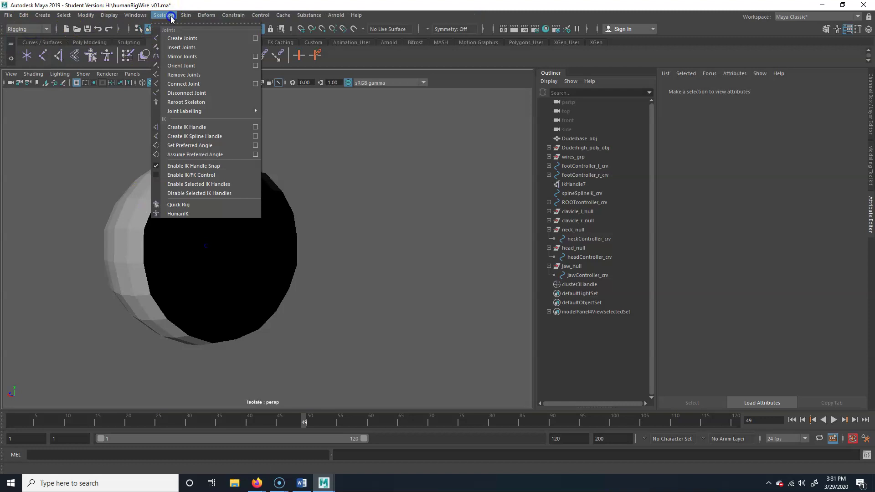
{"action": "left_click", "coordinate": [180, 32]}
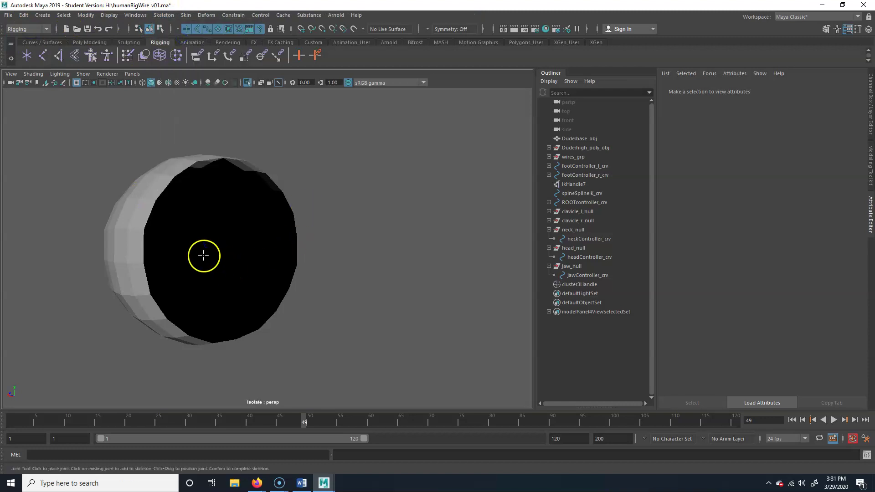
{"action": "left_click", "coordinate": [206, 249]}
{"action": "mouse_move", "coordinate": [290, 290]}
{"action": "left_mouse_down", "text": "alt"}
{"action": "mouse_move", "coordinate": [253, 293]}
{"action": "mouse_move", "coordinate": [299, 286]}
{"action": "mouse_move", "coordinate": [292, 287]}
{"action": "left_mouse_up", "text": "alt"}
{"action": "right_click_drag", "start_coordinate": [276, 289], "coordinate": [215, 296], "text": "alt"}
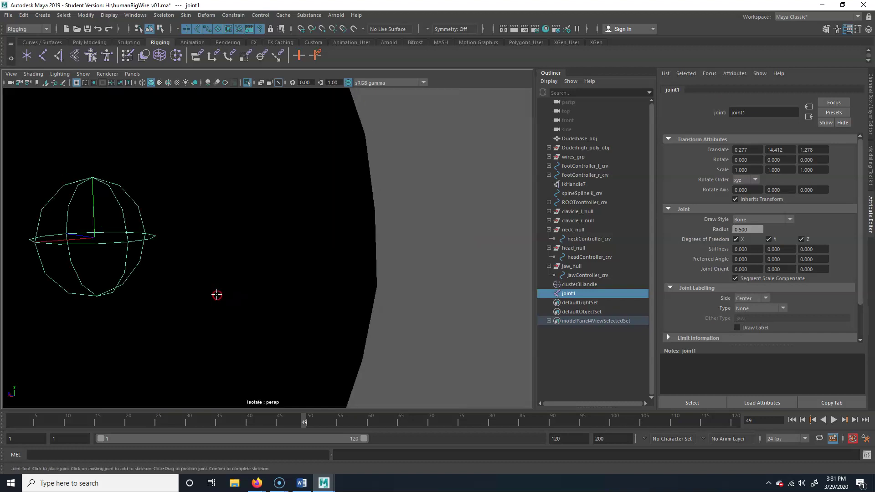
{"action": "left_click", "coordinate": [434, 239]}
{"action": "right_click_drag", "start_coordinate": [98, 234], "coordinate": [59, 258], "text": "alt"}
{"action": "left_click_drag", "start_coordinate": [58, 258], "coordinate": [221, 254], "text": "alt"}
Step: Delete cluster3Handle and turn off the eyeball's isolation so the full character is shown
{"action": "left_click", "coordinate": [570, 284]}
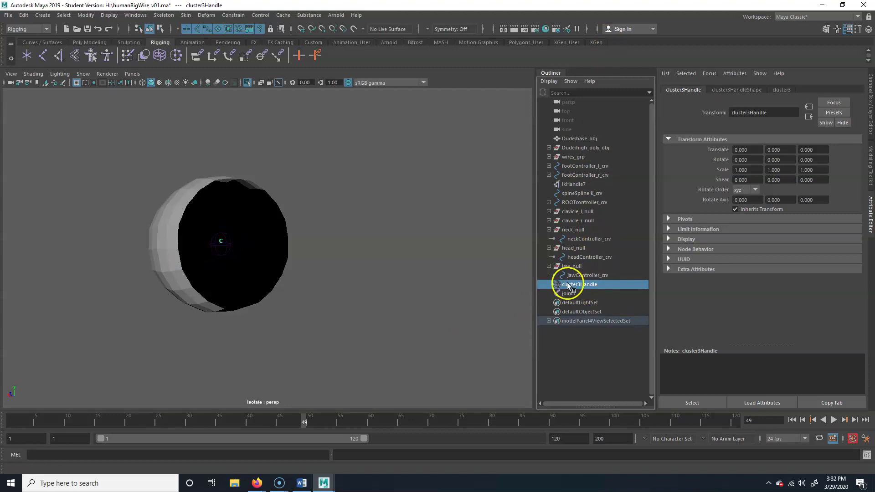
{"action": "key", "text": "Delete"}
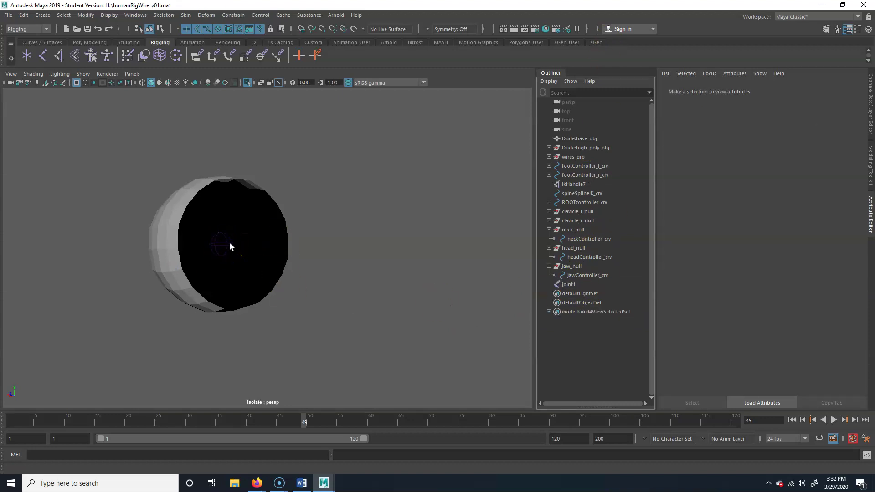
{"action": "left_click", "coordinate": [239, 250]}
{"action": "left_click", "coordinate": [359, 285]}
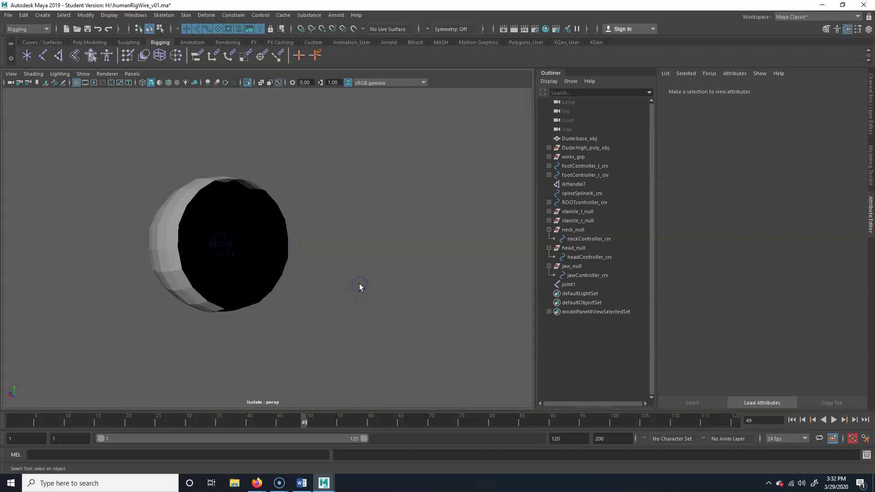
{"action": "key", "text": "ctrl+1"}
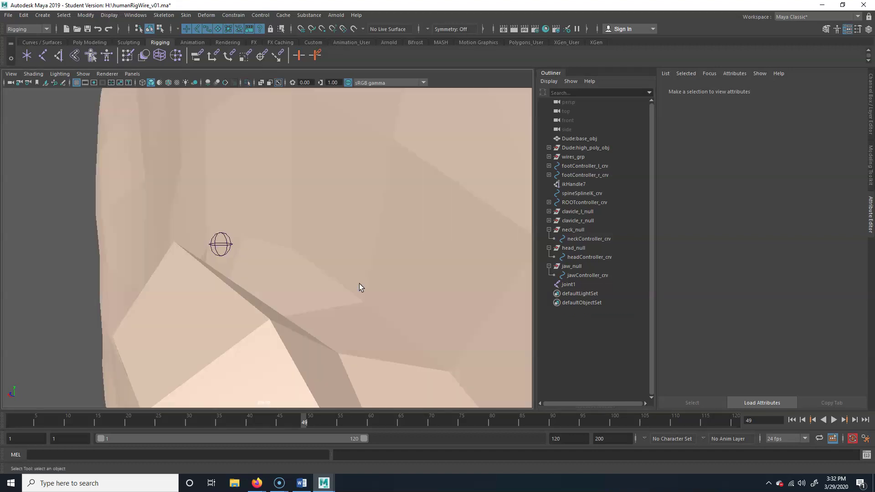
{"action": "left_click_drag", "start_coordinate": [385, 258], "coordinate": [149, 264], "text": "alt"}
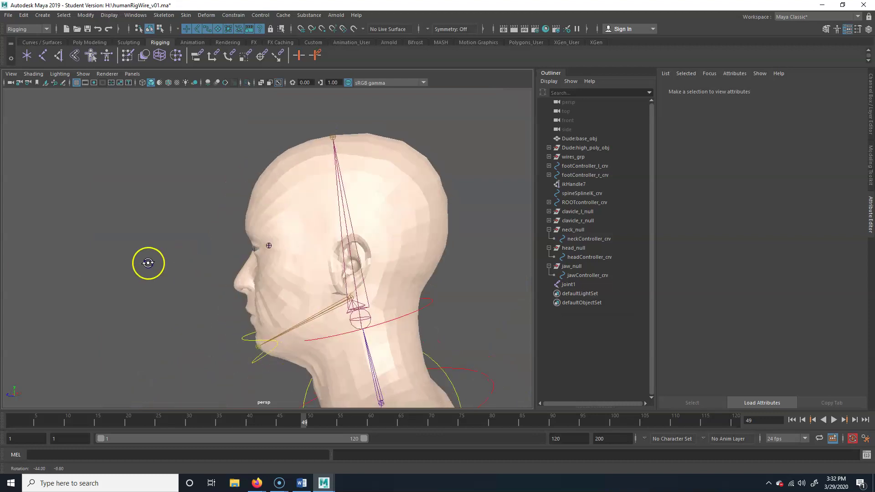
Step: Parent the new eye joint, joint1, to the head joint head_c_jnt1
{"action": "scroll", "coordinate": [292, 272], "scroll_direction": "up", "scroll_amount": 5}
{"action": "left_click_drag", "start_coordinate": [299, 273], "coordinate": [255, 273], "text": "alt"}
{"action": "left_click", "coordinate": [223, 240]}
{"action": "right_click_drag", "start_coordinate": [289, 308], "coordinate": [277, 292], "text": "alt"}
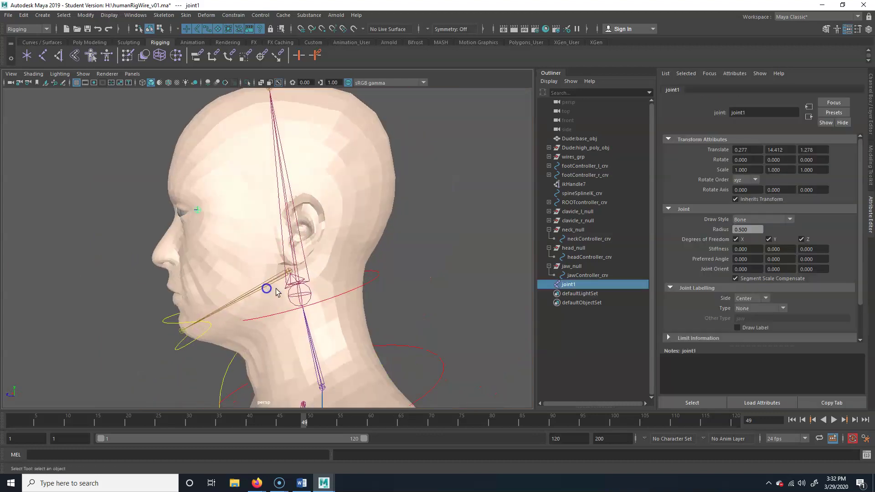
{"action": "left_click", "coordinate": [309, 279]}
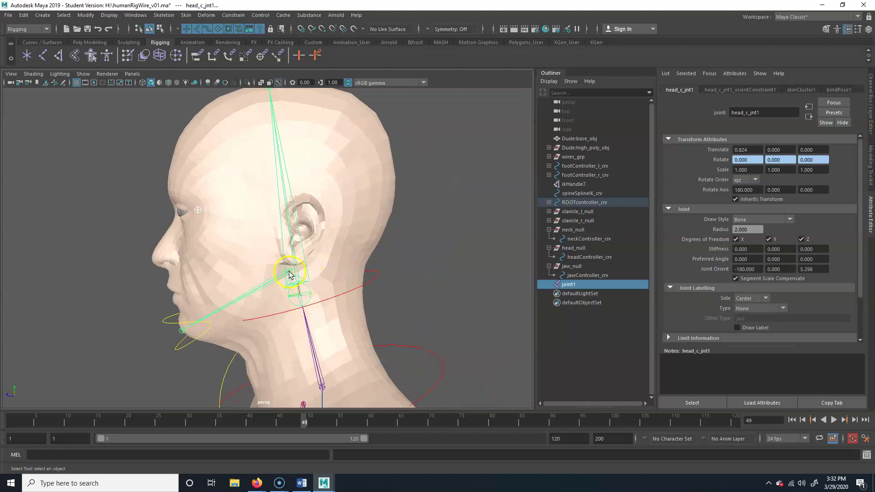
{"action": "key", "text": "p"}
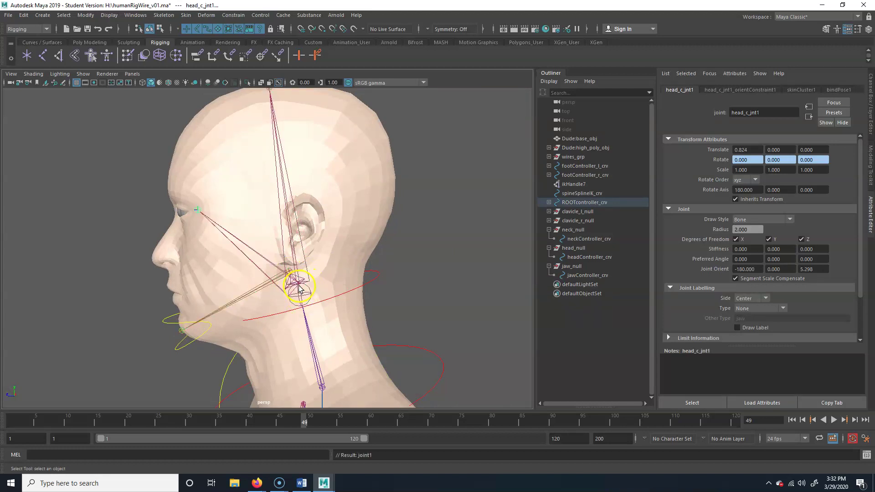
Step: Rotate headController_crv to test whether the eye joint follows the head, and undo the rotation
{"action": "left_click", "coordinate": [382, 284]}
{"action": "left_click", "coordinate": [382, 277]}
{"action": "key", "text": "e"}
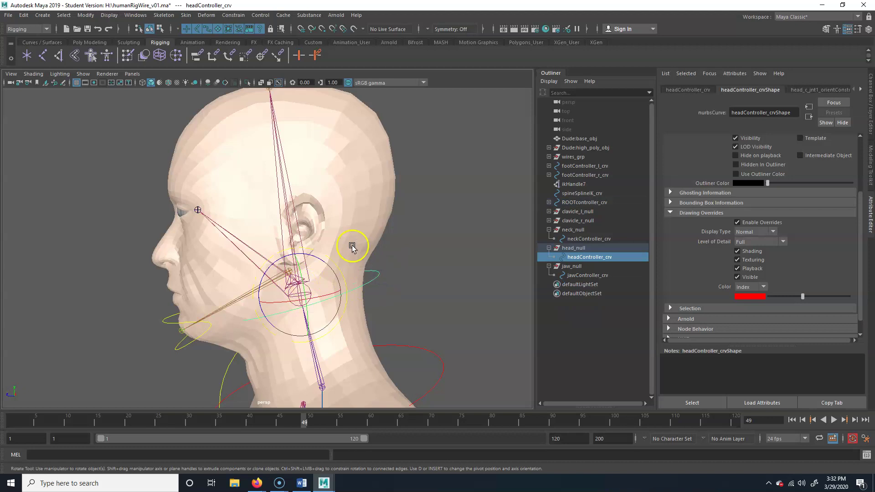
{"action": "left_click_drag", "start_coordinate": [312, 254], "coordinate": [254, 243]}
{"action": "key", "text": "ctrl+z"}
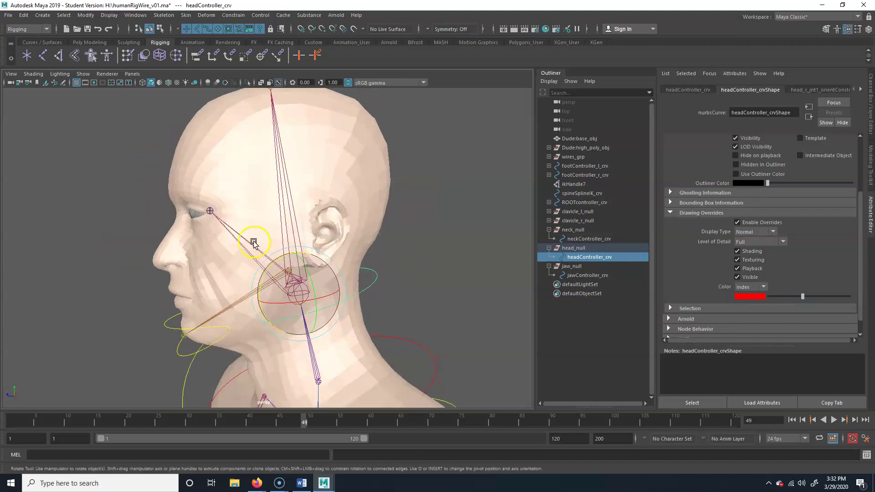
Step: Rename the eye joint as eye_l_jnt
{"action": "left_click", "coordinate": [209, 210]}
{"action": "key", "text": "f"}
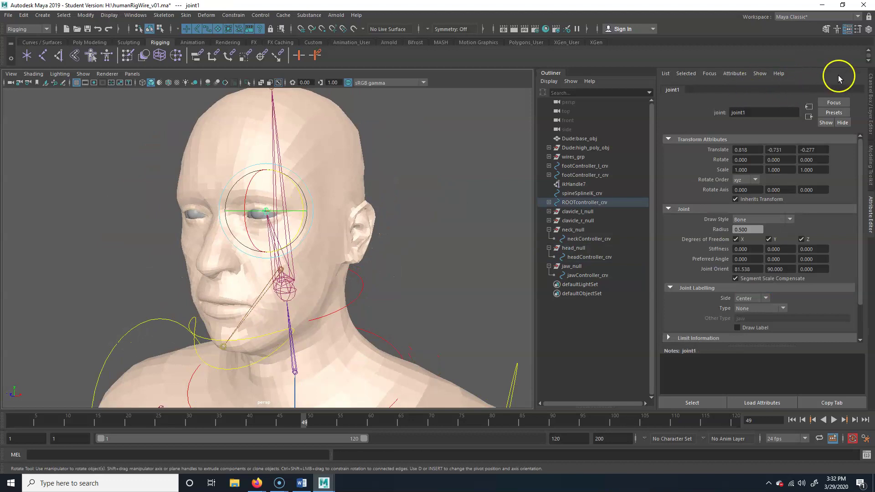
{"action": "left_click", "coordinate": [870, 99]}
{"action": "left_click", "coordinate": [797, 91]}
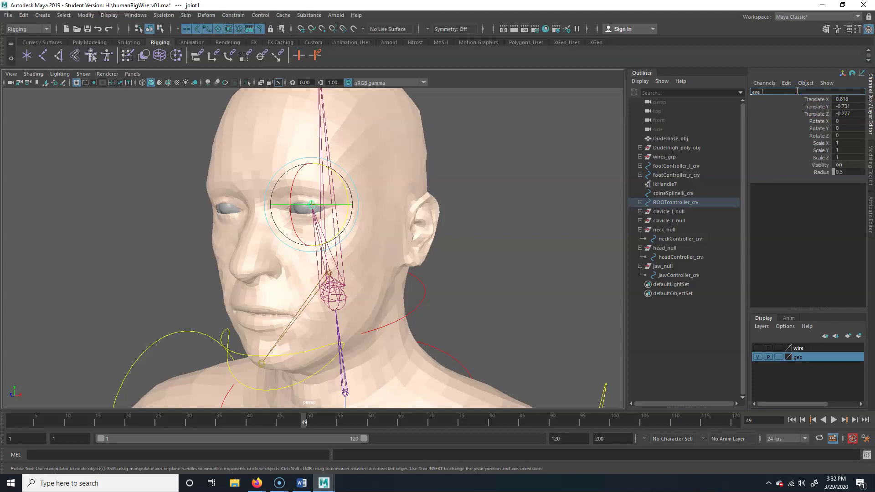
{"action": "type", "text": "eye_l_jnt"}
{"action": "key", "text": "Return"}
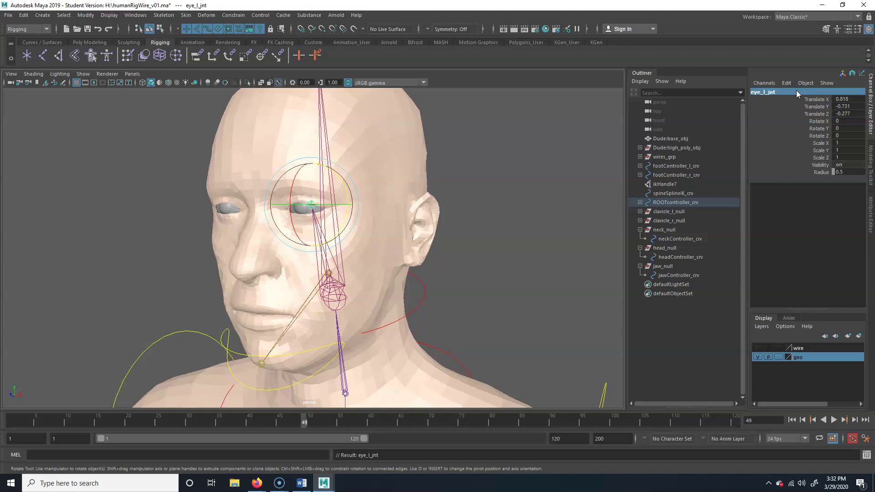
Step: Mirror eye_l_jnt across the YZ plane using the Orientation function, replacing _l_ with _r_ in the duplicated joint's name
{"action": "left_click_drag", "start_coordinate": [201, 217], "coordinate": [218, 216], "text": "alt"}
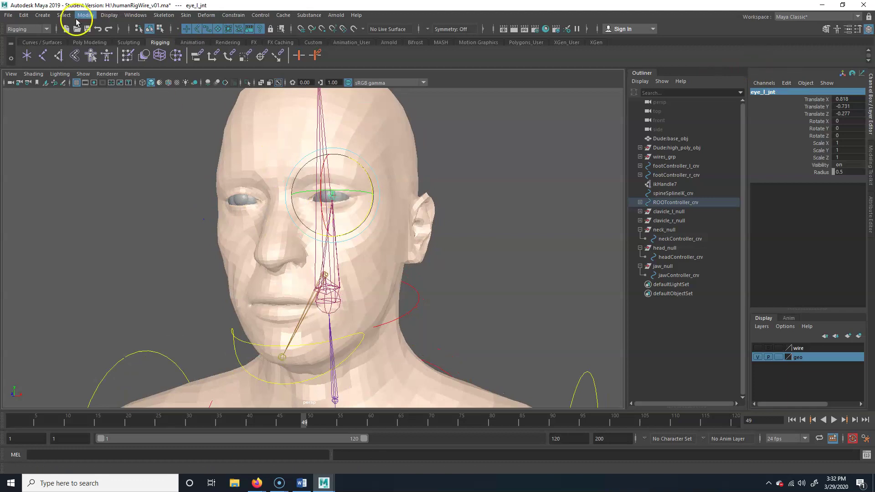
{"action": "left_click", "coordinate": [164, 15]}
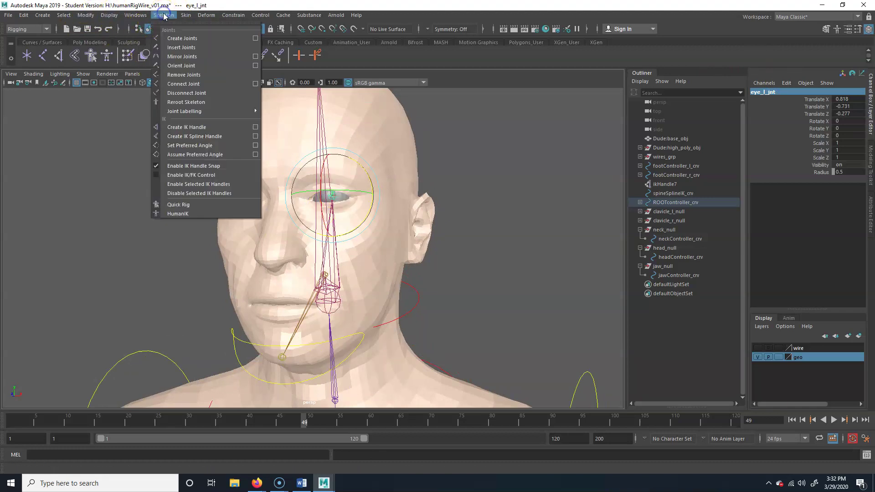
{"action": "left_click", "coordinate": [259, 57]}
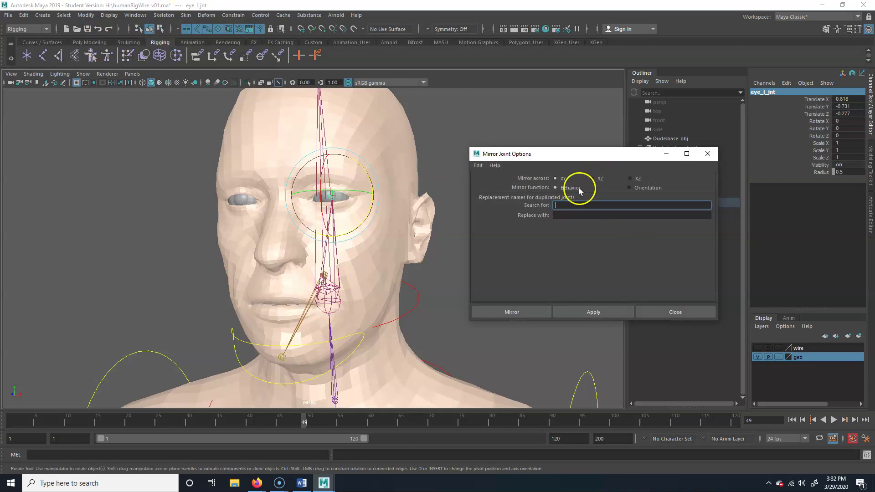
{"action": "right_click_drag", "start_coordinate": [390, 270], "coordinate": [271, 305], "text": "alt"}
{"action": "left_click_drag", "start_coordinate": [271, 304], "coordinate": [211, 316], "text": "alt"}
{"action": "left_click", "coordinate": [592, 178]}
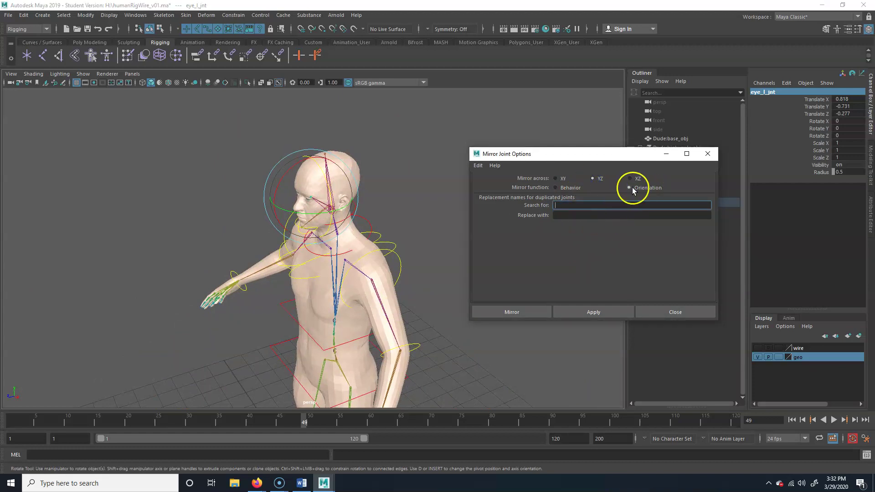
{"action": "left_click", "coordinate": [580, 206]}
{"action": "key", "text": "Tab"}
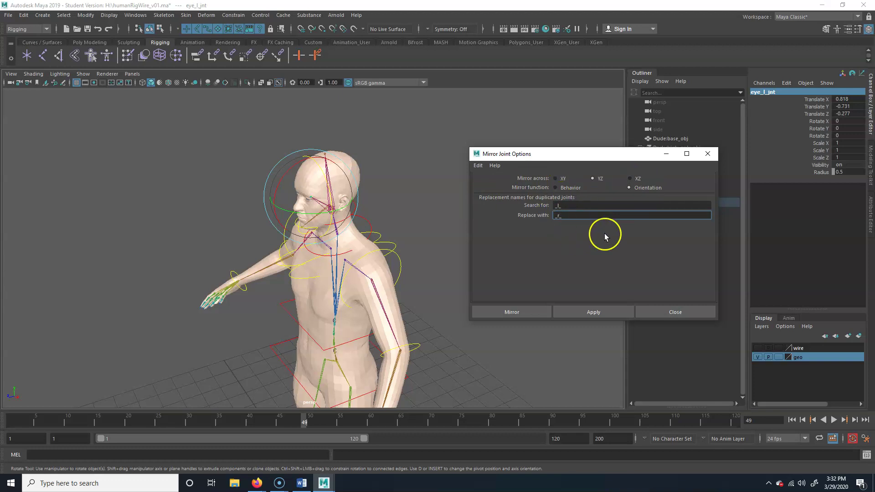
{"action": "left_click", "coordinate": [505, 312]}
Step: Examine the placement of the mirrored eye_r_jnt relative to the eyeballs and head joint from several angles
{"action": "left_click_drag", "start_coordinate": [432, 240], "coordinate": [392, 215], "text": "alt"}
{"action": "right_click_drag", "start_coordinate": [392, 215], "coordinate": [336, 217], "text": "alt"}
{"action": "middle_click_drag", "start_coordinate": [336, 218], "coordinate": [346, 275], "text": "alt"}
{"action": "left_click_drag", "start_coordinate": [346, 275], "coordinate": [329, 271], "text": "alt"}
{"action": "right_click_drag", "start_coordinate": [329, 271], "coordinate": [389, 263], "text": "alt"}
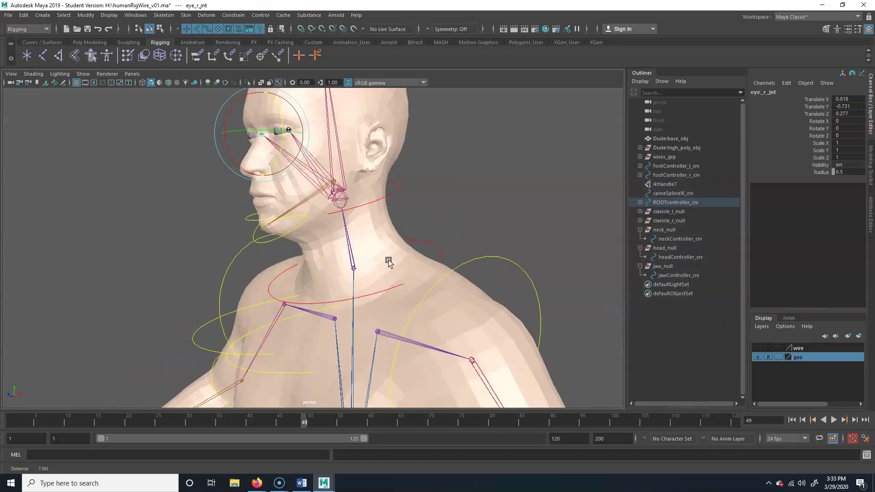
{"action": "middle_click_drag", "start_coordinate": [337, 260], "coordinate": [332, 322], "text": "alt"}
{"action": "right_click_drag", "start_coordinate": [332, 323], "coordinate": [348, 284], "text": "alt"}
{"action": "left_click_drag", "start_coordinate": [349, 284], "coordinate": [348, 314], "text": "alt"}
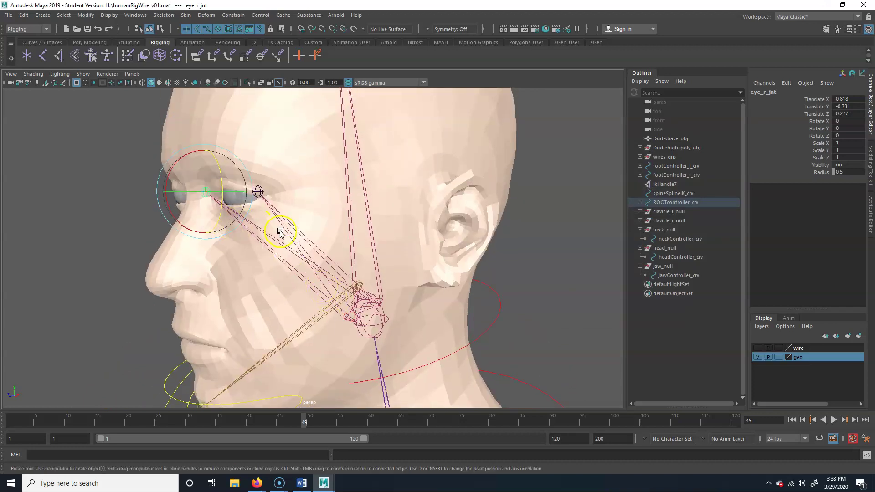
{"action": "left_click_drag", "start_coordinate": [270, 240], "coordinate": [283, 242], "text": "alt"}
{"action": "right_click_drag", "start_coordinate": [232, 261], "coordinate": [332, 254], "text": "alt"}
{"action": "left_click_drag", "start_coordinate": [332, 254], "coordinate": [269, 275], "text": "alt"}
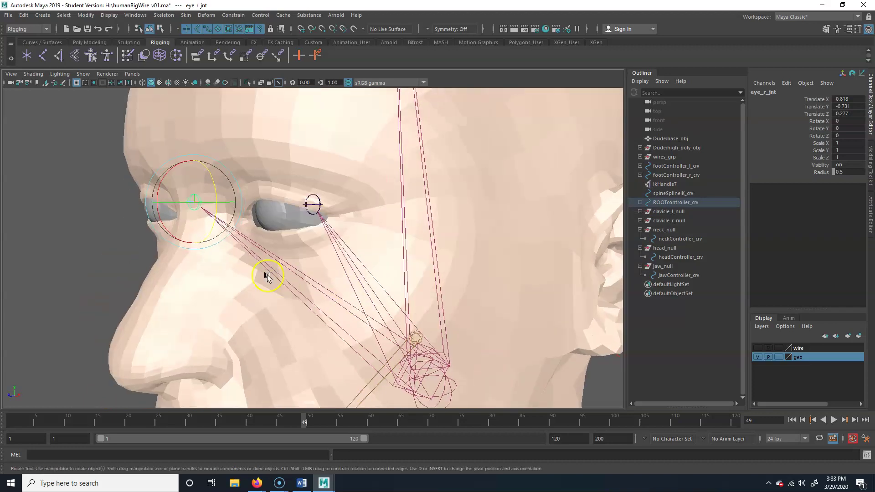
Step: Parent the character's left eyeball mesh pieces to eye_l_jnt, selecting them in wireframe without the body mesh
{"action": "left_click", "coordinate": [283, 217]}
{"action": "right_click_drag", "start_coordinate": [283, 218], "coordinate": [273, 245], "text": "alt"}
{"action": "middle_click_drag", "start_coordinate": [237, 236], "coordinate": [258, 257], "text": "alt"}
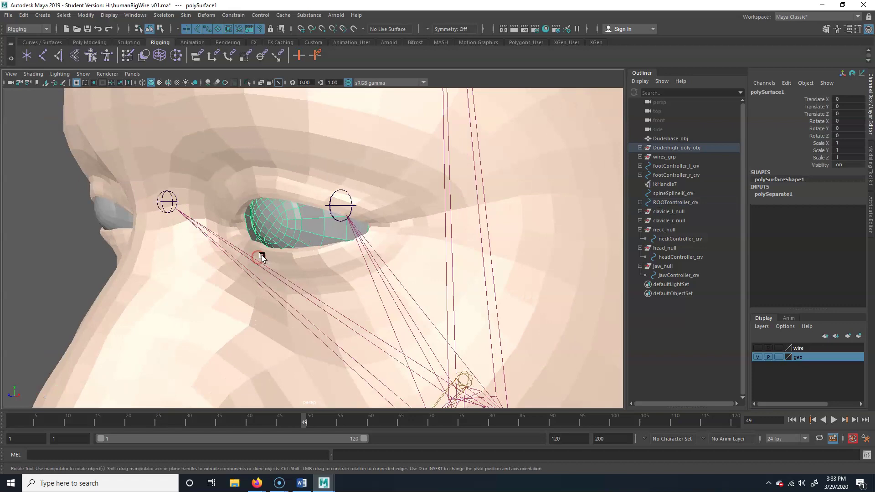
{"action": "key", "text": "4"}
{"action": "right_click_drag", "start_coordinate": [289, 220], "coordinate": [192, 271], "text": "alt"}
{"action": "left_click", "coordinate": [349, 246]}
{"action": "left_click_drag", "start_coordinate": [191, 272], "coordinate": [228, 269], "text": "alt"}
{"action": "right_click_drag", "start_coordinate": [228, 269], "coordinate": [274, 273], "text": "alt"}
{"action": "left_click_drag", "start_coordinate": [231, 144], "coordinate": [265, 174]}
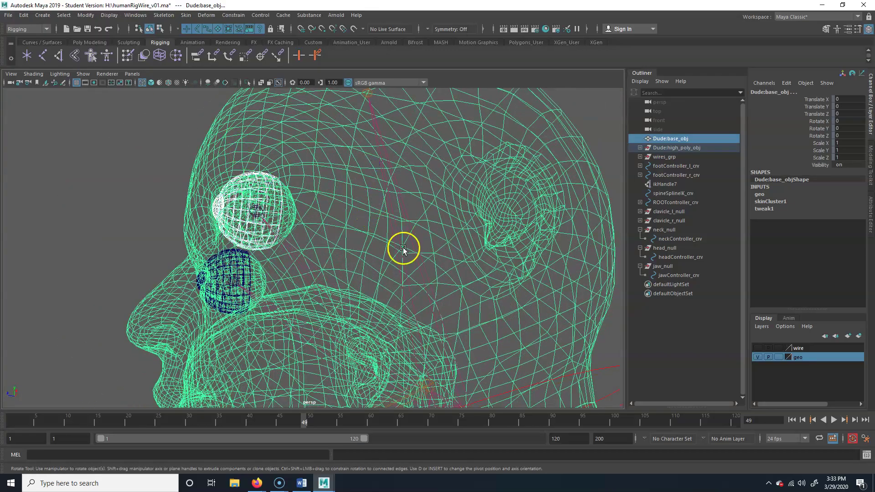
{"action": "left_click", "coordinate": [367, 144], "text": "shift"}
{"action": "left_click_drag", "start_coordinate": [367, 144], "coordinate": [300, 218], "text": "alt"}
{"action": "right_click_drag", "start_coordinate": [177, 237], "coordinate": [275, 226], "text": "alt"}
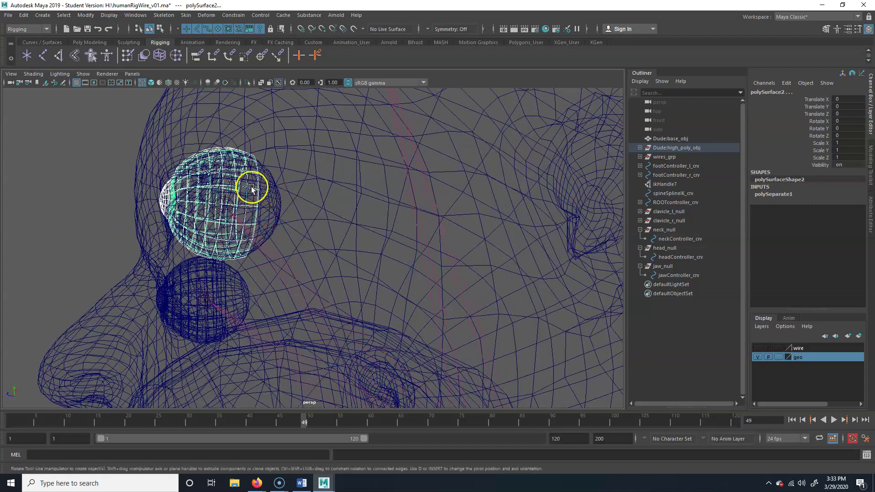
{"action": "left_click", "coordinate": [268, 148], "text": "shift"}
{"action": "left_click", "coordinate": [382, 137], "text": "shift"}
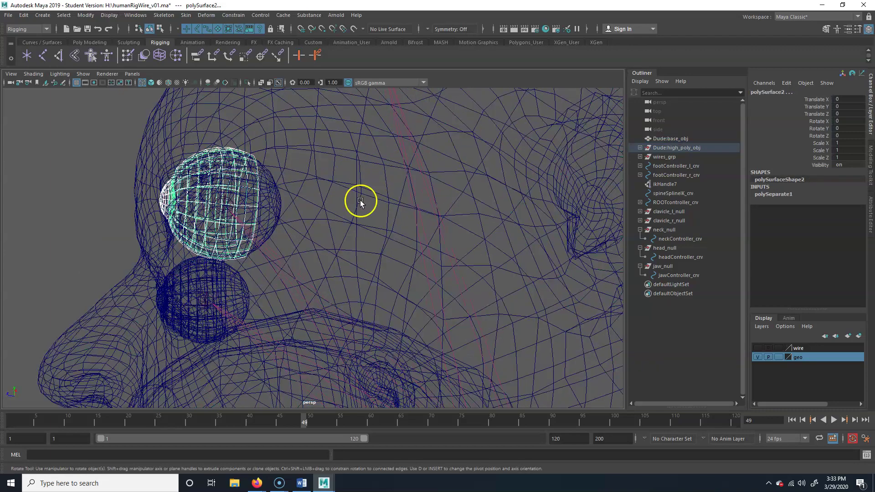
{"action": "left_click_drag", "start_coordinate": [287, 233], "coordinate": [347, 272], "text": "alt"}
{"action": "middle_click_drag", "start_coordinate": [352, 270], "coordinate": [346, 231], "text": "alt"}
{"action": "right_click_drag", "start_coordinate": [191, 258], "coordinate": [310, 258], "text": "alt"}
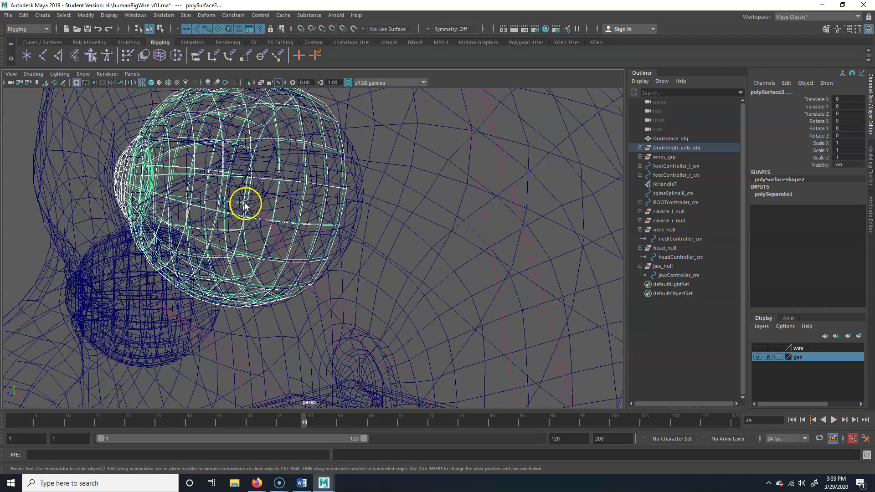
{"action": "left_click", "coordinate": [260, 199]}
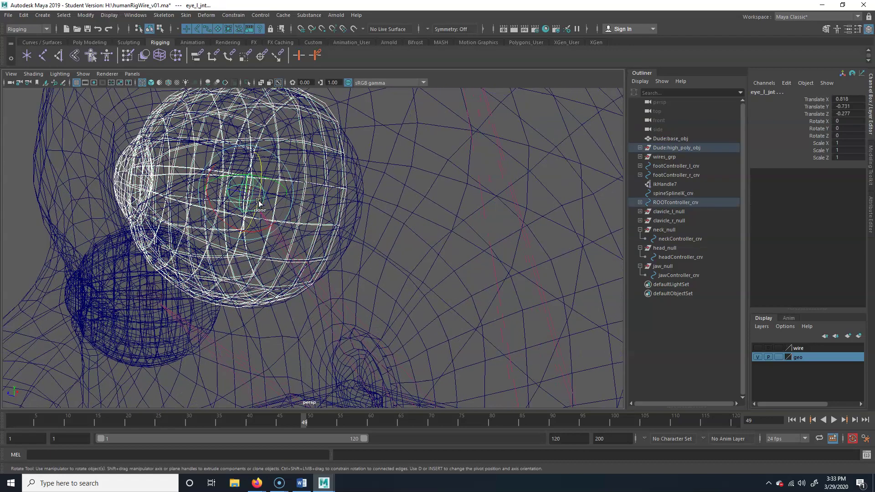
{"action": "left_click", "coordinate": [253, 201]}
Step: Rotate eye_l_jnt to test whether the eyeball follows, undo the rotation and return to shaded display
{"action": "mouse_move", "coordinate": [241, 178]}
{"action": "left_mouse_down"}
{"action": "mouse_move", "coordinate": [229, 173]}
{"action": "mouse_move", "coordinate": [279, 184]}
{"action": "mouse_move", "coordinate": [248, 185]}
{"action": "mouse_move", "coordinate": [259, 187]}
{"action": "mouse_move", "coordinate": [229, 175]}
{"action": "left_mouse_up"}
{"action": "key", "text": "ctrl+z"}
{"action": "key", "text": "5"}
{"action": "key", "text": "ctrl+z"}
Step: Parent the character's right eyeball mesh pieces to eye_r_jnt, leaving the body mesh out of the selection
{"action": "middle_click_drag", "start_coordinate": [208, 265], "coordinate": [314, 217], "text": "alt"}
{"action": "left_click_drag", "start_coordinate": [214, 231], "coordinate": [262, 227], "text": "alt"}
{"action": "right_click_drag", "start_coordinate": [164, 235], "coordinate": [255, 244], "text": "alt"}
{"action": "middle_click_drag", "start_coordinate": [356, 235], "coordinate": [241, 262], "text": "alt"}
{"action": "left_click_drag", "start_coordinate": [218, 150], "coordinate": [277, 265]}
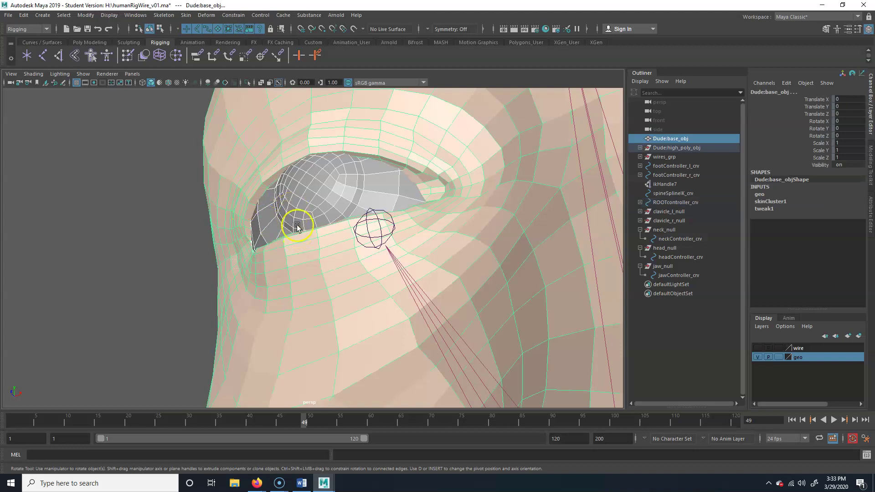
{"action": "key", "text": "4"}
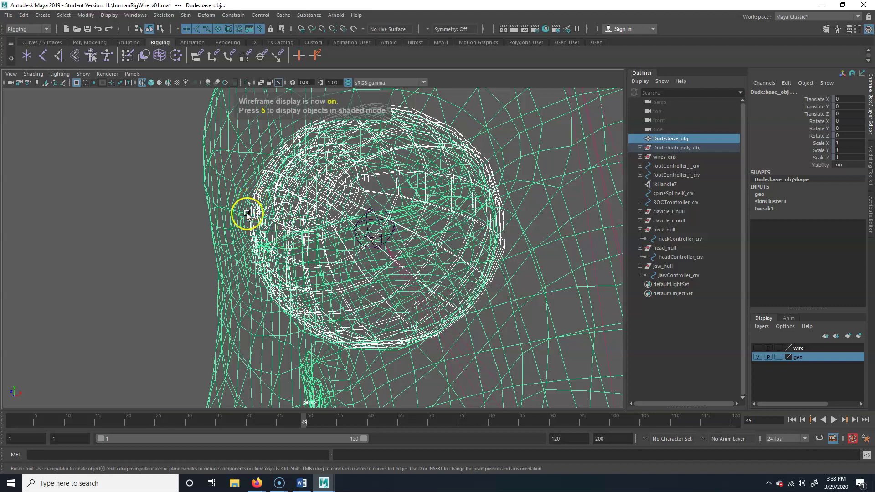
{"action": "key", "text": "5"}
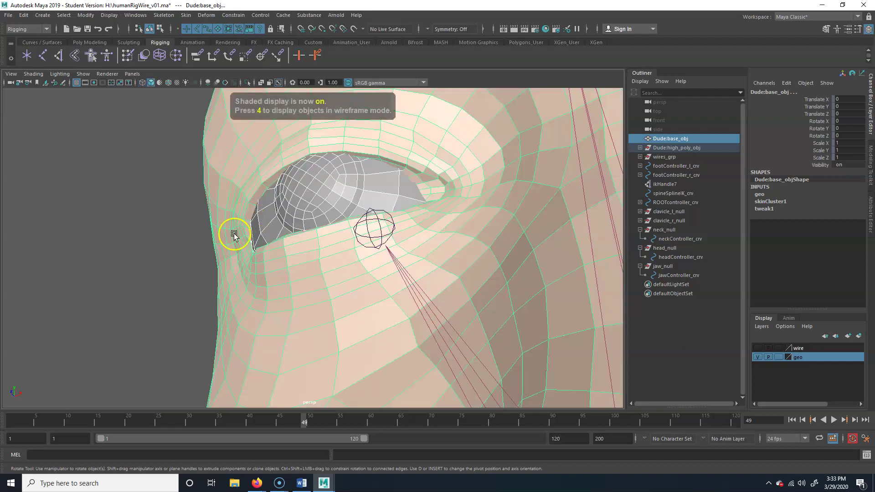
{"action": "left_click", "coordinate": [207, 123]}
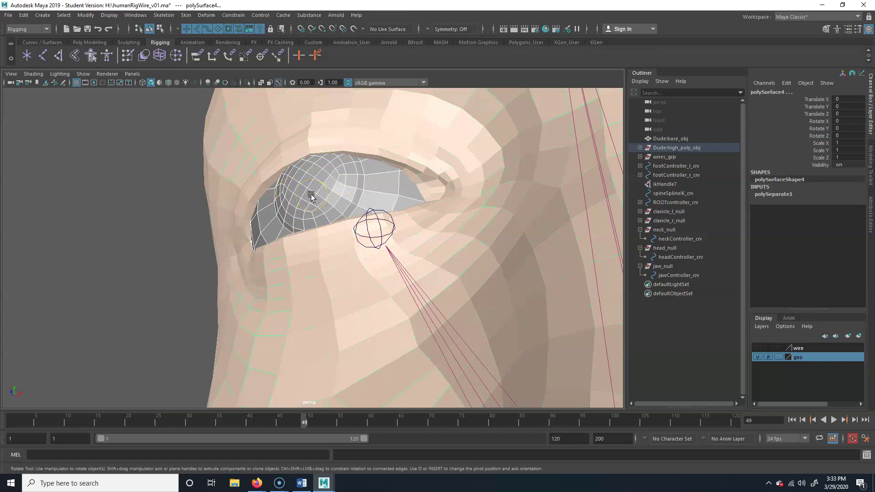
{"action": "left_click", "coordinate": [378, 224]}
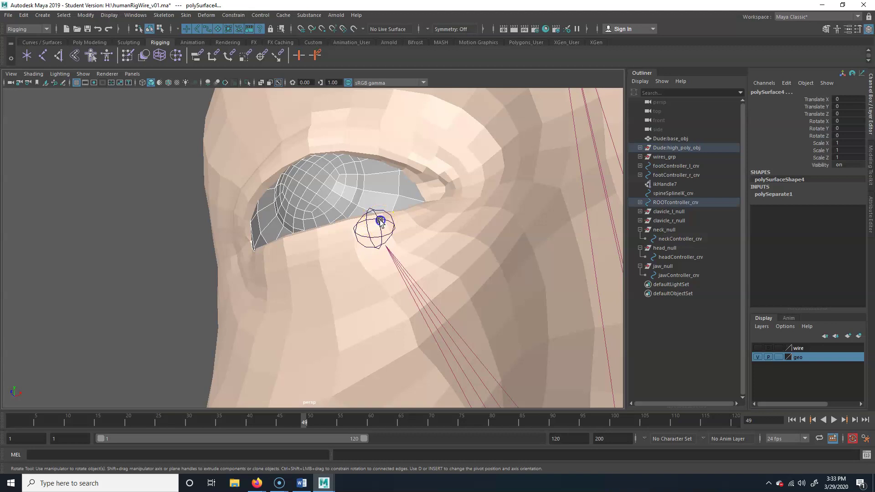
{"action": "key", "text": "p"}
Step: Rotate eye_r_jnt to test whether the right eyeball follows, and undo the rotation
{"action": "left_click", "coordinate": [378, 221]}
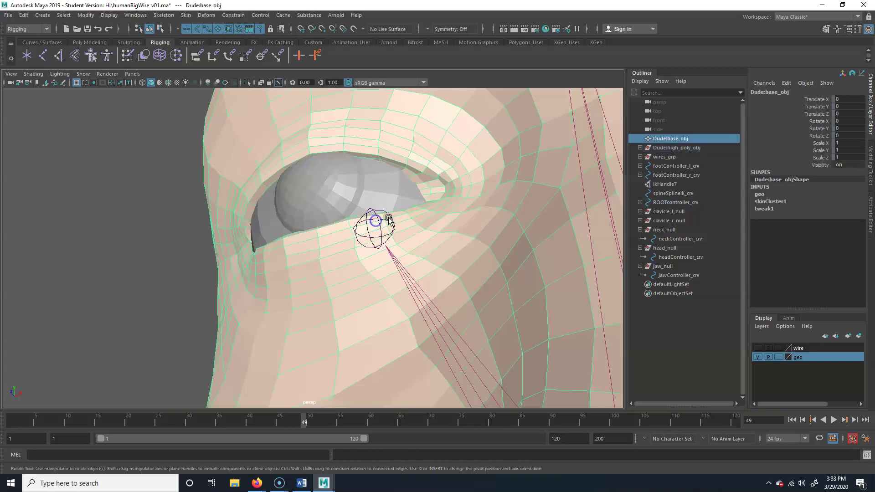
{"action": "left_click", "coordinate": [376, 214]}
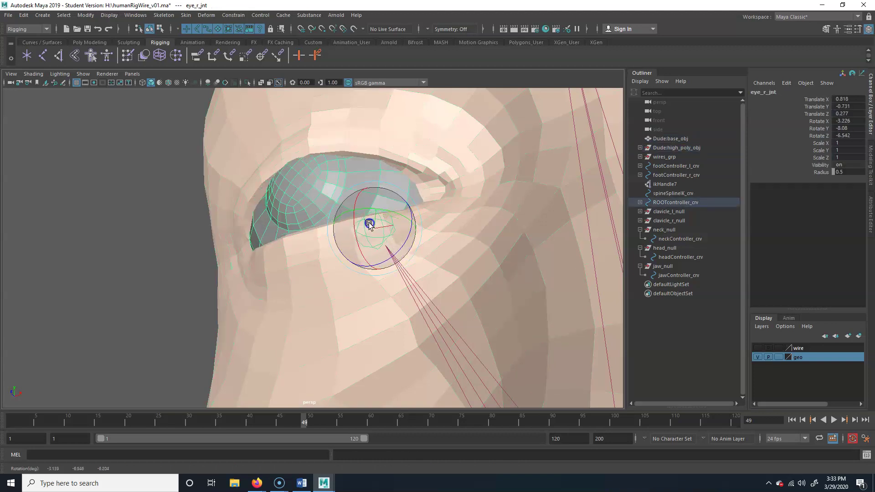
{"action": "scroll", "coordinate": [261, 264], "scroll_direction": "down", "scroll_amount": 3}
{"action": "scroll", "coordinate": [261, 264], "scroll_direction": "down", "scroll_amount": 5}
{"action": "left_click_drag", "start_coordinate": [292, 232], "coordinate": [244, 248], "text": "alt"}
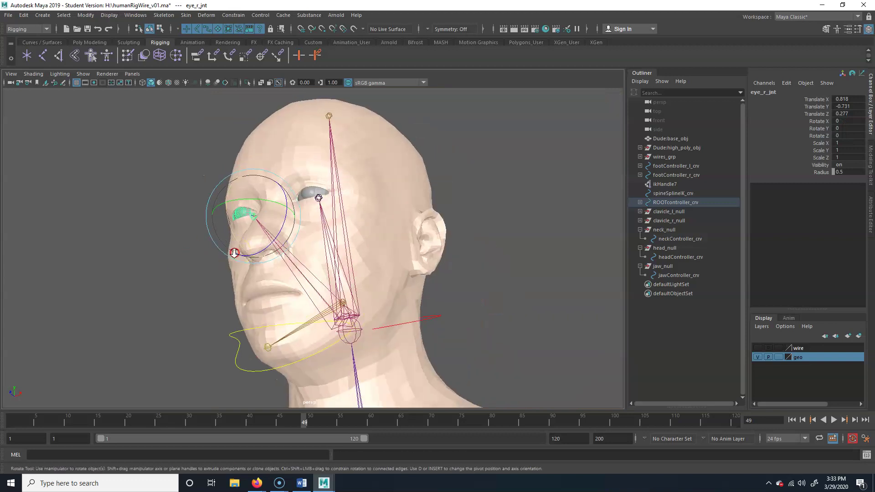
{"action": "scroll", "coordinate": [274, 219], "scroll_direction": "up", "scroll_amount": 3}
Step: Test-rotate eye_l_jnt to see the left eyeball move in its socket, and undo the rotations
{"action": "left_click", "coordinate": [323, 166]}
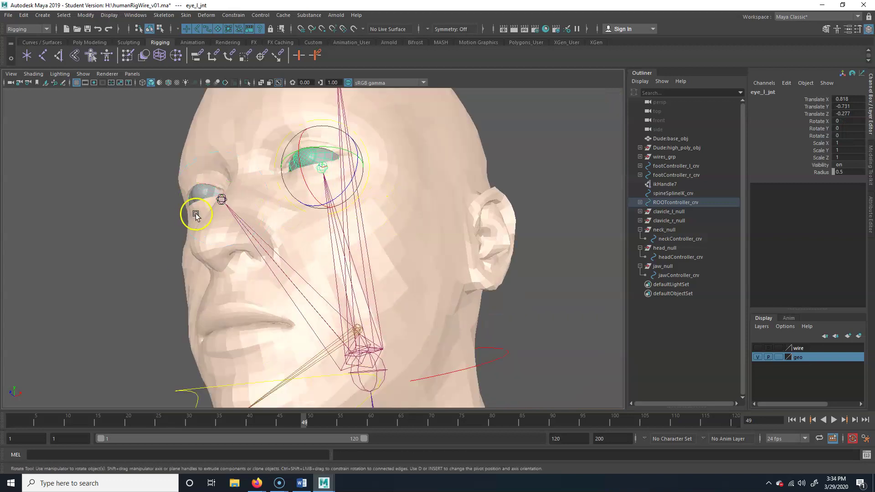
{"action": "scroll", "coordinate": [101, 322], "scroll_direction": "down", "scroll_amount": 5}
{"action": "scroll", "coordinate": [222, 154], "scroll_direction": "up", "scroll_amount": 4}
{"action": "middle_click_drag", "start_coordinate": [296, 189], "coordinate": [326, 338], "text": "alt"}
{"action": "right_click_drag", "start_coordinate": [325, 338], "coordinate": [397, 299], "text": "alt"}
{"action": "middle_click_drag", "start_coordinate": [342, 225], "coordinate": [347, 291], "text": "alt"}
{"action": "mouse_move", "coordinate": [296, 223]}
{"action": "left_mouse_down"}
{"action": "mouse_move", "coordinate": [286, 201]}
{"action": "mouse_move", "coordinate": [301, 223]}
{"action": "left_mouse_up"}
{"action": "key", "text": "ctrl+z"}
{"action": "key", "text": "ctrl+z"}
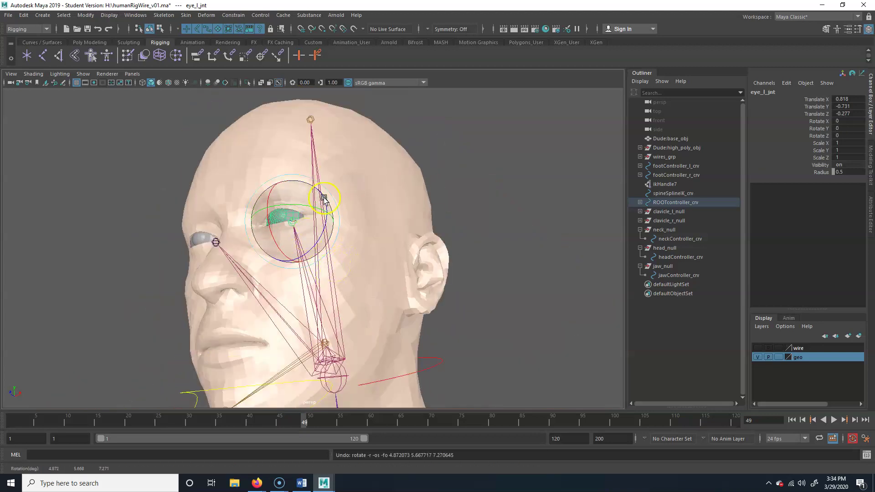
Step: Rotate headController_crv to test whether both eyes follow the head, undo the rotation and clear the selection
{"action": "right_click_drag", "start_coordinate": [275, 335], "coordinate": [323, 270], "text": "alt"}
{"action": "right_click_drag", "start_coordinate": [388, 304], "coordinate": [109, 297], "text": "alt"}
{"action": "left_click_drag", "start_coordinate": [156, 297], "coordinate": [160, 309], "text": "alt"}
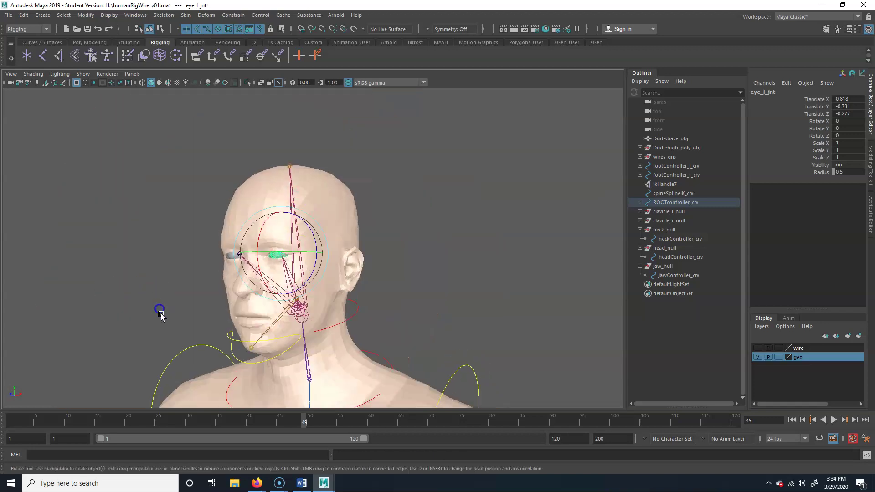
{"action": "right_click_drag", "start_coordinate": [149, 321], "coordinate": [293, 299], "text": "alt"}
{"action": "left_click_drag", "start_coordinate": [293, 299], "coordinate": [319, 283], "text": "alt"}
{"action": "left_click", "coordinate": [373, 297]}
{"action": "left_click", "coordinate": [396, 344]}
{"action": "key", "text": "ctrl+z"}
{"action": "right_click_drag", "start_coordinate": [319, 247], "coordinate": [177, 261], "text": "alt"}
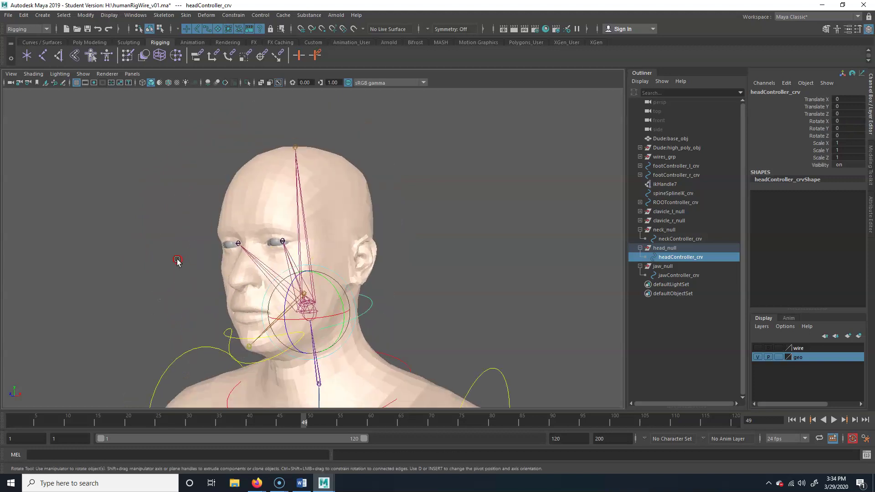
{"action": "middle_click_drag", "start_coordinate": [273, 310], "coordinate": [277, 230], "text": "alt"}
{"action": "left_click_drag", "start_coordinate": [277, 230], "coordinate": [289, 230], "text": "alt"}
{"action": "left_click_drag", "start_coordinate": [413, 242], "coordinate": [440, 244], "text": "alt"}
{"action": "left_click", "coordinate": [451, 226]}
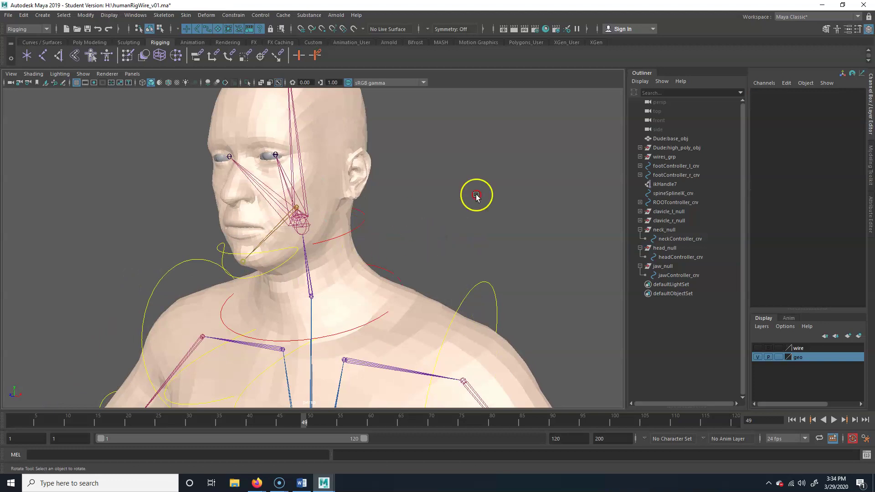
Step: Rotate eye_l_jnt to demonstrate turning a single eye, undo the rotation and deselect the joint
{"action": "right_click_drag", "start_coordinate": [476, 196], "coordinate": [306, 217], "text": "alt"}
{"action": "middle_click_drag", "start_coordinate": [305, 217], "coordinate": [322, 200], "text": "alt"}
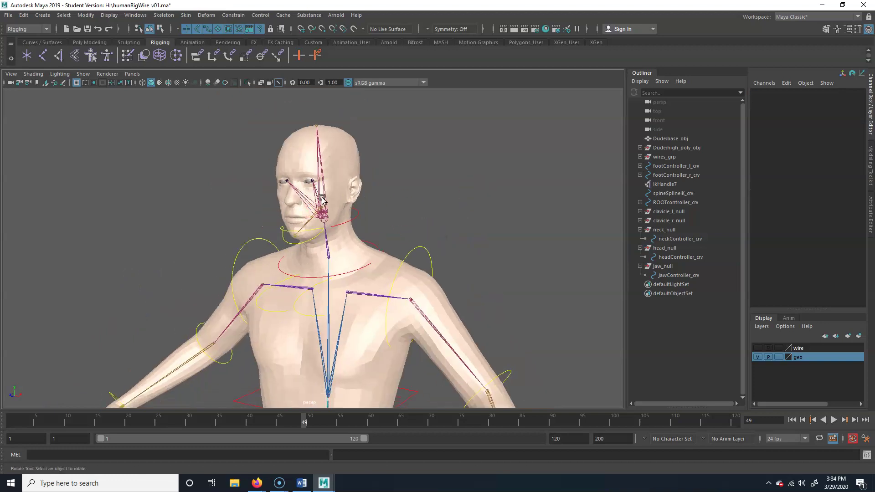
{"action": "left_click", "coordinate": [304, 160]}
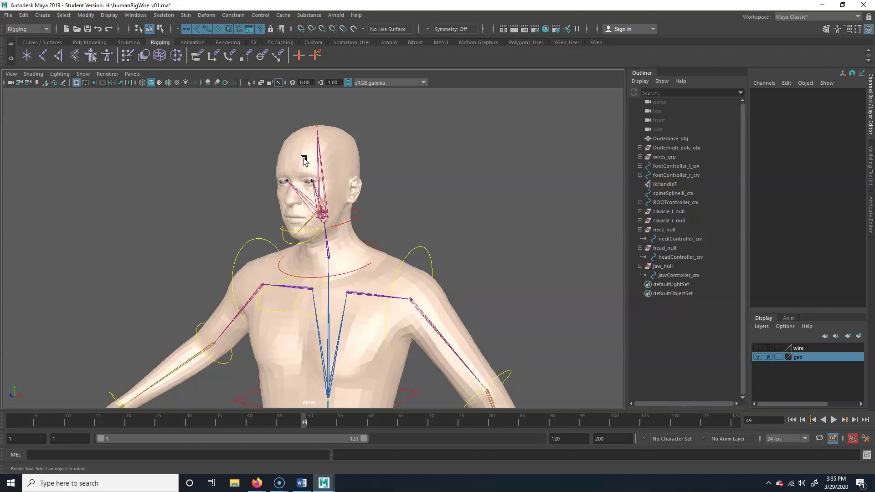
{"action": "left_click", "coordinate": [311, 182]}
{"action": "left_click_drag", "start_coordinate": [282, 196], "coordinate": [307, 198]}
{"action": "key", "text": "ctrl+z"}
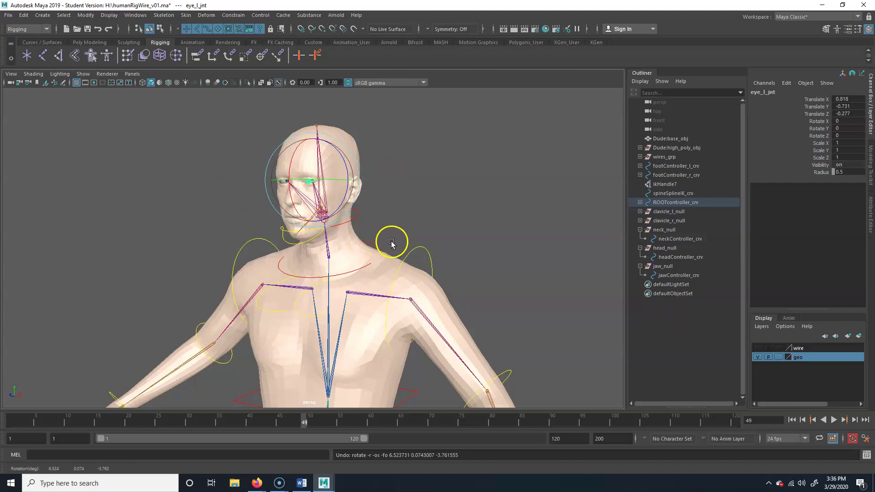
{"action": "left_click", "coordinate": [421, 192]}
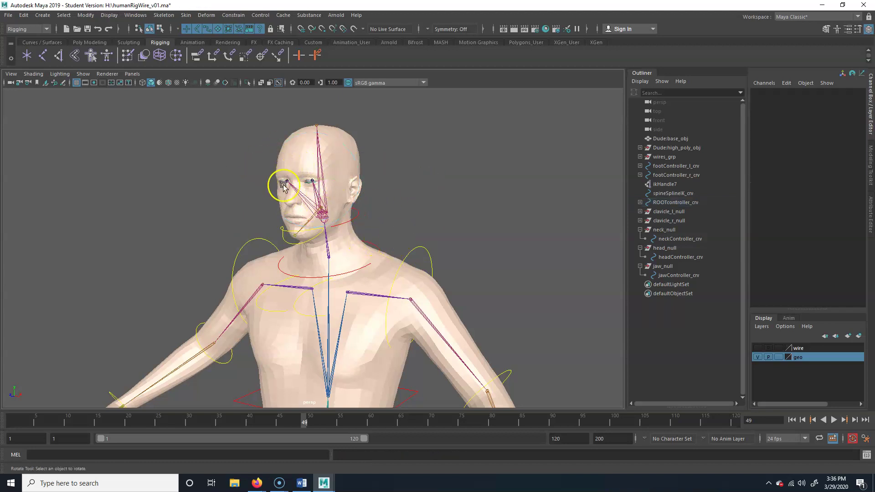
Step: Create a NURBS circle at the origin and move it in front of the feet to Translate Z 9.87
{"action": "right_click_drag", "start_coordinate": [214, 250], "coordinate": [388, 248], "text": "alt"}
{"action": "left_click", "coordinate": [42, 16]}
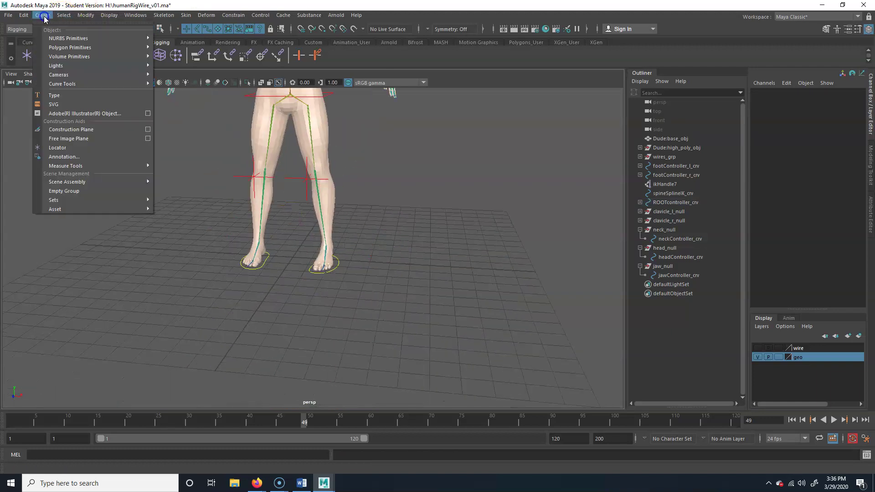
{"action": "mouse_move", "coordinate": [73, 39]}
{"action": "left_click", "coordinate": [196, 94]}
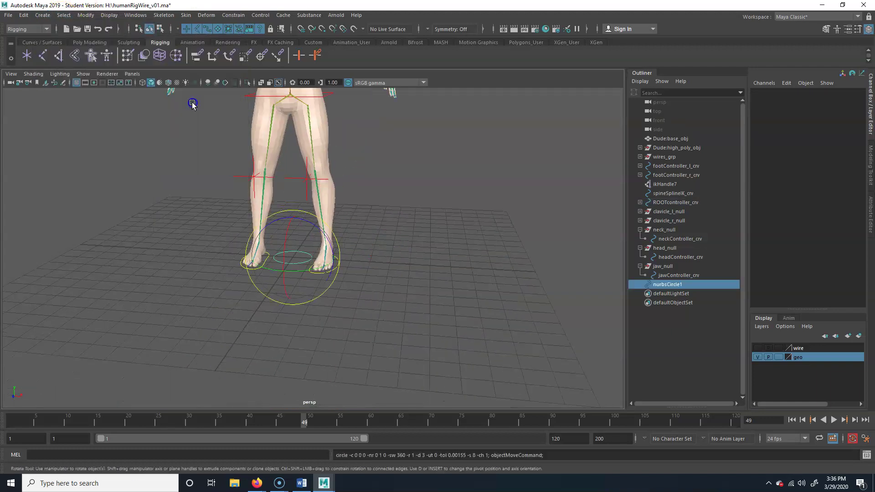
{"action": "left_click_drag", "start_coordinate": [337, 305], "coordinate": [121, 240], "text": "alt"}
{"action": "middle_click_drag", "start_coordinate": [152, 255], "coordinate": [266, 251], "text": "alt"}
{"action": "right_click_drag", "start_coordinate": [266, 251], "coordinate": [367, 242], "text": "alt"}
{"action": "left_click_drag", "start_coordinate": [326, 291], "coordinate": [337, 276], "text": "alt"}
Step: Rename the new NURBS circle as eyeController_crv
{"action": "double_click", "coordinate": [770, 92]}
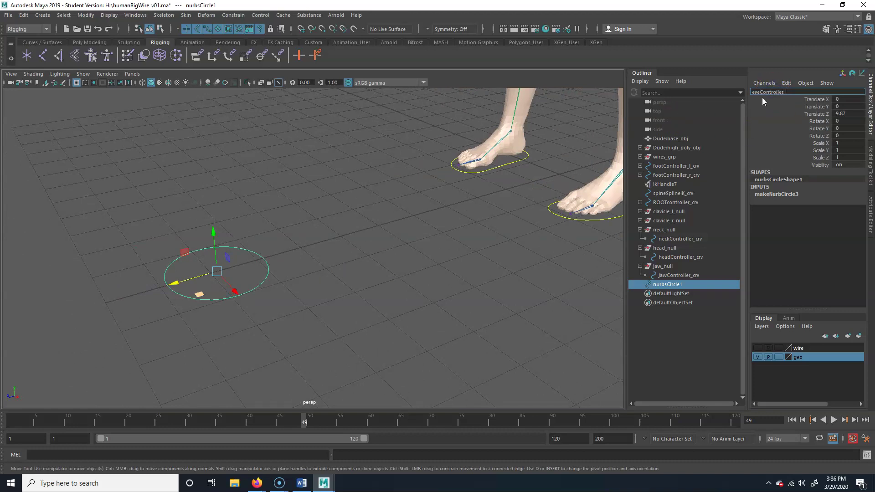
{"action": "type", "text": "eyeController_crv"}
{"action": "key", "text": "Return"}
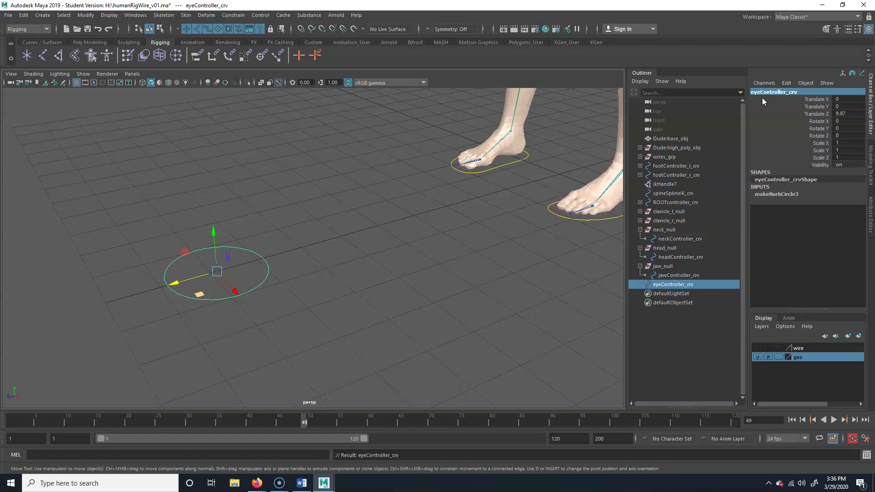
Step: Enable drawing overrides on eyeController_crvShape and set its index color to yellow
{"action": "middle_click_drag", "start_coordinate": [269, 298], "coordinate": [299, 295], "text": "alt"}
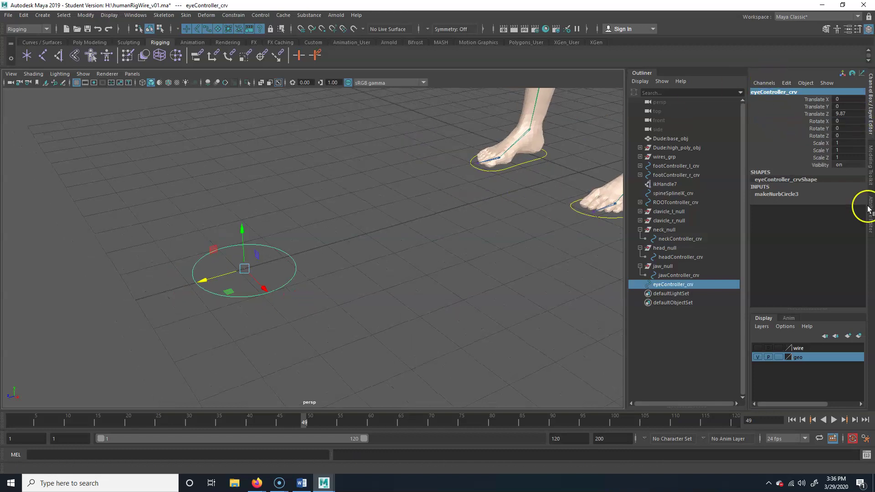
{"action": "left_click", "coordinate": [867, 210]}
{"action": "left_click", "coordinate": [736, 223]}
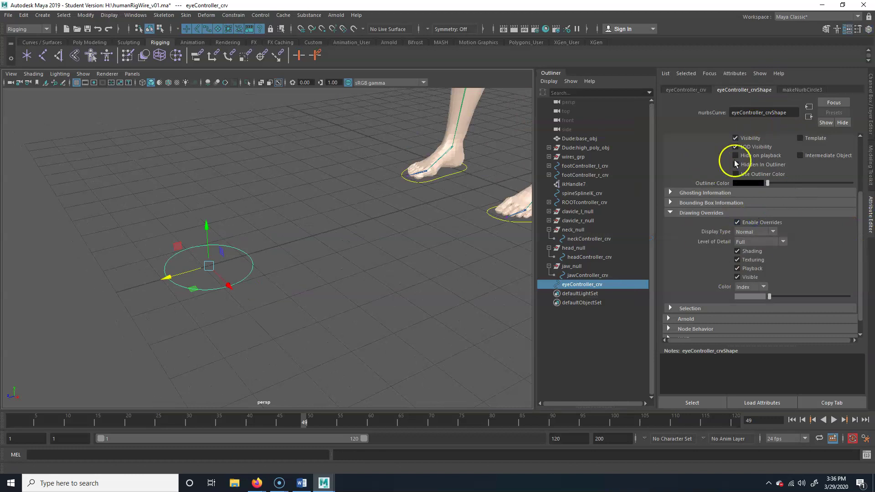
{"action": "left_click_drag", "start_coordinate": [772, 297], "coordinate": [803, 300]}
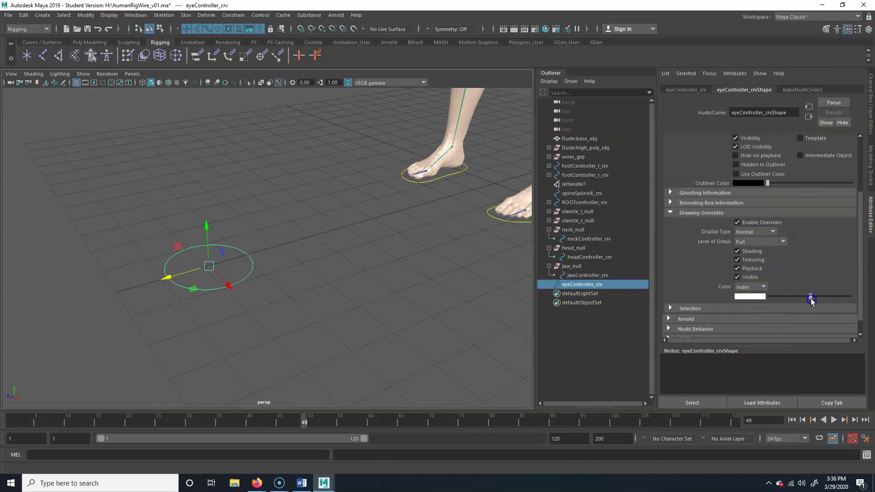
{"action": "left_click", "coordinate": [256, 314]}
Step: Rotate eyeController_crv 90 degrees in X so the circle stands upright facing the front
{"action": "mouse_move", "coordinate": [290, 283]}
{"action": "left_mouse_down", "text": "alt"}
{"action": "mouse_move", "coordinate": [304, 292]}
{"action": "mouse_move", "coordinate": [281, 294]}
{"action": "left_mouse_up", "text": "alt"}
{"action": "left_click", "coordinate": [284, 282]}
{"action": "key", "text": "e"}
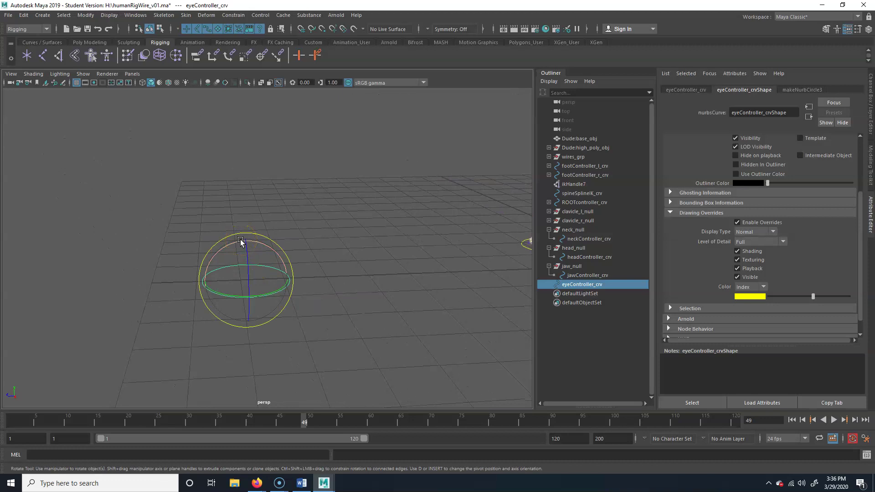
{"action": "left_click_drag", "start_coordinate": [241, 240], "coordinate": [190, 268]}
{"action": "left_click_drag", "start_coordinate": [269, 293], "coordinate": [334, 269], "text": "alt"}
{"action": "left_click", "coordinate": [304, 329]}
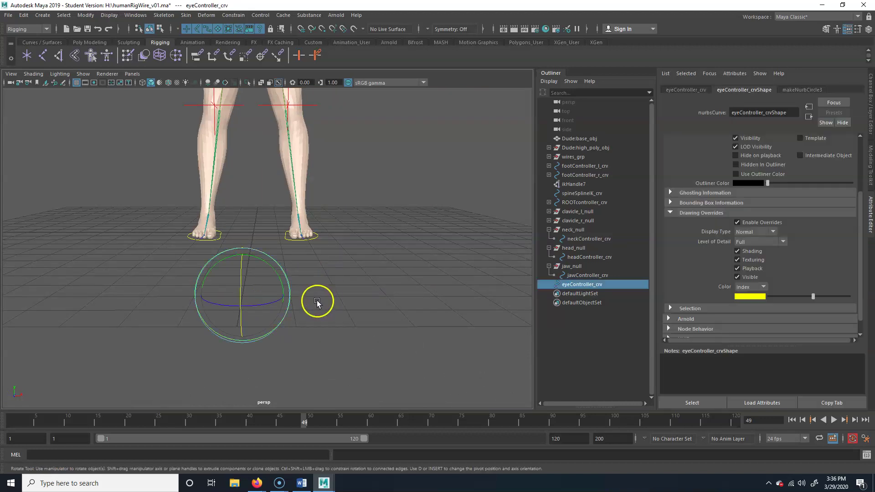
{"action": "left_click", "coordinate": [294, 313]}
{"action": "left_click_drag", "start_coordinate": [293, 313], "coordinate": [338, 259], "text": "alt"}
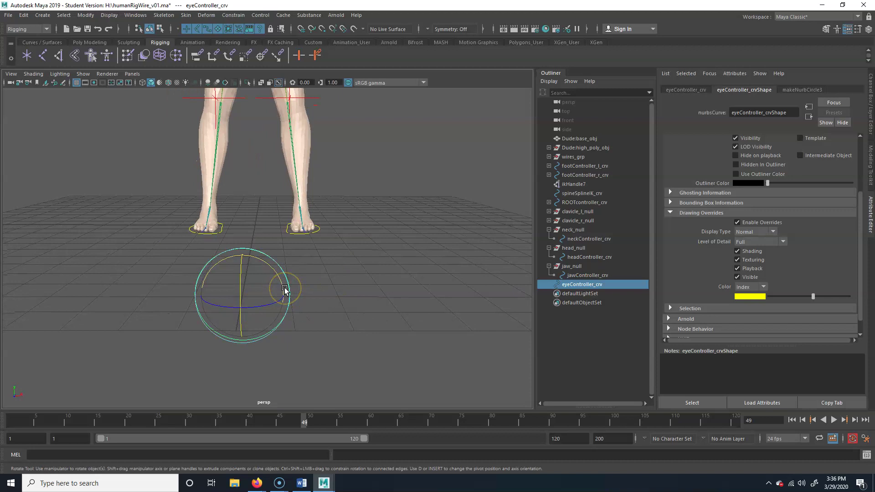
Step: Duplicate eyeController_crv, shrink the copy to a uniform scale of about 0.286 and offset it to Translate X 0.44
{"action": "key", "text": "ctrl+d"}
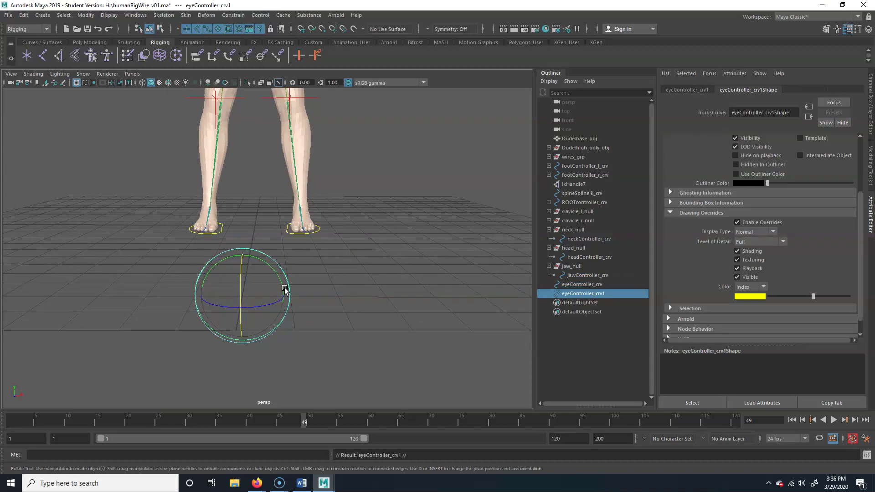
{"action": "key", "text": "r"}
{"action": "left_click_drag", "start_coordinate": [243, 297], "coordinate": [193, 298]}
{"action": "key", "text": "w"}
{"action": "left_click_drag", "start_coordinate": [293, 295], "coordinate": [311, 296]}
Step: Set the small duplicate circle's override color to red and rename it eyeController_l_crv
{"action": "left_click_drag", "start_coordinate": [813, 297], "coordinate": [801, 297]}
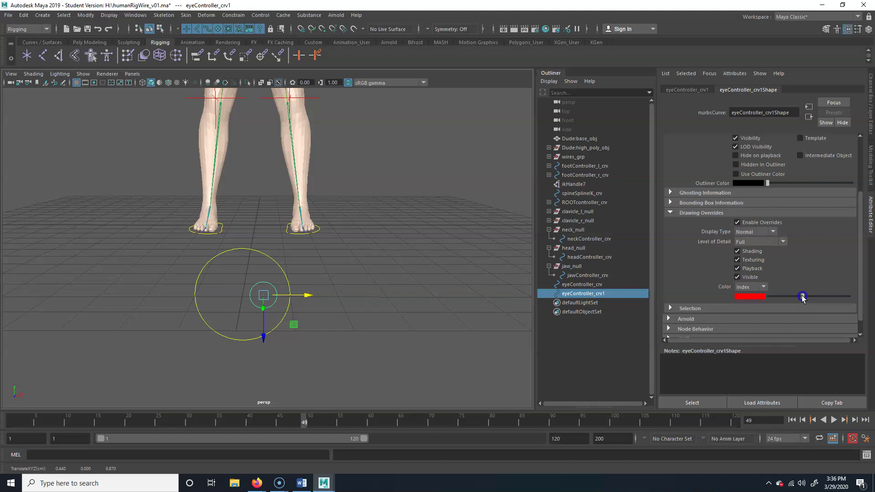
{"action": "left_click", "coordinate": [871, 84]}
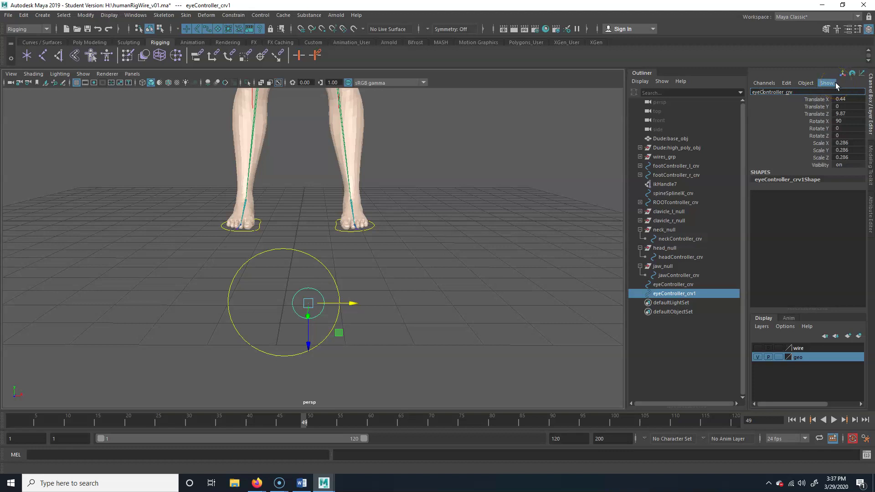
{"action": "type", "text": "l_"}
{"action": "key", "text": "Return"}
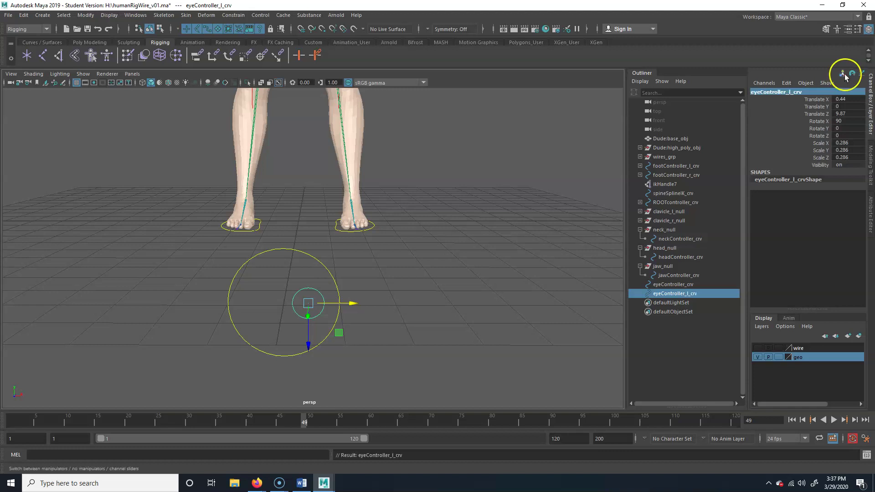
Step: Raise eyeController_crv and eyeController_l_crv together to head height, about Translate Y 14.325, in the front view
{"action": "left_click", "coordinate": [314, 351]}
{"action": "left_click_drag", "start_coordinate": [243, 395], "coordinate": [376, 307]}
{"action": "scroll", "coordinate": [338, 327], "scroll_direction": "down", "scroll_amount": 3}
{"action": "key", "text": "space"}
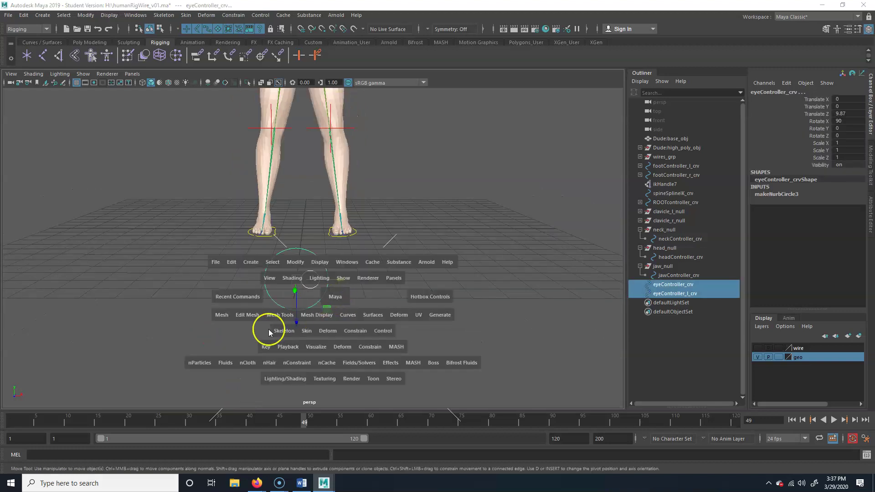
{"action": "key", "text": "space"}
{"action": "right_click_drag", "start_coordinate": [366, 253], "coordinate": [296, 353], "text": "alt"}
{"action": "left_click_drag", "start_coordinate": [290, 384], "coordinate": [269, 237]}
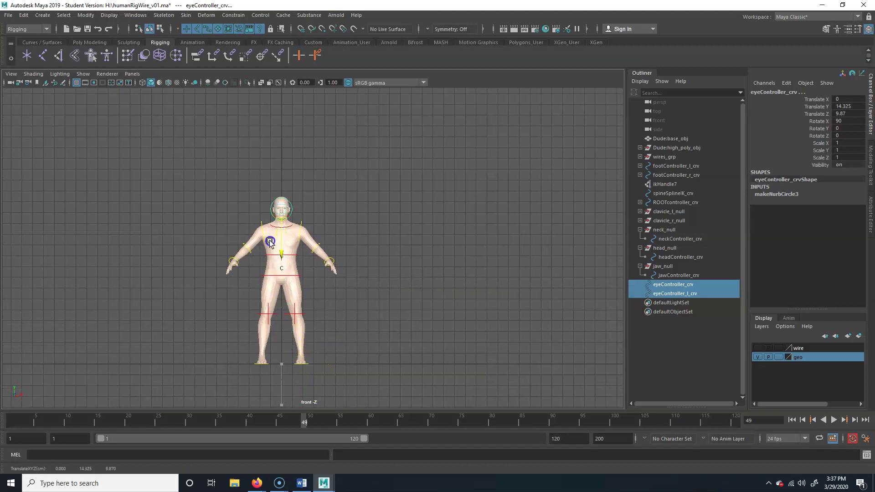
Step: Fit eyeController_crv around both eyes as a flat ellipse with Scale X and Y 0.504, Scale Z 0.207 and Translate Y 14.401
{"action": "key", "text": "f"}
{"action": "left_click", "coordinate": [517, 202]}
{"action": "left_click_drag", "start_coordinate": [429, 179], "coordinate": [464, 162]}
{"action": "key", "text": "r"}
{"action": "left_click_drag", "start_coordinate": [306, 264], "coordinate": [212, 256]}
{"action": "key", "text": "w"}
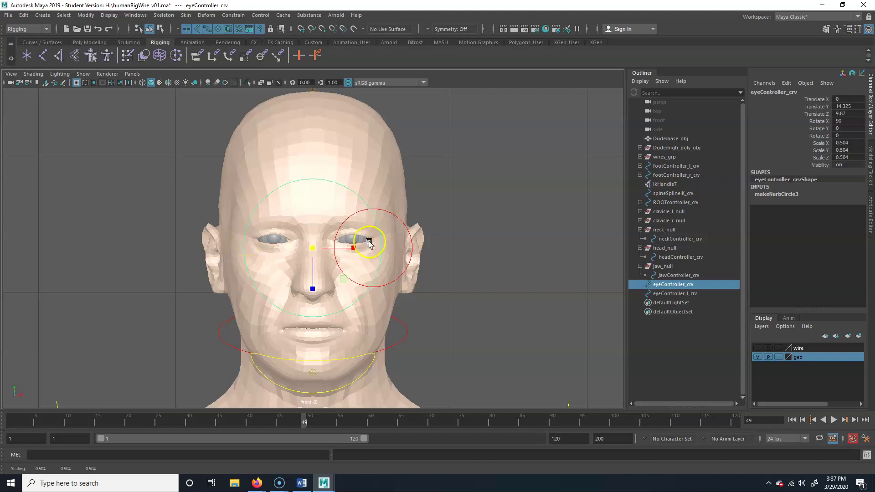
{"action": "left_click_drag", "start_coordinate": [315, 297], "coordinate": [312, 256]}
{"action": "key", "text": "r"}
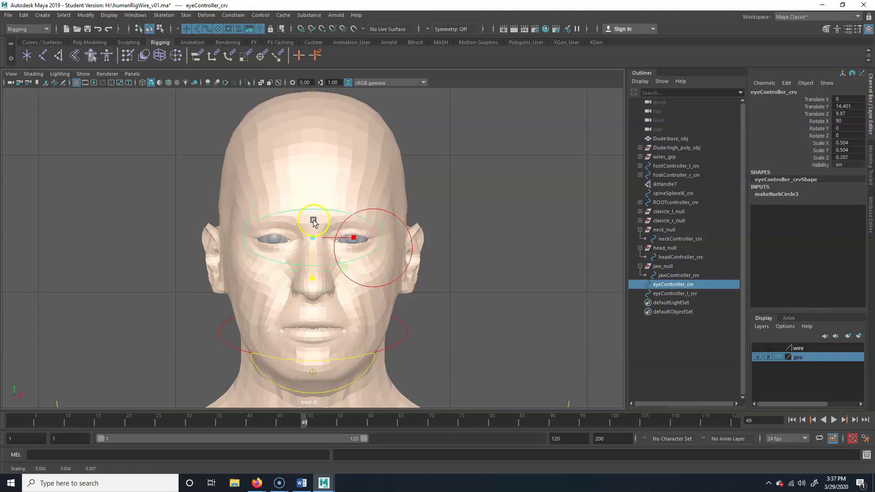
Step: Hide the geo layer to switch eyeController_crv to control vertex editing, and show the layer again
{"action": "right_click", "coordinate": [321, 211]}
{"action": "left_click", "coordinate": [321, 207]}
{"action": "right_click", "coordinate": [318, 208]}
{"action": "left_click", "coordinate": [318, 209]}
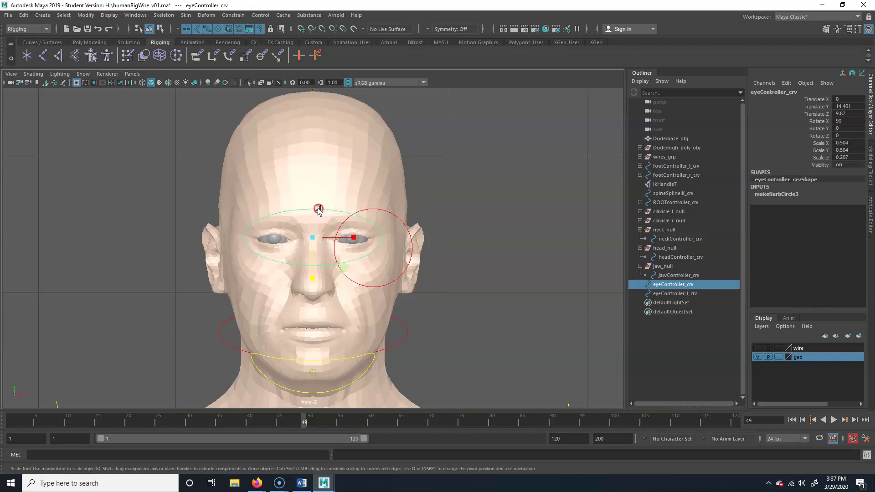
{"action": "left_click", "coordinate": [758, 357]}
{"action": "right_click", "coordinate": [319, 206]}
{"action": "left_click", "coordinate": [667, 319]}
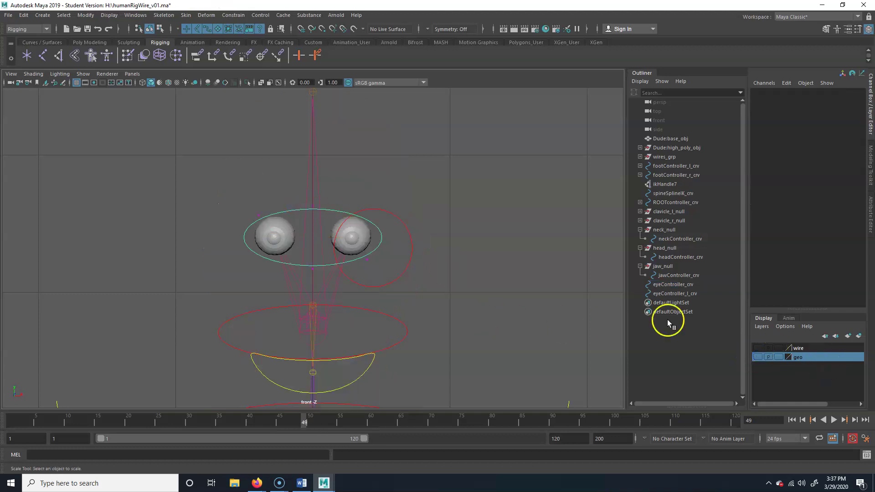
{"action": "left_click", "coordinate": [757, 357]}
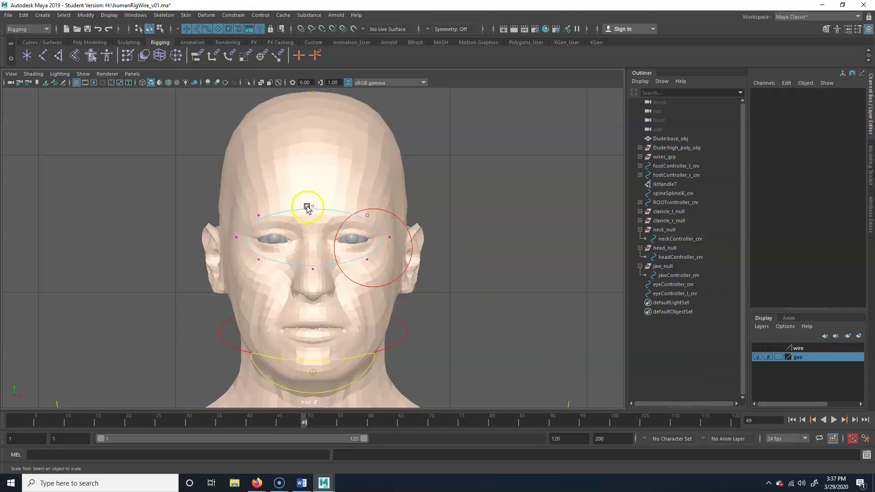
Step: Lower the top middle control vertex and raise the bottom middle one to pinch the curve between the eyes
{"action": "left_click_drag", "start_coordinate": [306, 201], "coordinate": [328, 215]}
{"action": "key", "text": "w"}
{"action": "left_click_drag", "start_coordinate": [315, 254], "coordinate": [313, 281]}
{"action": "key", "text": "Right"}
{"action": "left_click", "coordinate": [315, 270]}
{"action": "left_click_drag", "start_coordinate": [314, 312], "coordinate": [312, 296]}
Step: Select the four corner control vertices of eyeController_crv and scale them taller vertically and slightly narrower horizontally
{"action": "left_click", "coordinate": [259, 257]}
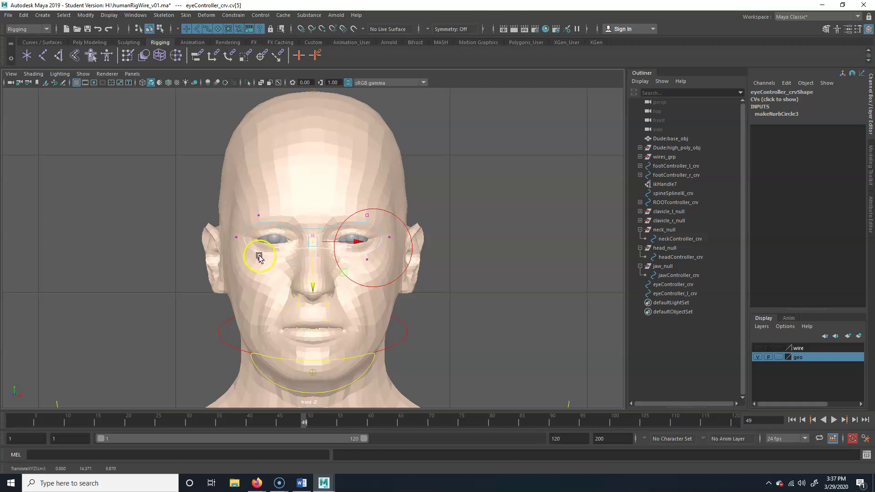
{"action": "left_click", "coordinate": [257, 215]}
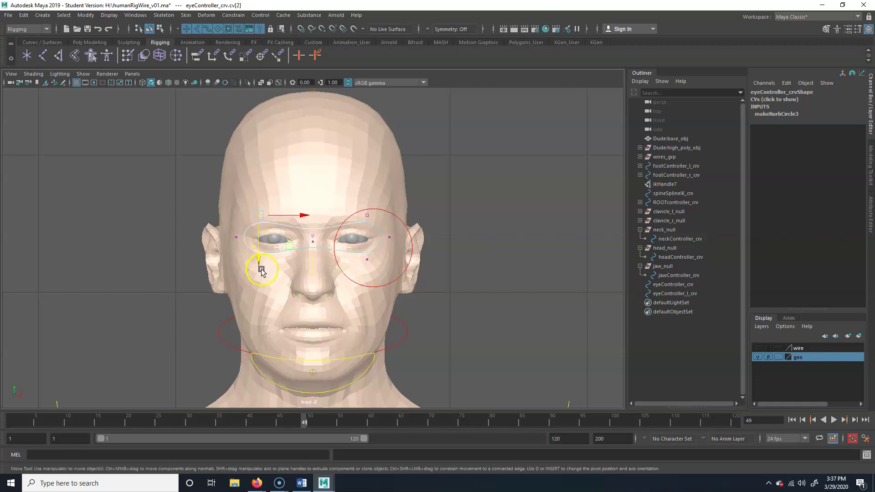
{"action": "key", "text": "q"}
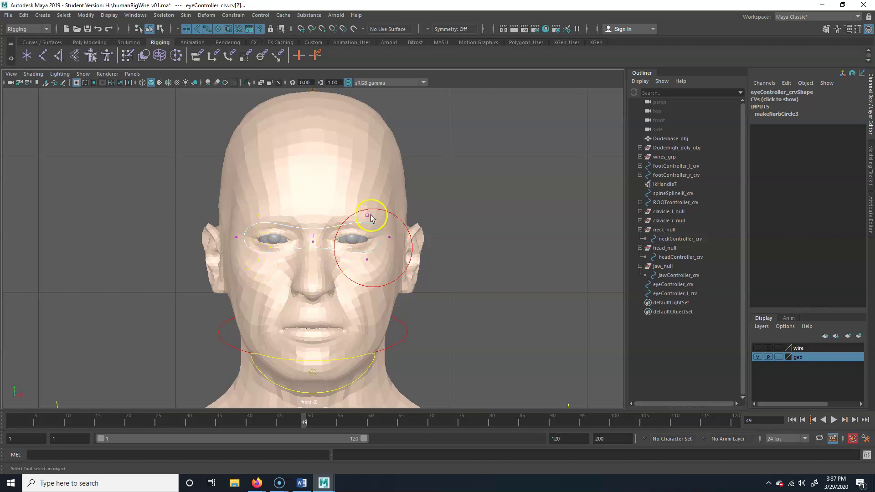
{"action": "left_click", "coordinate": [373, 258]}
{"action": "key", "text": "ctrl+z"}
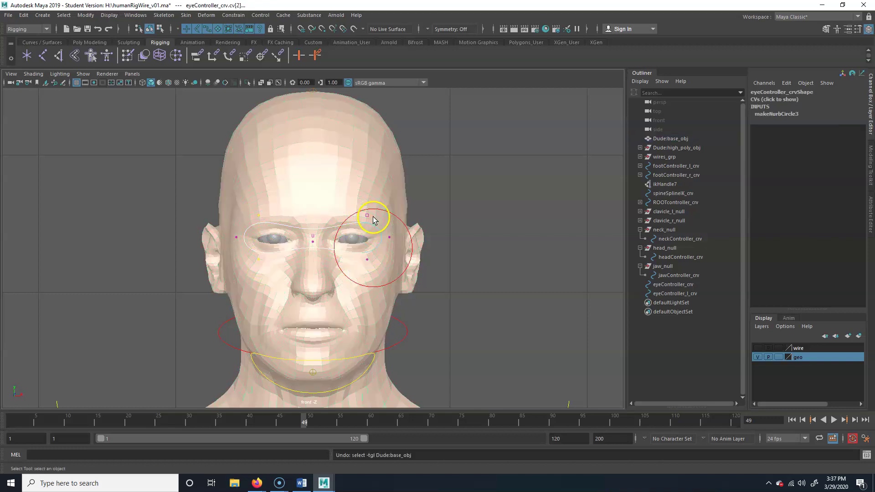
{"action": "left_click", "coordinate": [365, 253]}
{"action": "key", "text": "r"}
{"action": "left_click_drag", "start_coordinate": [314, 281], "coordinate": [312, 306]}
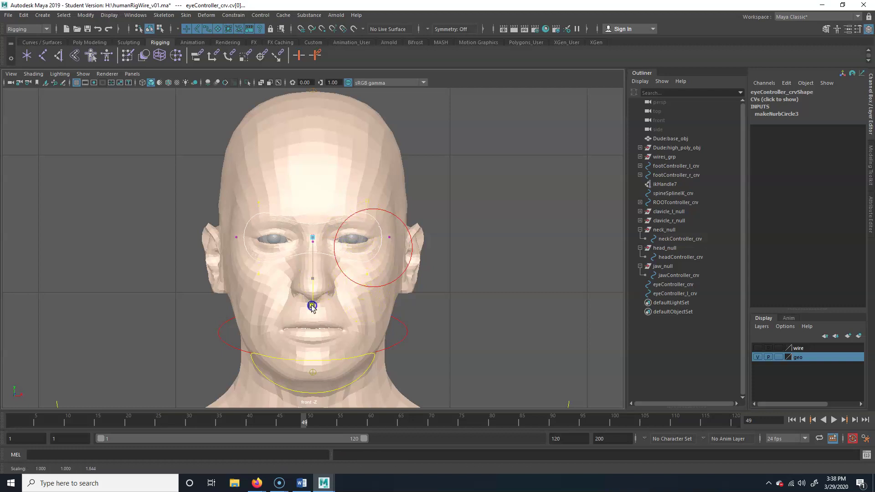
{"action": "key", "text": "w"}
{"action": "key", "text": "r"}
{"action": "left_click_drag", "start_coordinate": [358, 238], "coordinate": [338, 238]}
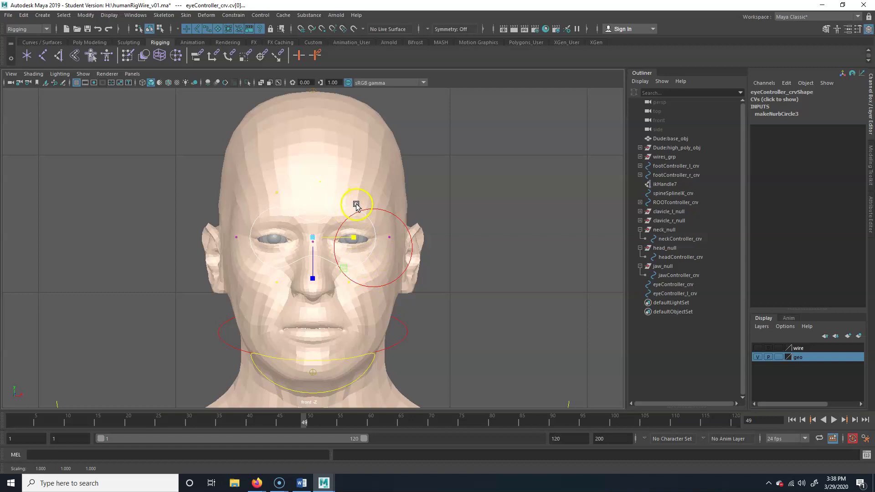
Step: Enlarge eyeController_crv in object mode to about Scale X and Y 0.605 and Scale Z 0.249, and freeze its transformations
{"action": "left_click", "coordinate": [381, 187]}
{"action": "right_click_drag", "start_coordinate": [365, 191], "coordinate": [378, 181]}
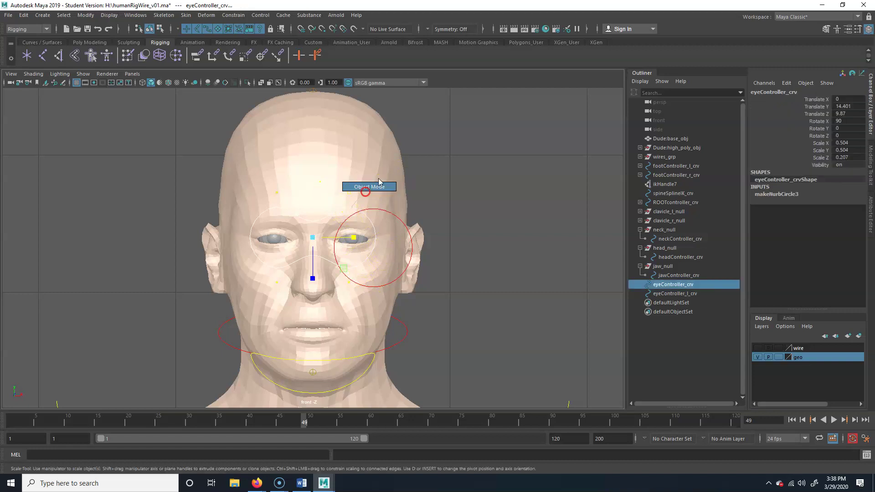
{"action": "left_click", "coordinate": [372, 211]}
{"action": "left_click", "coordinate": [350, 209]}
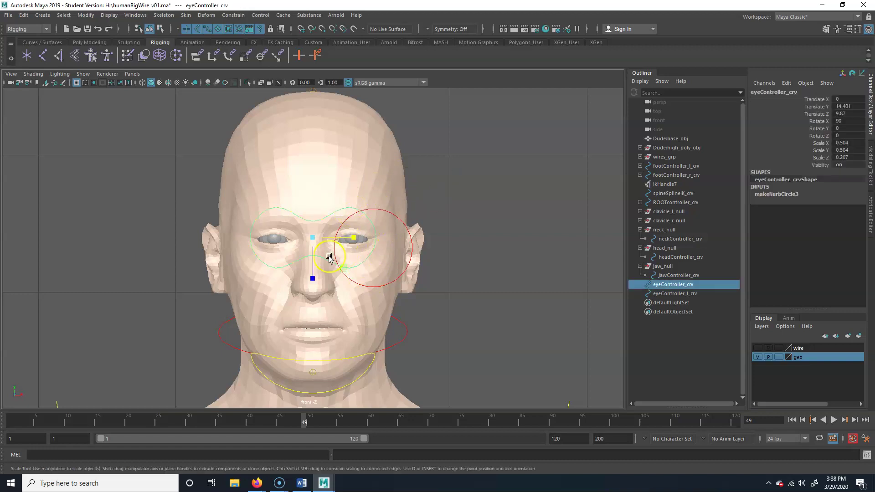
{"action": "left_click_drag", "start_coordinate": [313, 253], "coordinate": [328, 240]}
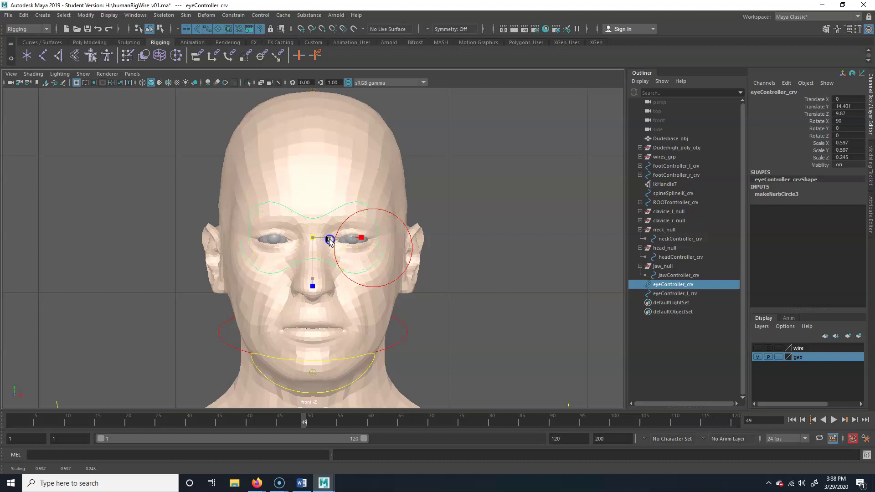
{"action": "left_click", "coordinate": [357, 202]}
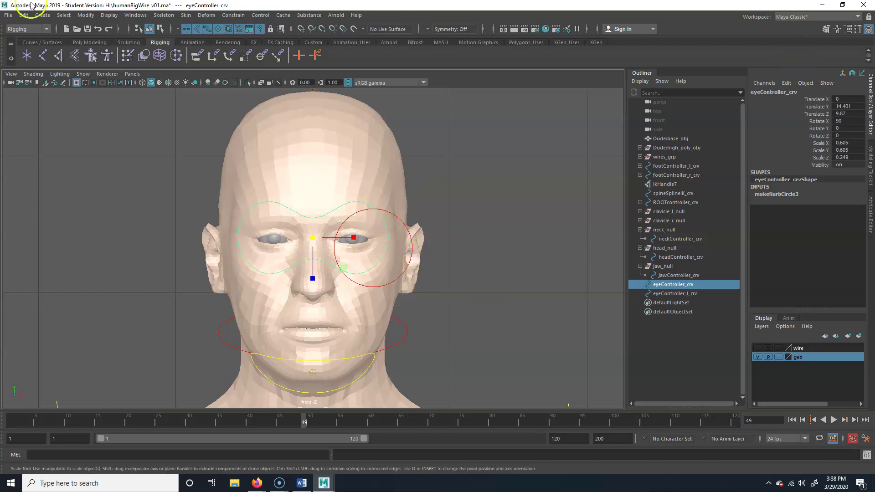
{"action": "left_click", "coordinate": [86, 15]}
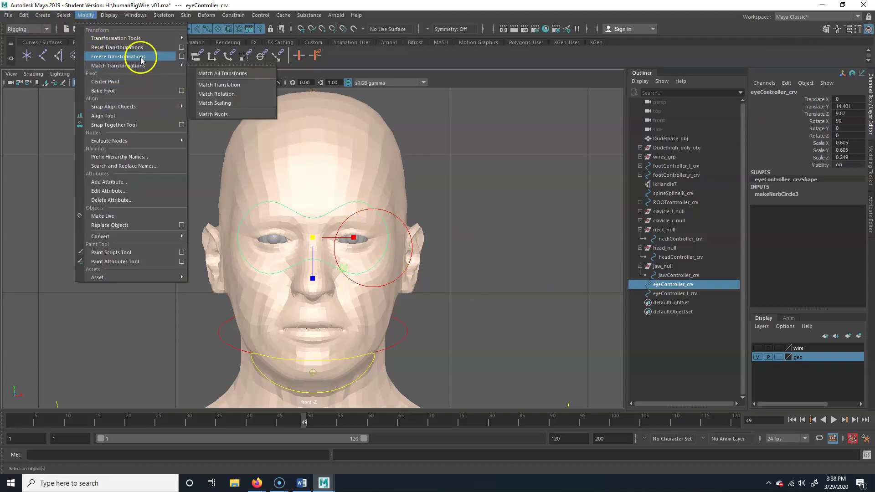
{"action": "left_click", "coordinate": [118, 56]}
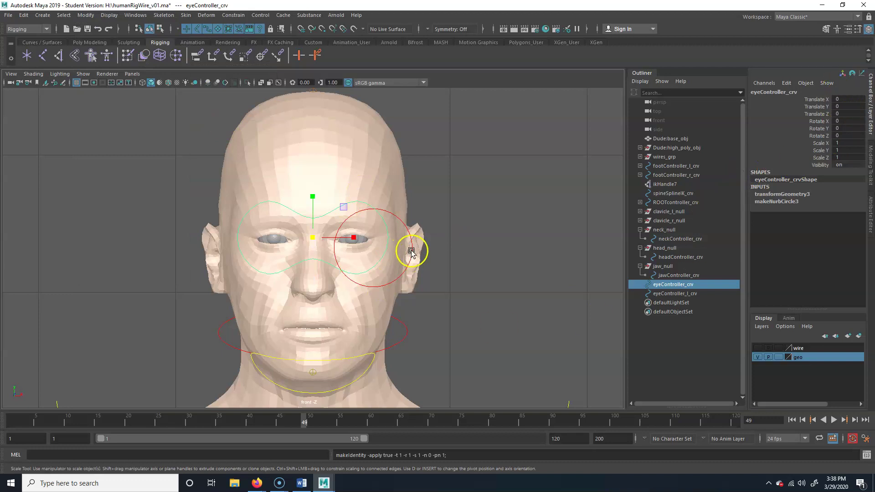
Step: Fit eyeController_l_crv over the left eye at scale 0.12, Translate X 0.287 and Y 14.394, and freeze its transformations
{"action": "left_click", "coordinate": [400, 221]}
{"action": "left_click_drag", "start_coordinate": [371, 249], "coordinate": [331, 245]}
{"action": "key", "text": "w"}
{"action": "left_click_drag", "start_coordinate": [402, 278], "coordinate": [401, 277]}
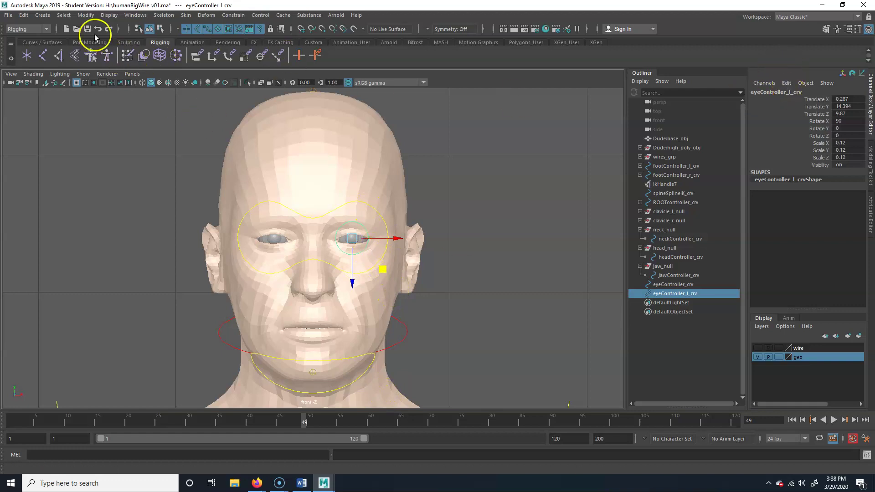
{"action": "left_click", "coordinate": [85, 15]}
{"action": "left_click", "coordinate": [114, 55]}
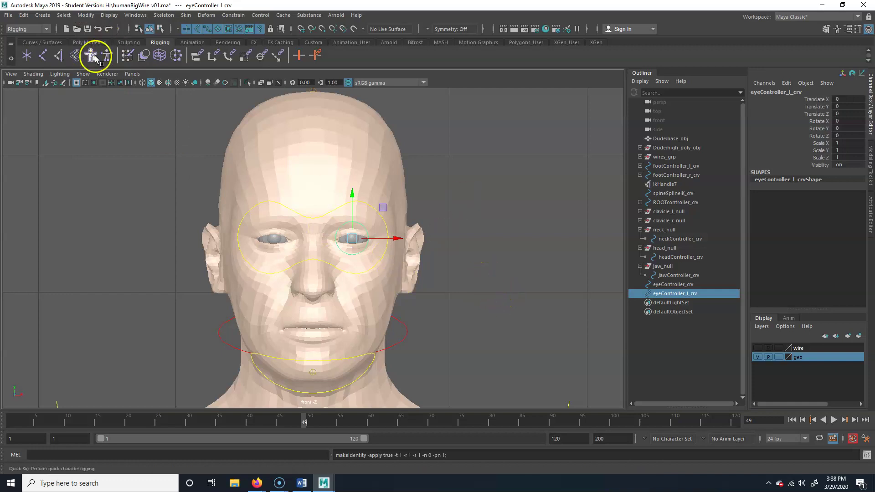
Step: Hide the geo layer and turn on X-ray display of joints in the front view
{"action": "left_click", "coordinate": [758, 357]}
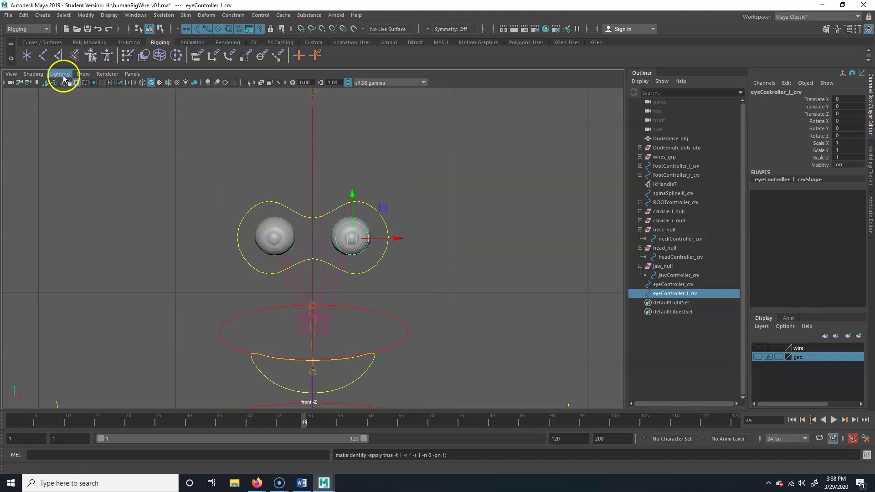
{"action": "left_click", "coordinate": [33, 73]}
{"action": "left_click", "coordinate": [59, 175]}
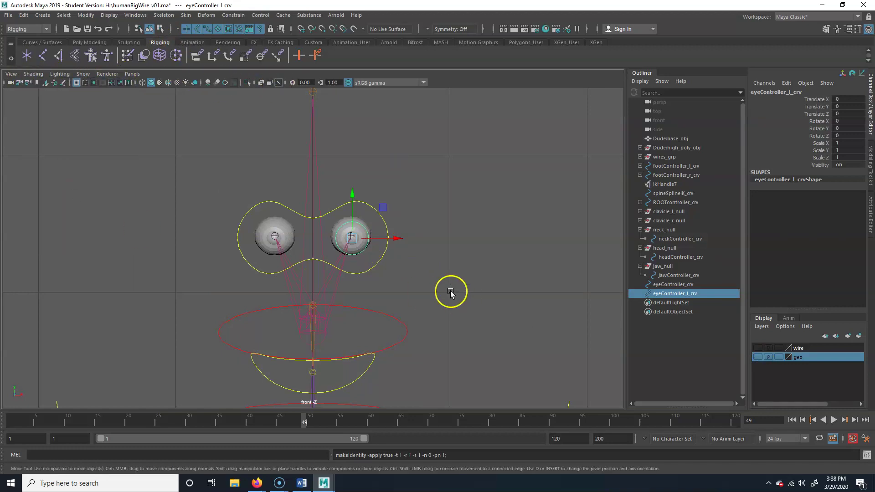
Step: Snap eyeController_l_crv to the left eye joint in X and Y, about Translate X -0.011 and Y 0.018
{"action": "key", "text": "v"}
{"action": "left_click_drag", "start_coordinate": [394, 246], "coordinate": [352, 242]}
{"action": "left_click_drag", "start_coordinate": [351, 193], "coordinate": [353, 234]}
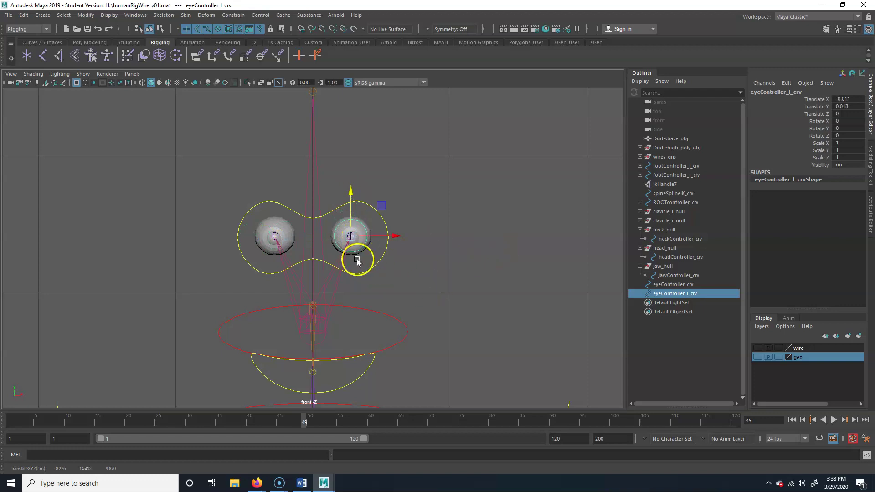
{"action": "scroll", "coordinate": [357, 260], "scroll_direction": "up", "scroll_amount": 5}
{"action": "scroll", "coordinate": [358, 258], "scroll_direction": "up", "scroll_amount": 3}
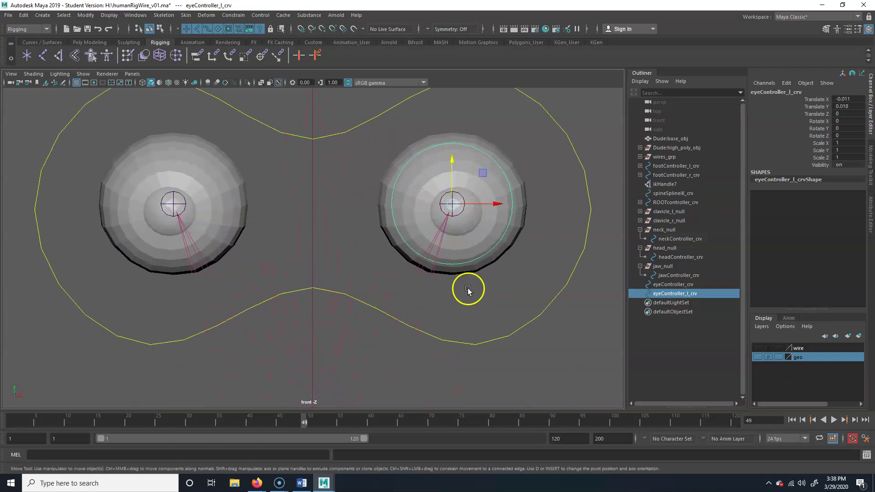
Step: Duplicate eyeController_l_crv, slide the copy onto the right eye joint at about Translate X -0.563, and rename it eyeController_r_crv
{"action": "scroll", "coordinate": [474, 273], "scroll_direction": "down", "scroll_amount": 8}
{"action": "scroll", "coordinate": [422, 260], "scroll_direction": "up", "scroll_amount": 4}
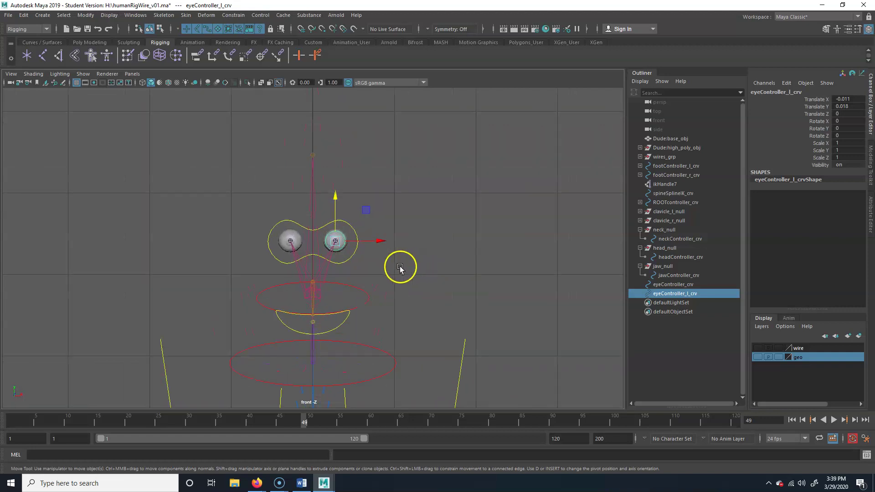
{"action": "key", "text": "ctrl+d"}
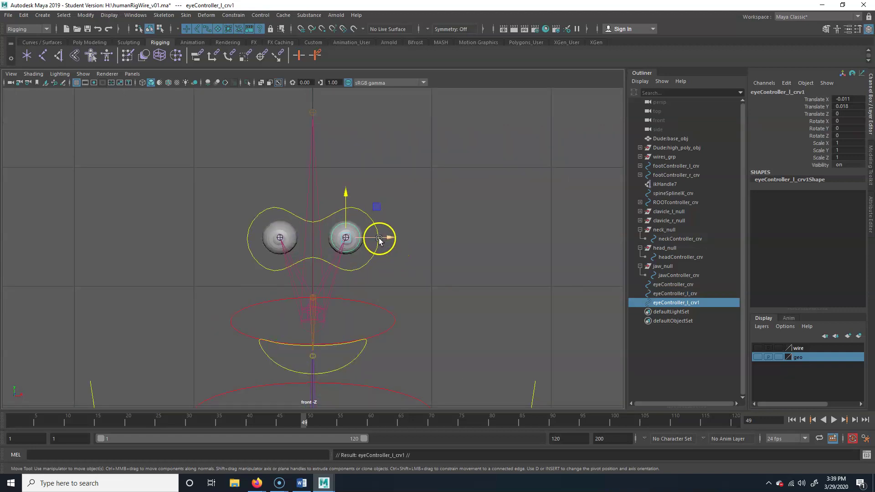
{"action": "left_click_drag", "start_coordinate": [390, 237], "coordinate": [279, 244]}
{"action": "scroll", "coordinate": [319, 243], "scroll_direction": "up", "scroll_amount": 3}
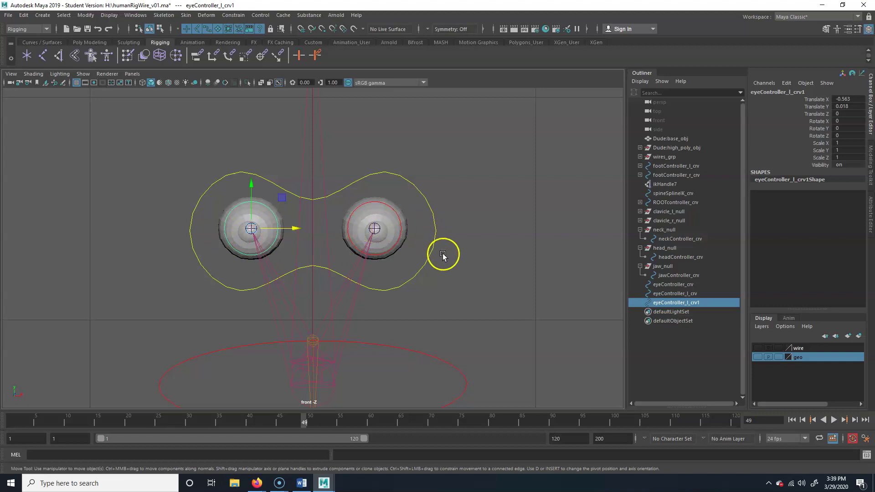
{"action": "left_click", "coordinate": [820, 91]}
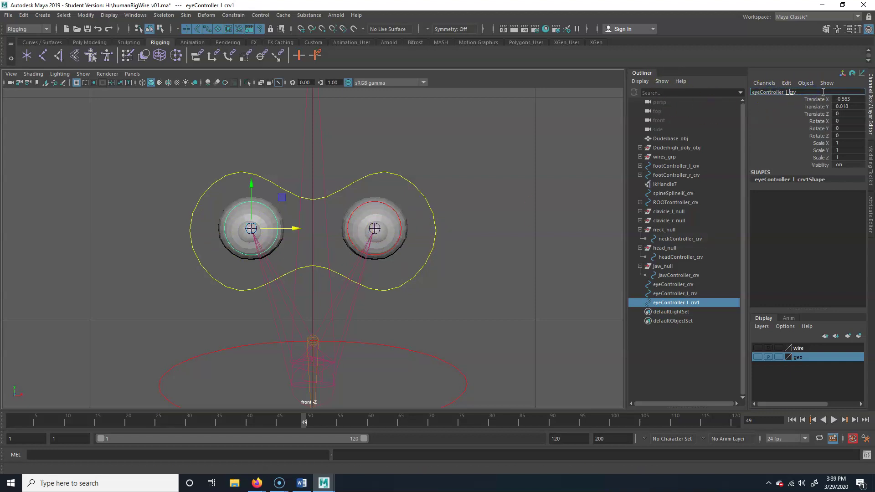
{"action": "key", "text": "Return"}
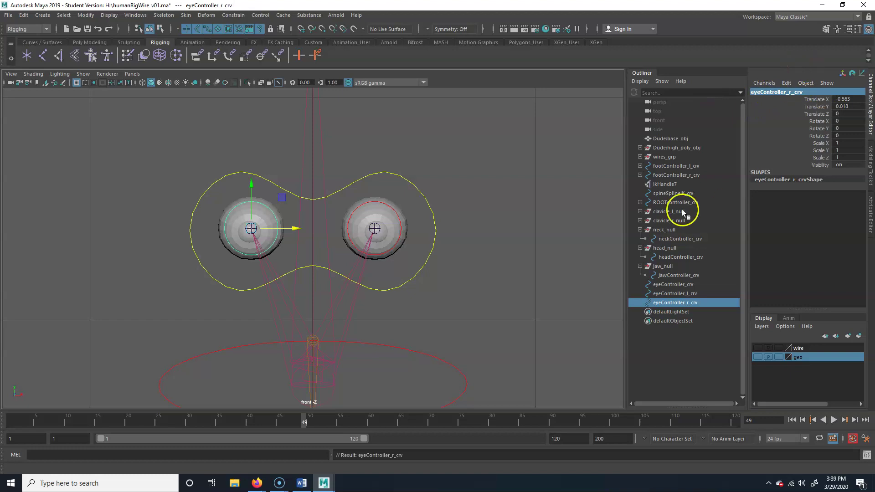
Step: Freeze the transformations of eyeController_l_crv and eyeController_r_crv together
{"action": "left_click", "coordinate": [388, 205], "text": "shift"}
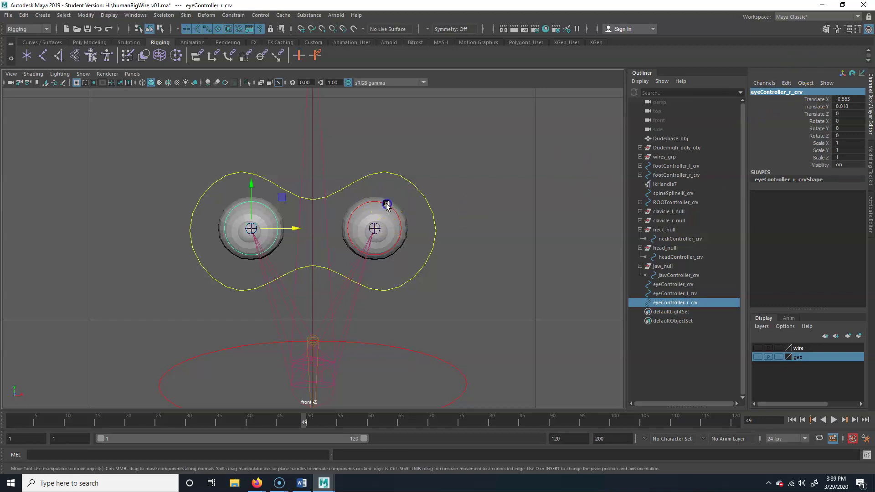
{"action": "left_click", "coordinate": [90, 14]}
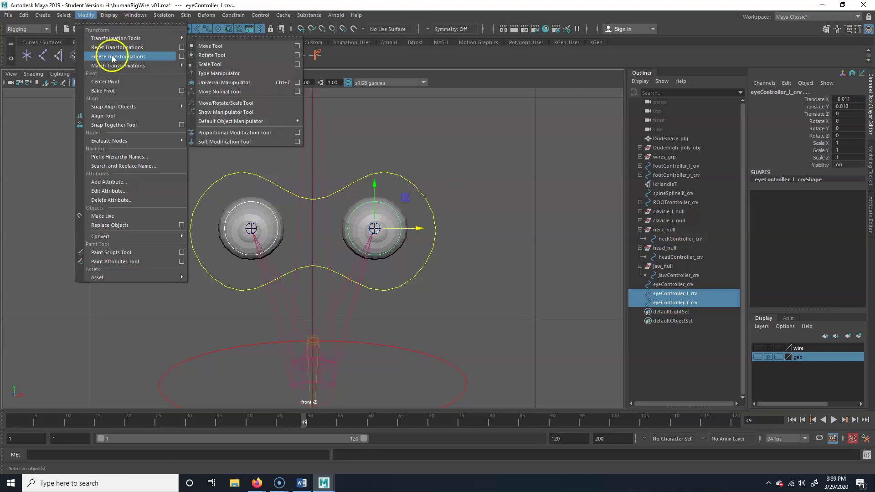
{"action": "left_click", "coordinate": [111, 51]}
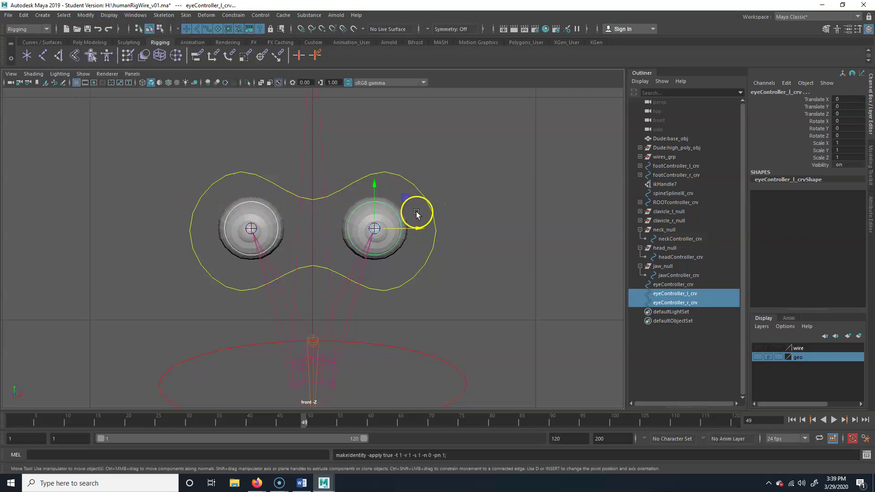
Step: Parent eyeController_l_crv and eyeController_r_crv to eyeController_crv, and test-move the main and left controllers, undoing each move
{"action": "left_click_drag", "start_coordinate": [416, 214], "coordinate": [465, 179], "text": "shift"}
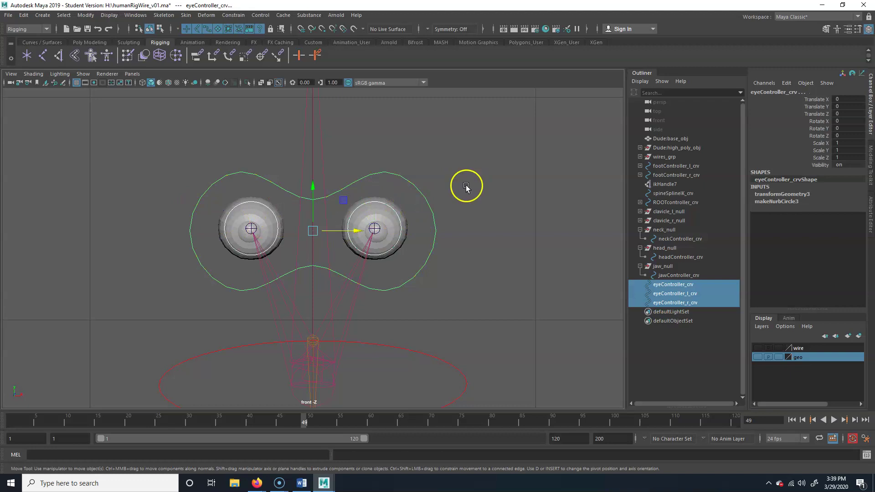
{"action": "key", "text": "p"}
{"action": "left_click_drag", "start_coordinate": [314, 235], "coordinate": [234, 212]}
{"action": "key", "text": "ctrl+z"}
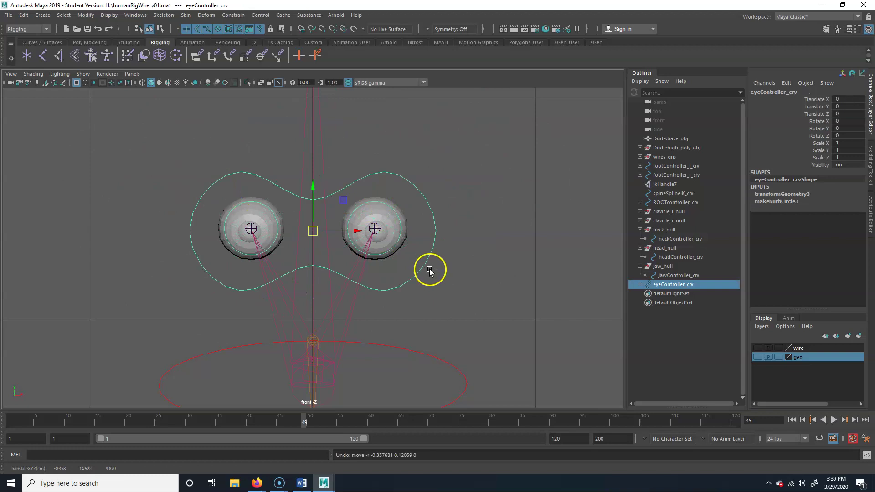
{"action": "left_click", "coordinate": [396, 213]}
{"action": "left_click_drag", "start_coordinate": [375, 231], "coordinate": [402, 212]}
{"action": "key", "text": "ctrl+z"}
{"action": "left_click", "coordinate": [454, 204]}
Step: Switch to a full-size perspective view of the rig's upper body and the eye controllers
{"action": "key", "text": "space"}
{"action": "scroll", "coordinate": [485, 149], "scroll_direction": "down", "scroll_amount": 4}
{"action": "scroll", "coordinate": [465, 150], "scroll_direction": "up", "scroll_amount": 3}
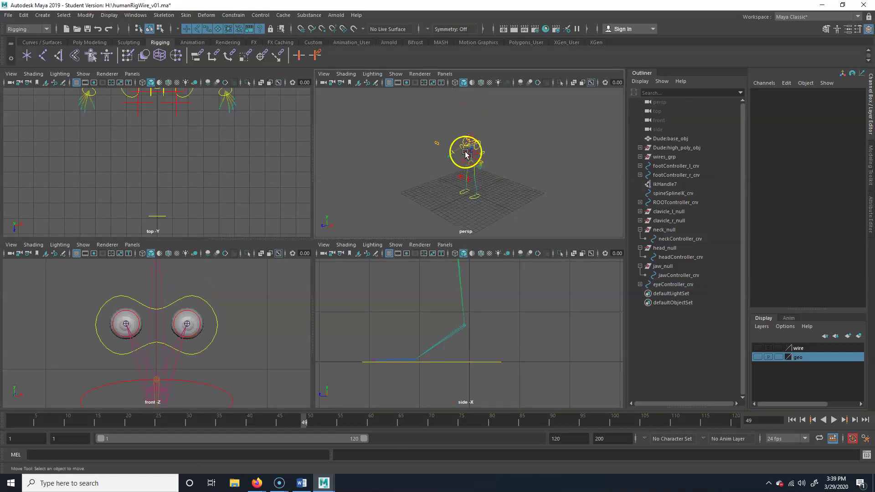
{"action": "key", "text": "space"}
{"action": "scroll", "coordinate": [375, 186], "scroll_direction": "up", "scroll_amount": 2}
{"action": "left_click_drag", "start_coordinate": [375, 186], "coordinate": [227, 236], "text": "alt"}
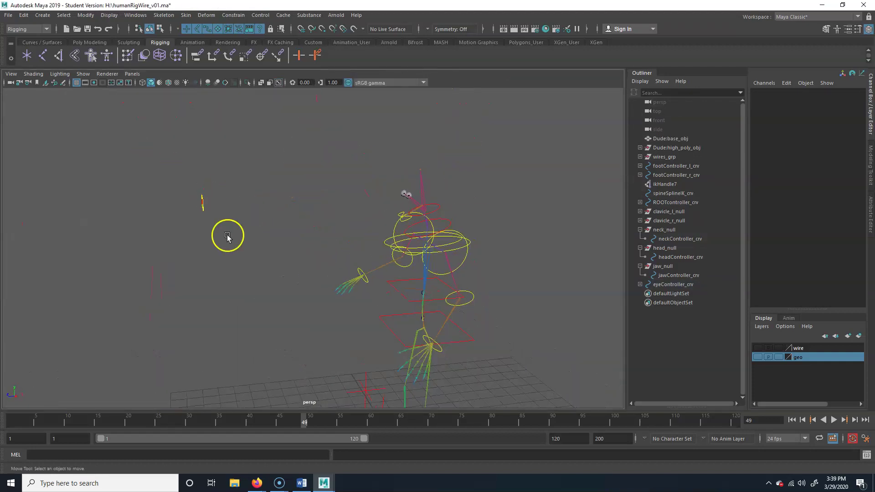
Step: Try moving eyeController_crv along Z toward the head and undo the moves
{"action": "left_click", "coordinate": [203, 210]}
{"action": "left_click_drag", "start_coordinate": [164, 206], "coordinate": [288, 193]}
{"action": "left_click", "coordinate": [154, 204]}
{"action": "left_click", "coordinate": [220, 218]}
{"action": "left_click", "coordinate": [204, 213]}
{"action": "left_click_drag", "start_coordinate": [162, 231], "coordinate": [235, 208], "text": "alt"}
{"action": "key", "text": "ctrl+z"}
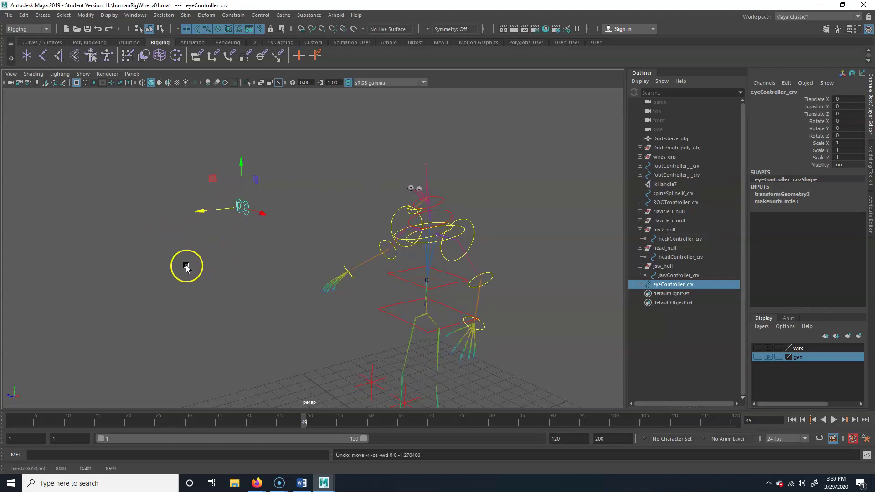
{"action": "left_click_drag", "start_coordinate": [186, 268], "coordinate": [252, 181]}
{"action": "left_click_drag", "start_coordinate": [201, 205], "coordinate": [287, 186]}
{"action": "key", "text": "ctrl+z"}
Step: Move eyeController_crv toward the face to about Translate Z -5.664 and freeze its transformations
{"action": "left_click", "coordinate": [242, 251]}
{"action": "left_click", "coordinate": [246, 217]}
{"action": "left_click_drag", "start_coordinate": [207, 206], "coordinate": [480, 236]}
{"action": "left_click_drag", "start_coordinate": [321, 178], "coordinate": [341, 303]}
{"action": "middle_click_drag", "start_coordinate": [363, 276], "coordinate": [337, 272], "text": "alt"}
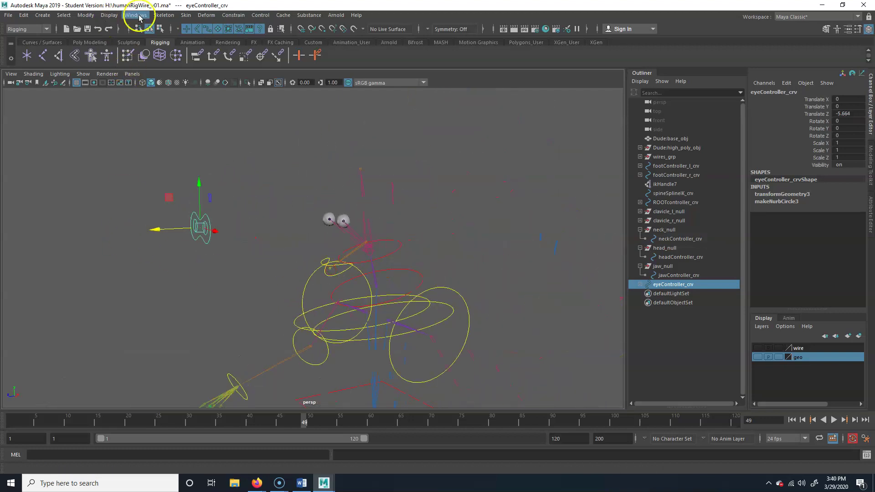
{"action": "left_click", "coordinate": [86, 16]}
{"action": "left_click", "coordinate": [107, 56]}
Step: Aim-constrain eye_l_jnt to eyeController_l_crv with Maintain offset enabled, replacing a first attempt made without it
{"action": "left_click", "coordinate": [264, 165]}
{"action": "left_click_drag", "start_coordinate": [265, 167], "coordinate": [311, 272], "text": "alt"}
{"action": "left_click_drag", "start_coordinate": [254, 273], "coordinate": [170, 246], "text": "alt"}
{"action": "left_click", "coordinate": [171, 242]}
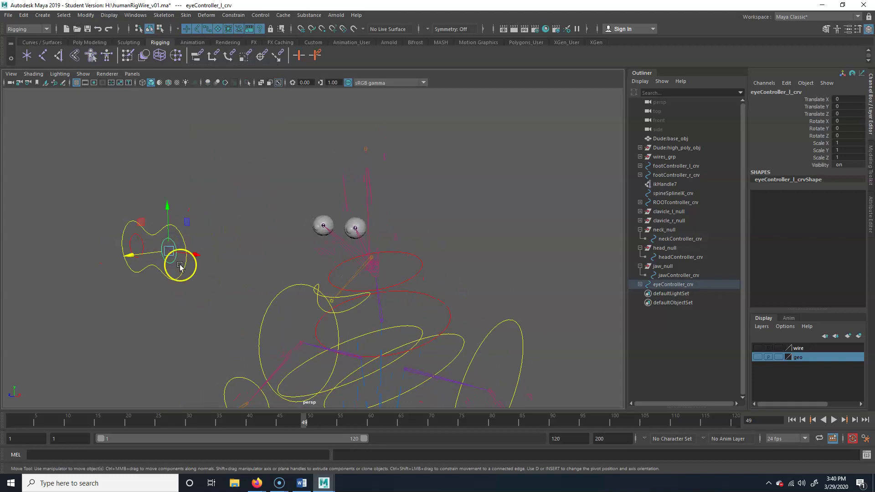
{"action": "key", "text": "q"}
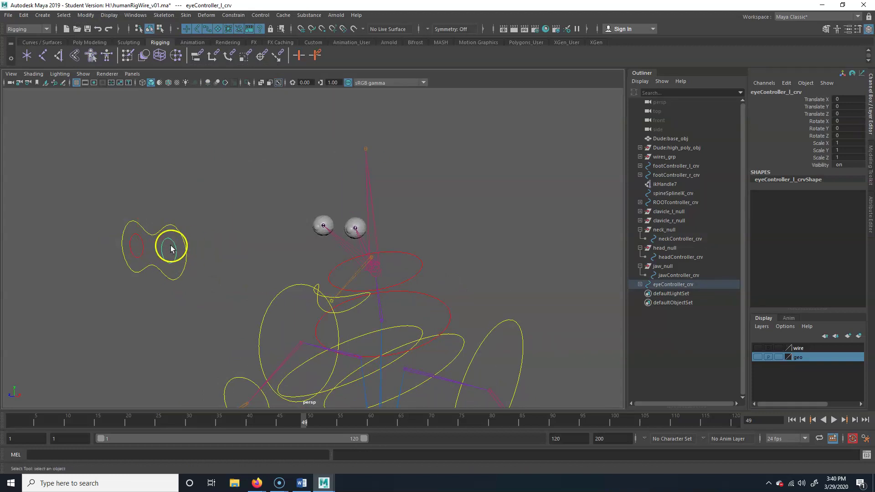
{"action": "left_click", "coordinate": [356, 229]}
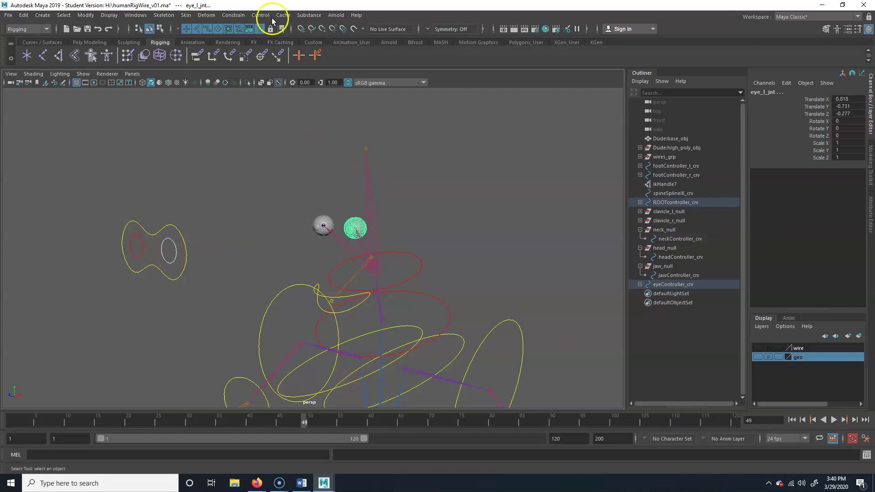
{"action": "left_click", "coordinate": [235, 16]}
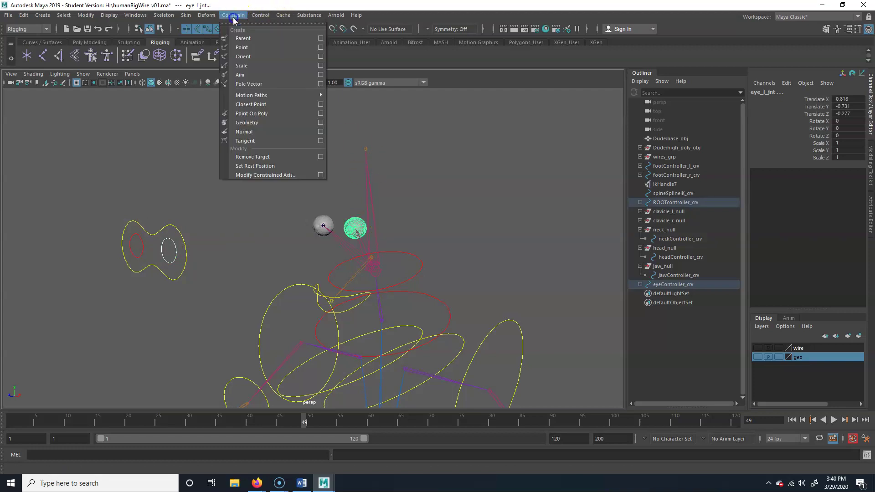
{"action": "left_click", "coordinate": [263, 74]}
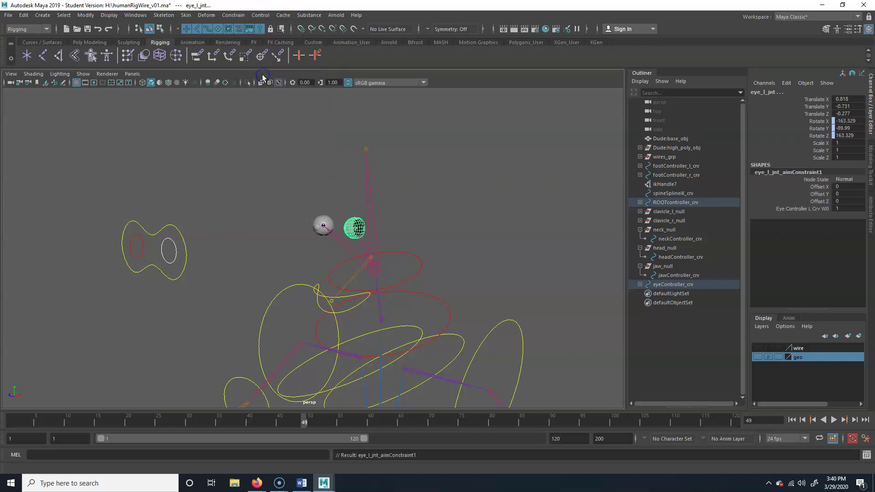
{"action": "key", "text": "ctrl+z"}
{"action": "left_click", "coordinate": [231, 17]}
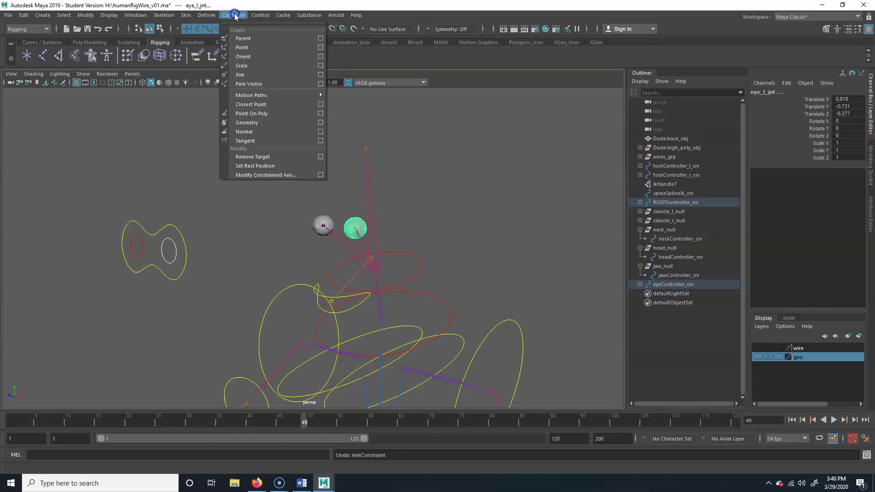
{"action": "left_click", "coordinate": [324, 76]}
{"action": "left_click", "coordinate": [555, 179]}
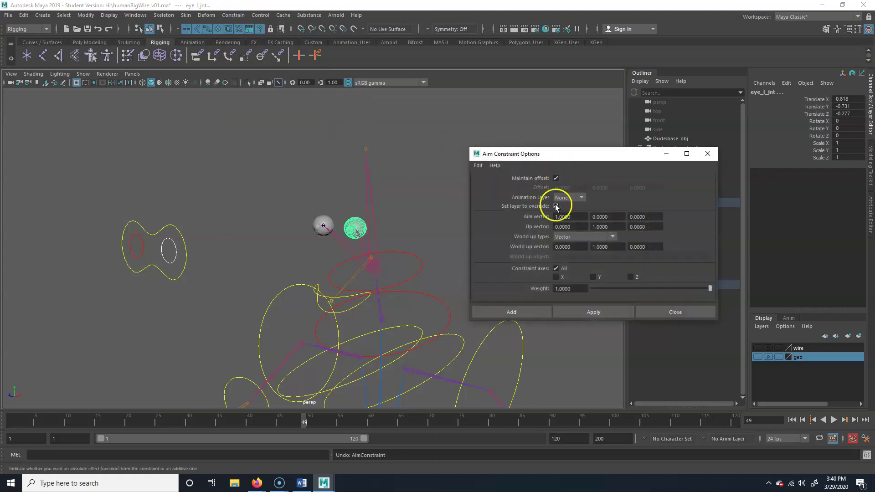
{"action": "left_click", "coordinate": [535, 312]}
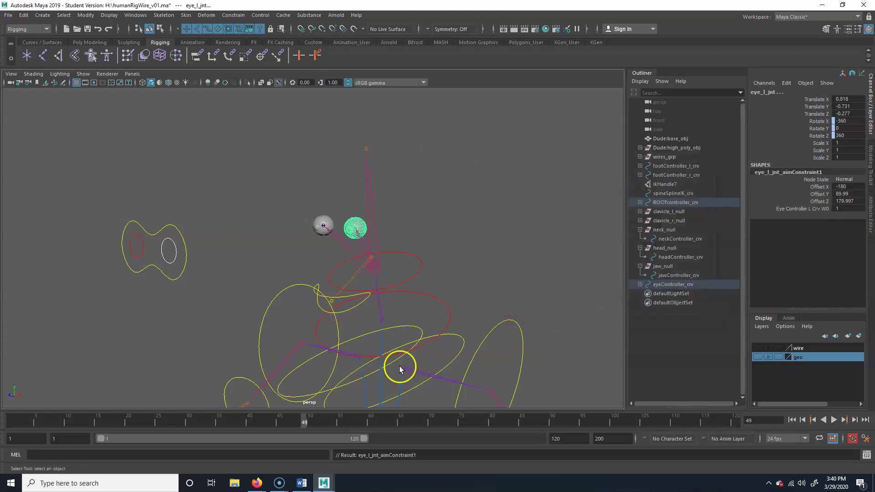
Step: Aim-constrain eye_r_jnt to eyeController_r_crv with the same constraint settings
{"action": "left_click", "coordinate": [228, 196]}
{"action": "left_click", "coordinate": [142, 252]}
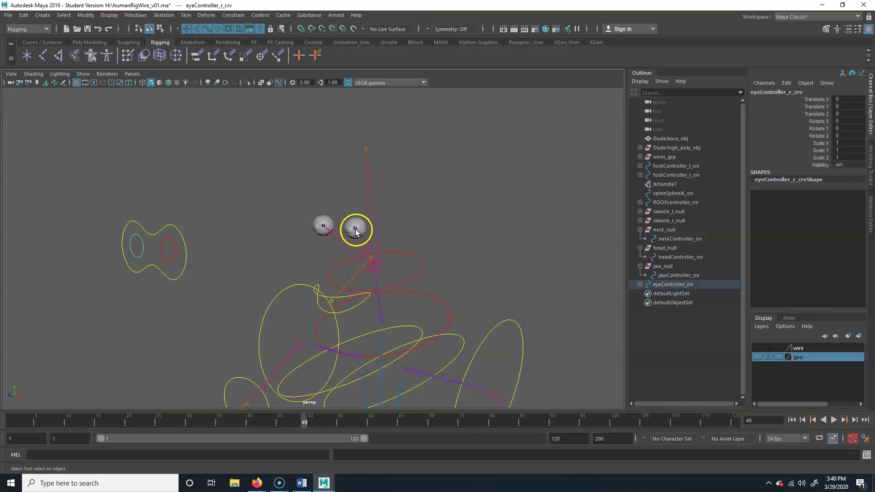
{"action": "left_click", "coordinate": [324, 226]}
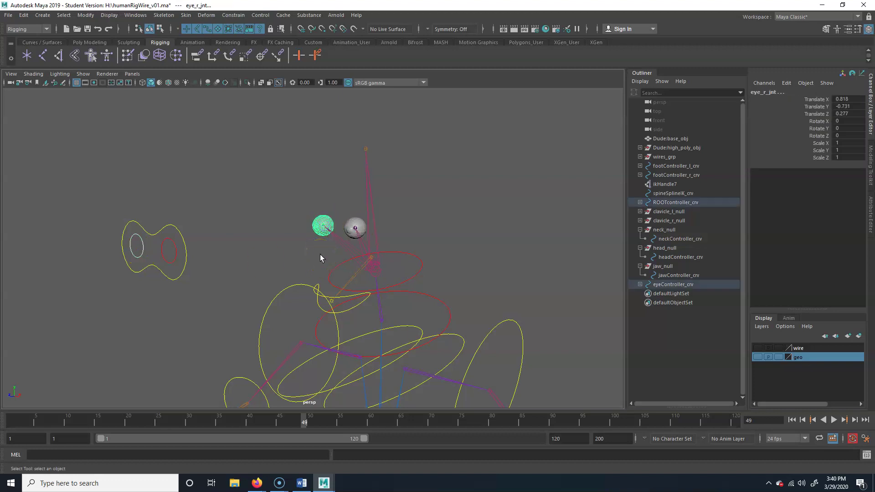
Step: Test-move the left and right eye controllers individually to check the eye aim, undoing each move
{"action": "left_click", "coordinate": [178, 255]}
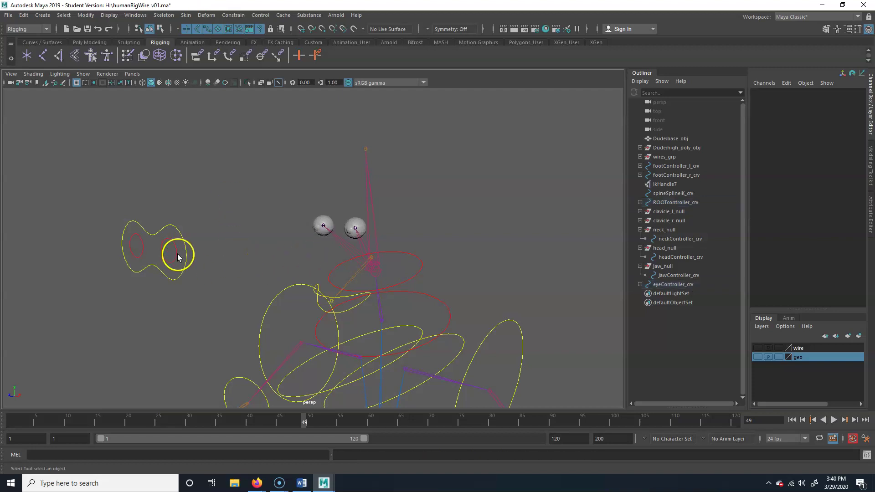
{"action": "left_click_drag", "start_coordinate": [196, 253], "coordinate": [185, 292]}
{"action": "key", "text": "w"}
{"action": "left_click_drag", "start_coordinate": [156, 250], "coordinate": [191, 246]}
{"action": "key", "text": "ctrl+z"}
{"action": "left_click", "coordinate": [217, 235]}
{"action": "left_click", "coordinate": [173, 244]}
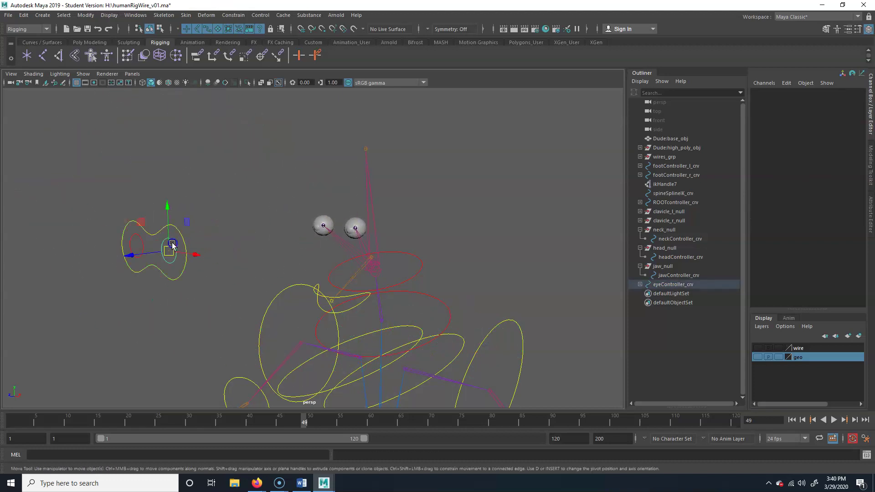
{"action": "left_click_drag", "start_coordinate": [168, 247], "coordinate": [143, 289]}
{"action": "key", "text": "ctrl+z"}
{"action": "left_click", "coordinate": [133, 239]}
{"action": "key", "text": "ctrl+z"}
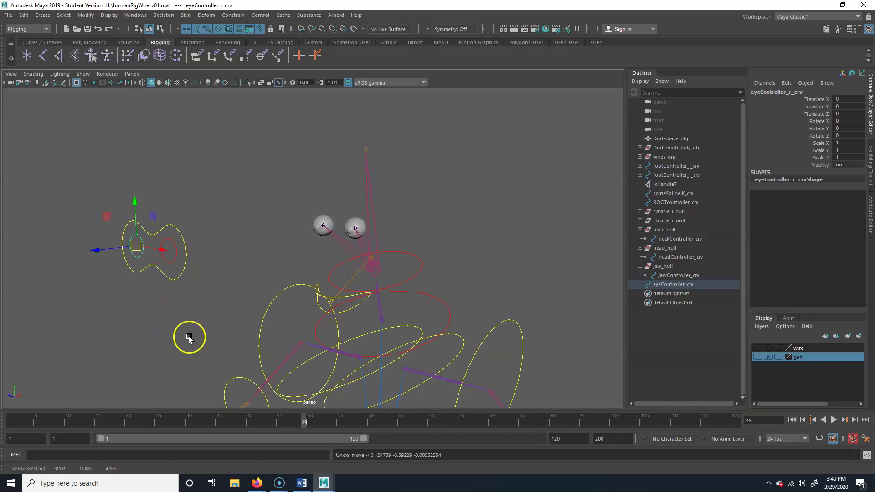
Step: Test-move the main eyeController_crv to check that both eyes follow, and undo the move
{"action": "left_click", "coordinate": [210, 263]}
{"action": "left_click", "coordinate": [173, 255]}
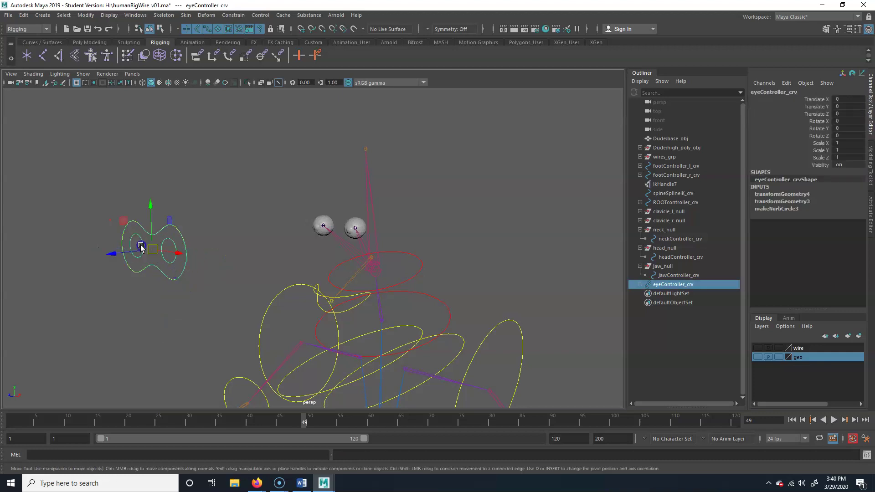
{"action": "left_click_drag", "start_coordinate": [196, 201], "coordinate": [197, 202]}
{"action": "left_click", "coordinate": [156, 281]}
{"action": "left_click", "coordinate": [162, 273]}
{"action": "left_click_drag", "start_coordinate": [155, 249], "coordinate": [143, 181]}
{"action": "key", "text": "ctrl+z"}
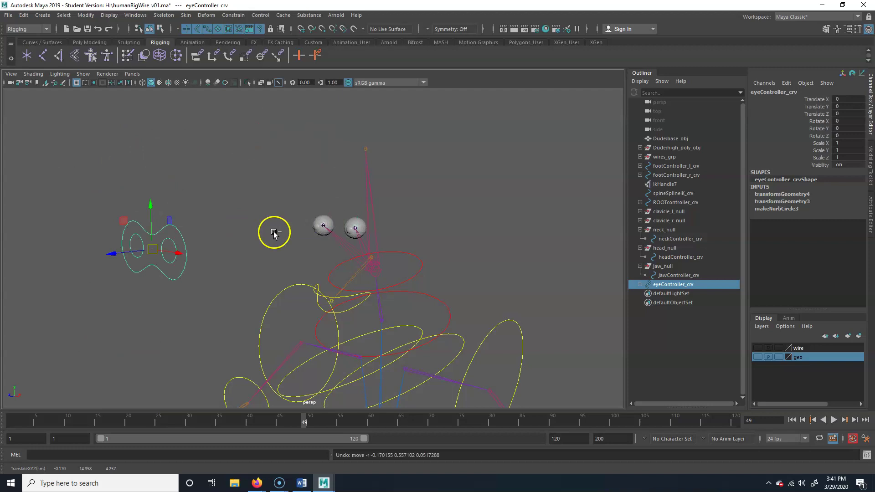
Step: Test-rotate the head controller and undo the rotation
{"action": "left_click", "coordinate": [392, 234]}
{"action": "key", "text": "e"}
{"action": "left_click_drag", "start_coordinate": [432, 246], "coordinate": [449, 288]}
{"action": "key", "text": "ctrl+z"}
Step: Parent jaw_null, the group above jawController_crv, to headController_crv
{"action": "right_click_drag", "start_coordinate": [449, 288], "coordinate": [320, 276], "text": "alt"}
{"action": "middle_click_drag", "start_coordinate": [370, 272], "coordinate": [353, 226], "text": "alt"}
{"action": "left_click", "coordinate": [491, 222]}
{"action": "left_click_drag", "start_coordinate": [490, 222], "coordinate": [394, 279], "text": "alt"}
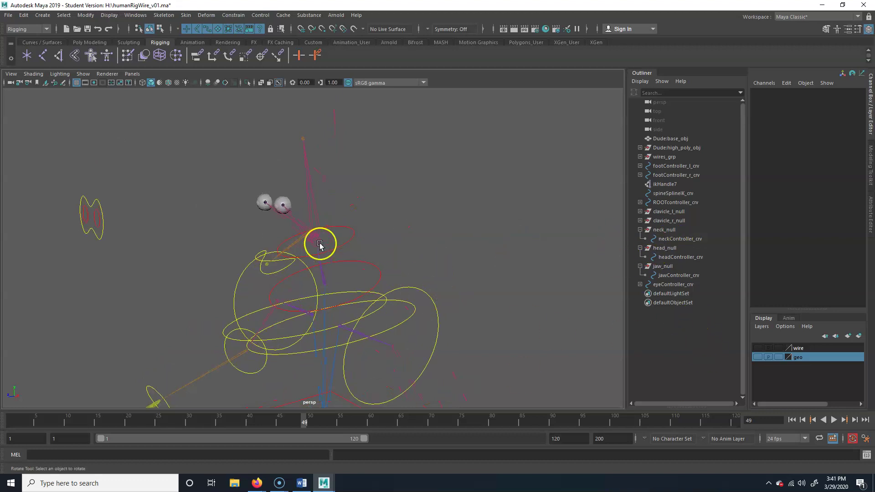
{"action": "left_click_drag", "start_coordinate": [353, 231], "coordinate": [367, 271], "text": "alt"}
{"action": "left_click", "coordinate": [260, 252]}
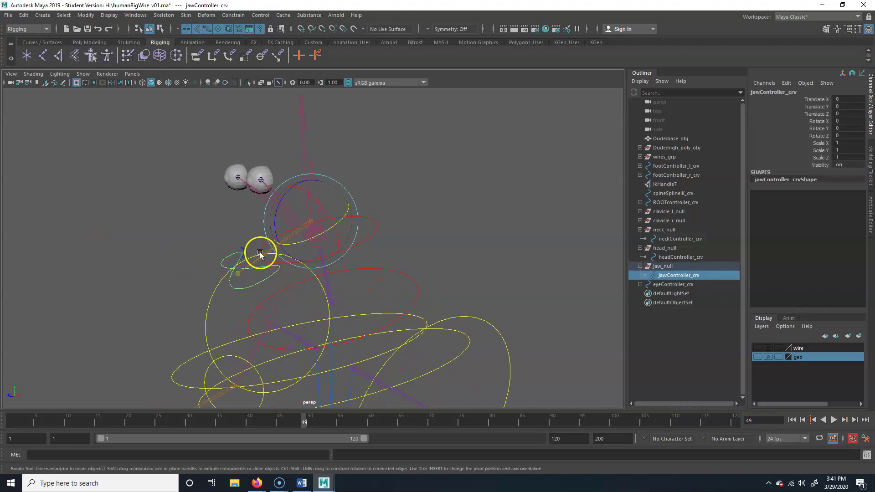
{"action": "key", "text": "Up"}
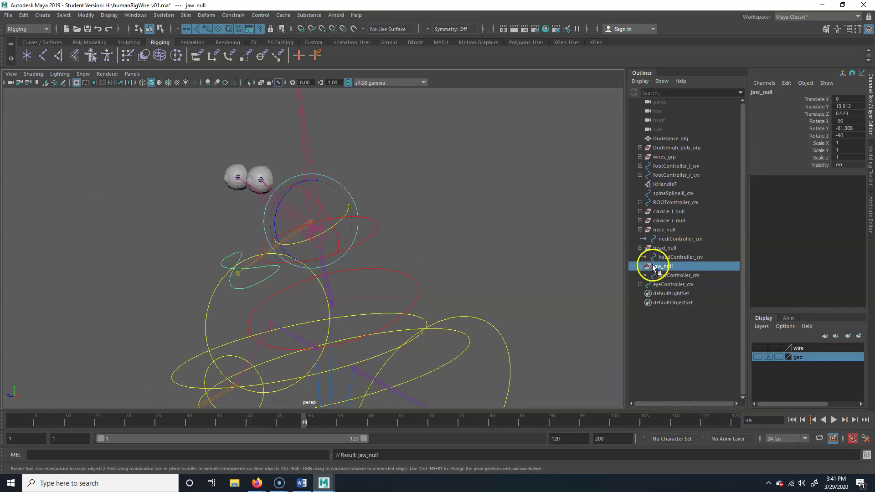
{"action": "key", "text": "q"}
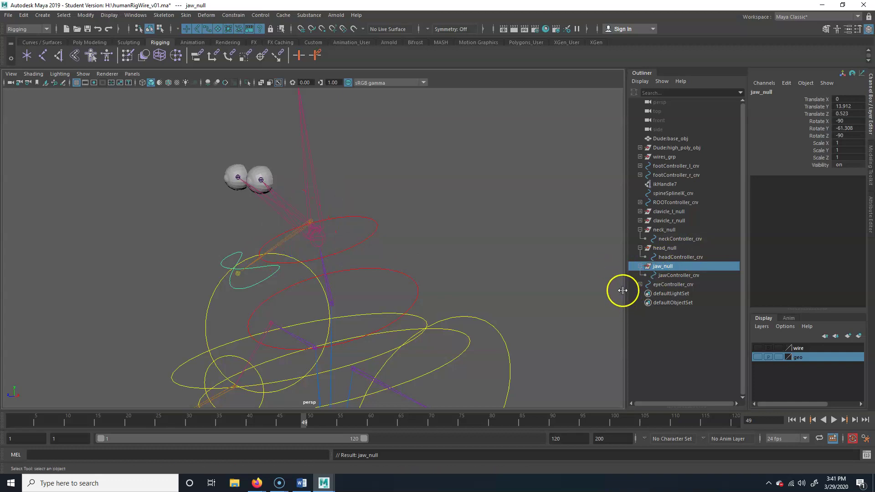
{"action": "left_click", "coordinate": [375, 222], "text": "shift"}
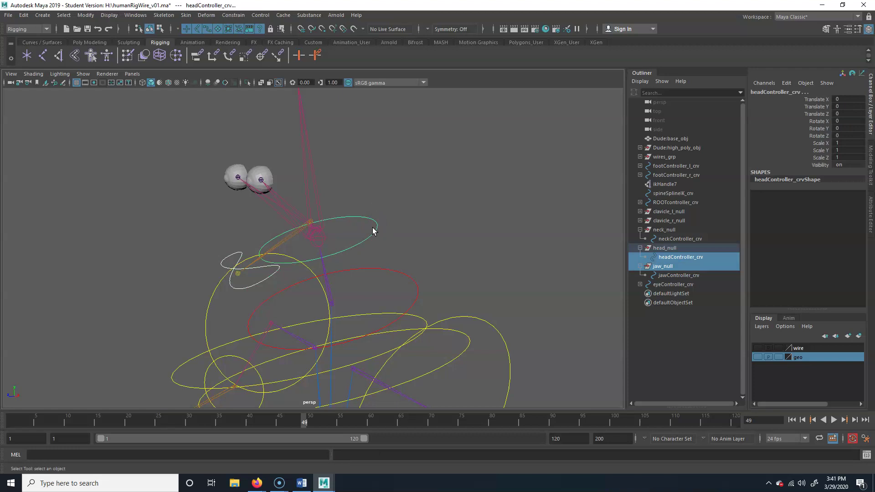
{"action": "key", "text": "p"}
Step: Test-rotate headController_crv to check that the jaw controller follows the head
{"action": "left_click", "coordinate": [344, 246]}
{"action": "key", "text": "e"}
{"action": "left_click_drag", "start_coordinate": [320, 247], "coordinate": [336, 280]}
{"action": "left_click", "coordinate": [433, 236]}
{"action": "left_click", "coordinate": [379, 225]}
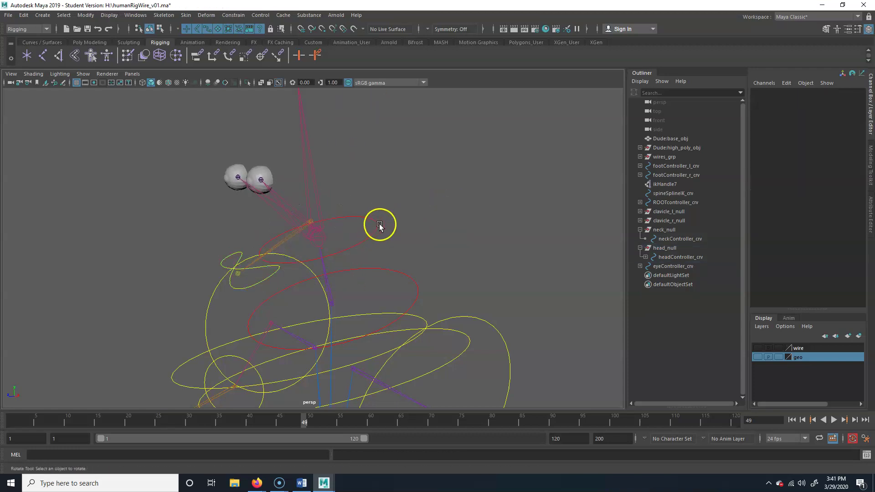
Step: Parent head_null, the group above headController_crv, to neckController_crv
{"action": "left_click", "coordinate": [379, 225]}
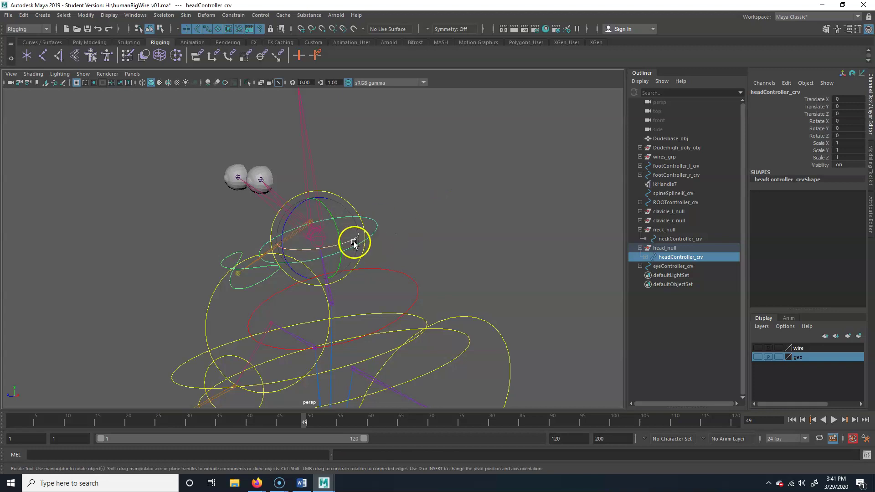
{"action": "key", "text": "Up"}
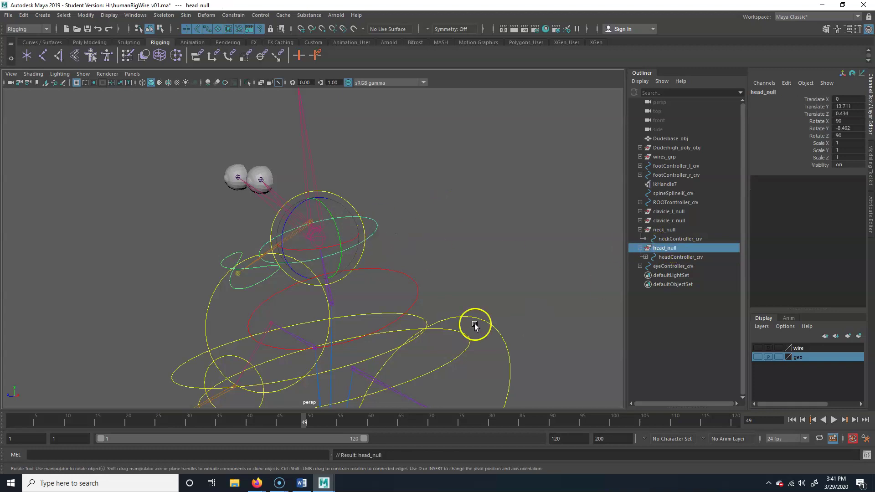
{"action": "left_click", "coordinate": [412, 275], "text": "shift"}
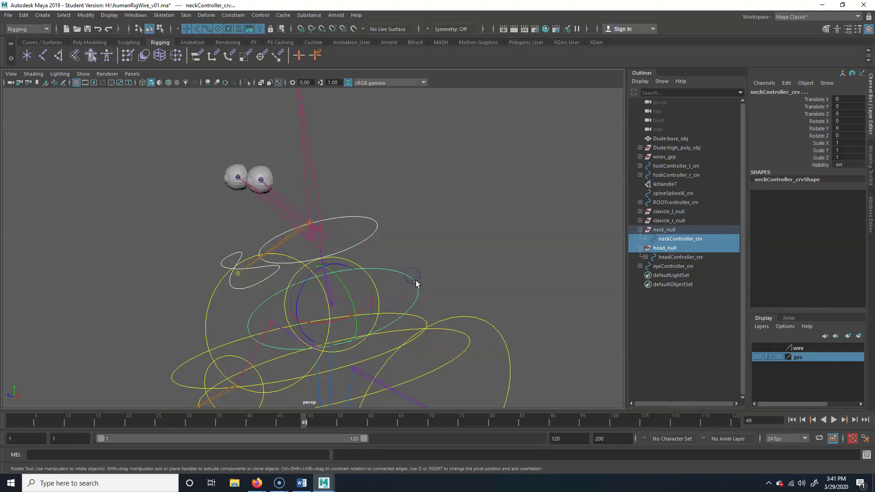
{"action": "key", "text": "p"}
Step: Try parenting neck_null, the group above neckController_crv, to chestController_crv
{"action": "left_click_drag", "start_coordinate": [327, 259], "coordinate": [346, 326], "text": "alt"}
{"action": "left_click", "coordinate": [336, 204]}
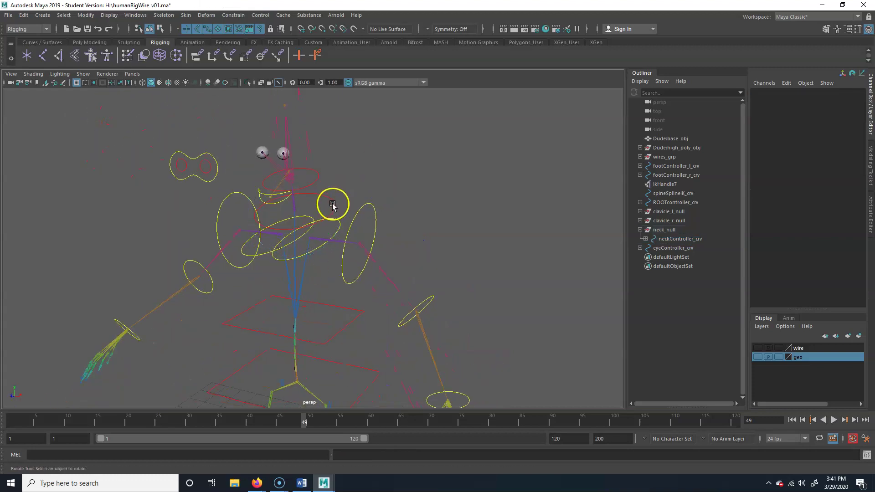
{"action": "left_click", "coordinate": [332, 204]}
{"action": "key", "text": "Up"}
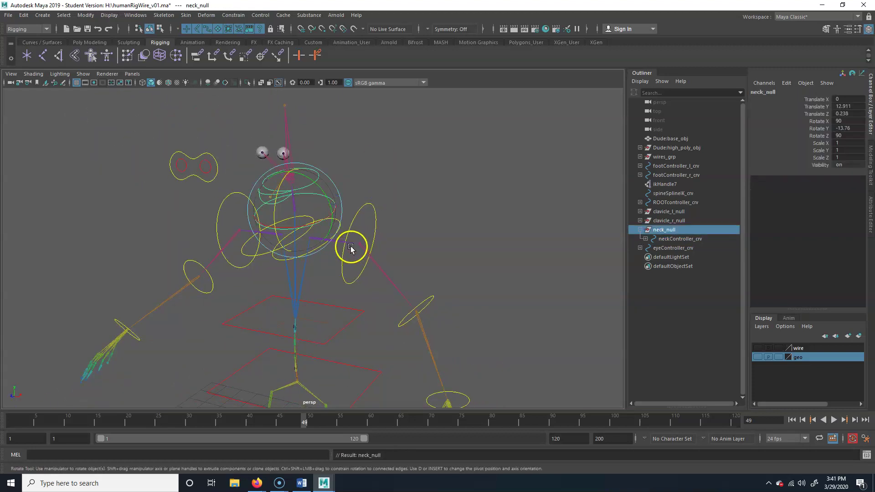
{"action": "left_click", "coordinate": [344, 309]}
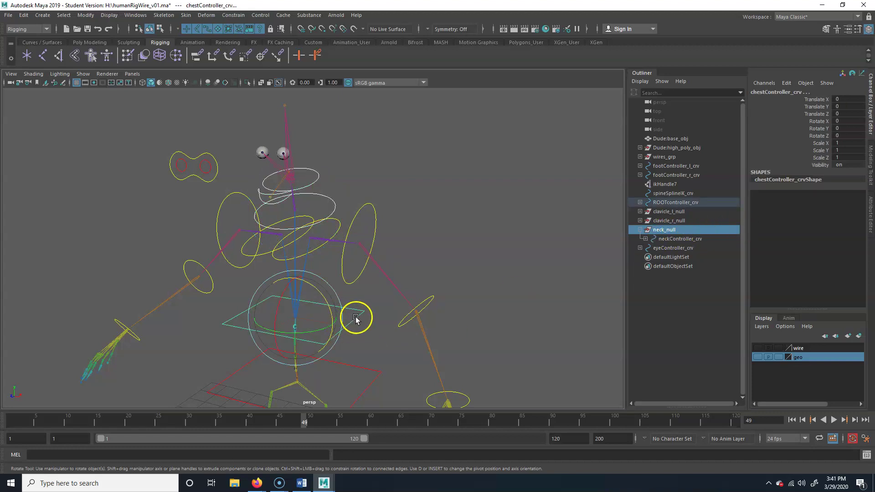
{"action": "key", "text": "p"}
Step: Test-rotate chestController_crv, and undo both the rotation and the parenting of neck_null to it
{"action": "left_click", "coordinate": [358, 306]}
{"action": "left_click_drag", "start_coordinate": [321, 293], "coordinate": [306, 311]}
{"action": "key", "text": "ctrl+z"}
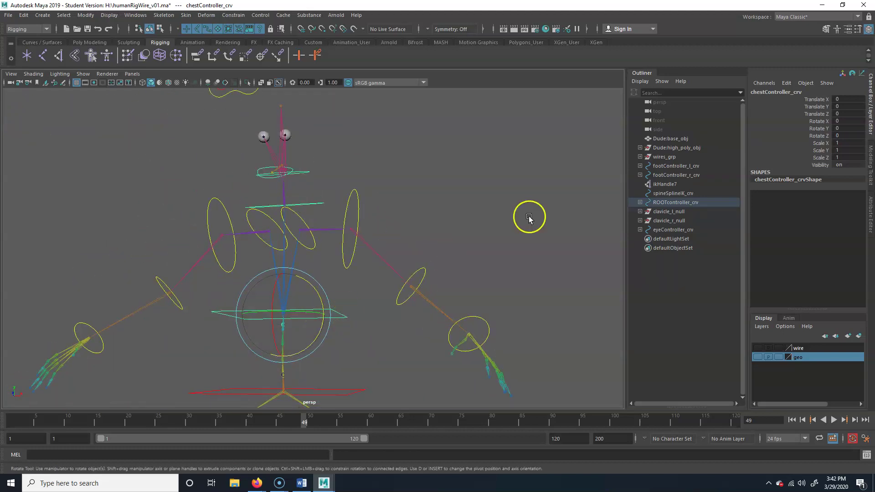
{"action": "key", "text": "ctrl+z"}
{"action": "key", "text": "ctrl+z"}
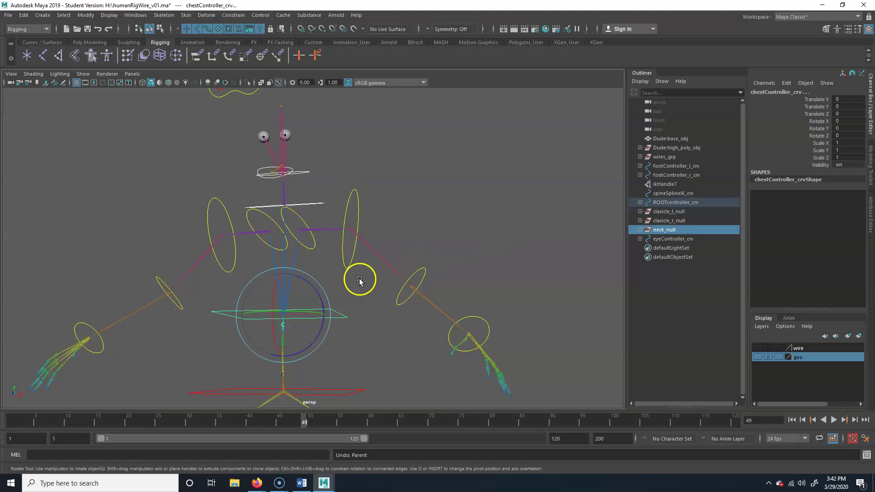
Step: Select neck_null above the neck controller and examine the neck, head and clavicle controllers around it
{"action": "left_click", "coordinate": [322, 189]}
{"action": "left_click", "coordinate": [323, 203]}
{"action": "right_click_drag", "start_coordinate": [186, 244], "coordinate": [356, 213], "text": "alt"}
{"action": "middle_click_drag", "start_coordinate": [356, 212], "coordinate": [415, 261], "text": "alt"}
{"action": "left_click_drag", "start_coordinate": [414, 263], "coordinate": [394, 279], "text": "alt"}
{"action": "key", "text": "Up"}
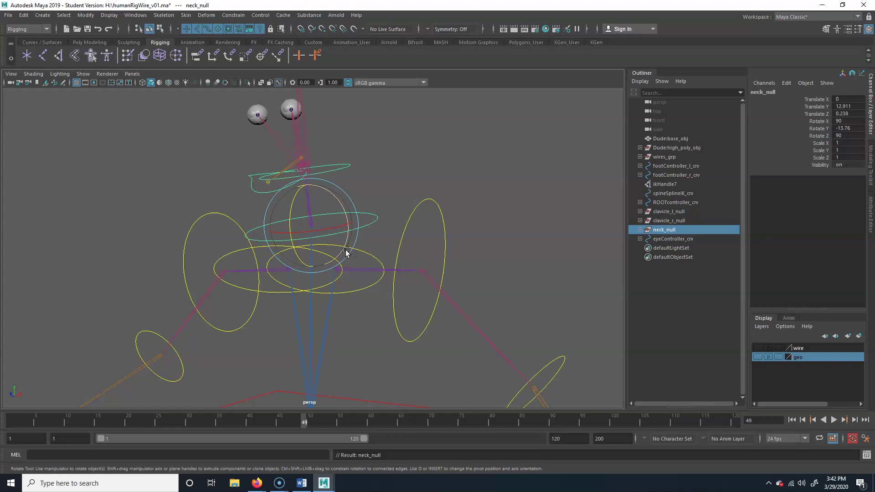
{"action": "left_click", "coordinate": [408, 141]}
{"action": "left_click_drag", "start_coordinate": [408, 141], "coordinate": [405, 224], "text": "alt"}
{"action": "middle_click_drag", "start_coordinate": [433, 214], "coordinate": [402, 236], "text": "alt"}
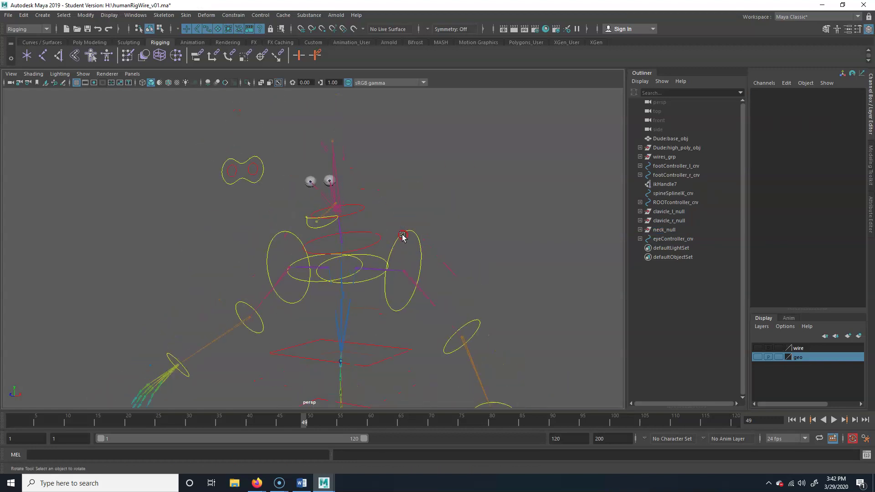
{"action": "left_click", "coordinate": [348, 220]}
{"action": "mouse_move", "coordinate": [367, 203]}
{"action": "left_mouse_down"}
{"action": "mouse_move", "coordinate": [365, 182]}
{"action": "mouse_move", "coordinate": [382, 206]}
{"action": "left_mouse_up"}
{"action": "left_click", "coordinate": [416, 193]}
{"action": "right_click_drag", "start_coordinate": [405, 205], "coordinate": [373, 282], "text": "alt"}
{"action": "middle_click_drag", "start_coordinate": [373, 282], "coordinate": [357, 272], "text": "alt"}
Step: Make the geo layer visible and turn off the X-ray display of joints
{"action": "left_click", "coordinate": [757, 357]}
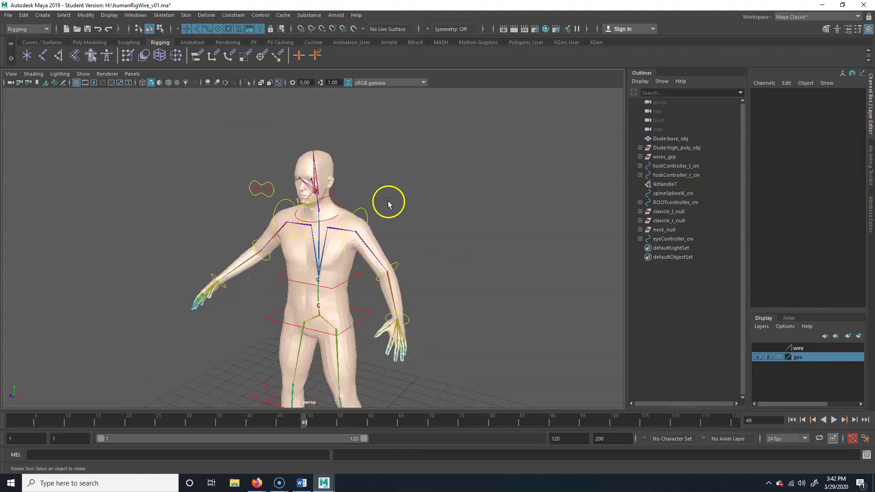
{"action": "right_click_drag", "start_coordinate": [219, 211], "coordinate": [363, 191], "text": "alt"}
{"action": "middle_click_drag", "start_coordinate": [363, 191], "coordinate": [393, 287], "text": "alt"}
{"action": "right_click_drag", "start_coordinate": [282, 248], "coordinate": [387, 242], "text": "alt"}
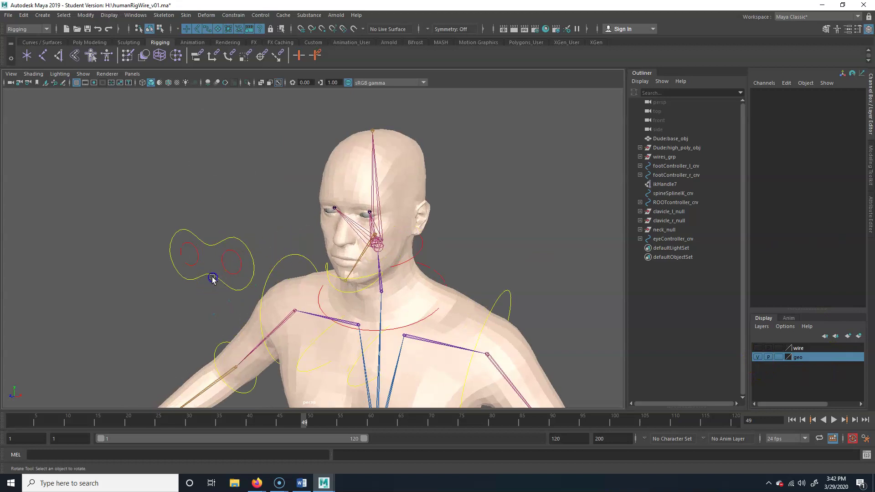
{"action": "left_click", "coordinate": [279, 82]}
Step: Test-move eyeController_crv to check the eyes on the visible body mesh, and undo the move
{"action": "left_click", "coordinate": [203, 274]}
{"action": "key", "text": "w"}
{"action": "left_click_drag", "start_coordinate": [211, 260], "coordinate": [134, 226]}
{"action": "key", "text": "ctrl+z"}
Step: Test-rotate neckController_crv to check the neck and head hierarchy, and undo the rotation
{"action": "scroll", "coordinate": [206, 279], "scroll_direction": "down", "scroll_amount": 5}
{"action": "left_click", "coordinate": [360, 245]}
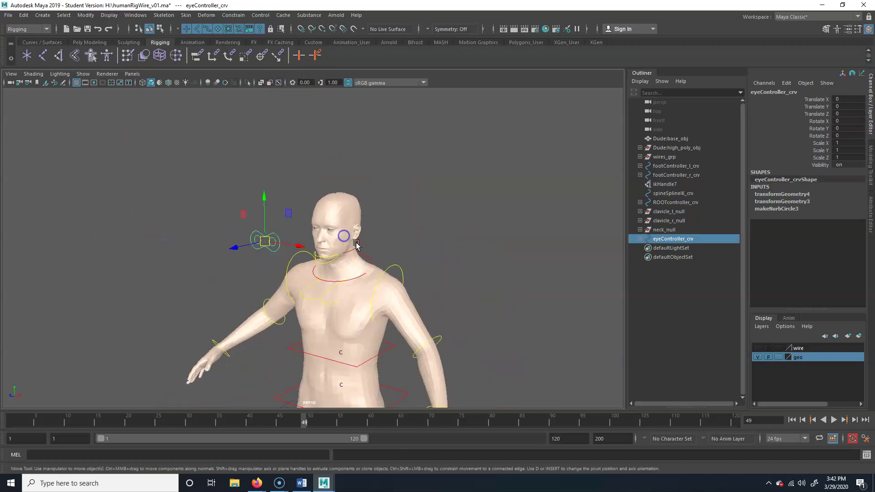
{"action": "left_click", "coordinate": [368, 263]}
{"action": "key", "text": "e"}
{"action": "left_click_drag", "start_coordinate": [363, 242], "coordinate": [399, 269]}
{"action": "key", "text": "ctrl+z"}
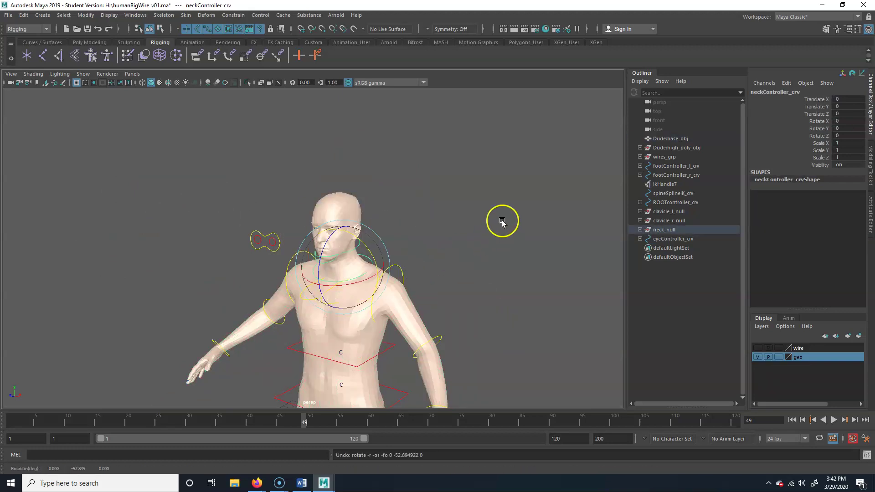
Step: Clear the selection and save the humanRigWire_v01.ma scene
{"action": "left_click", "coordinate": [502, 220]}
{"action": "right_click_drag", "start_coordinate": [495, 262], "coordinate": [388, 270], "text": "alt"}
{"action": "middle_click_drag", "start_coordinate": [387, 271], "coordinate": [396, 213], "text": "alt"}
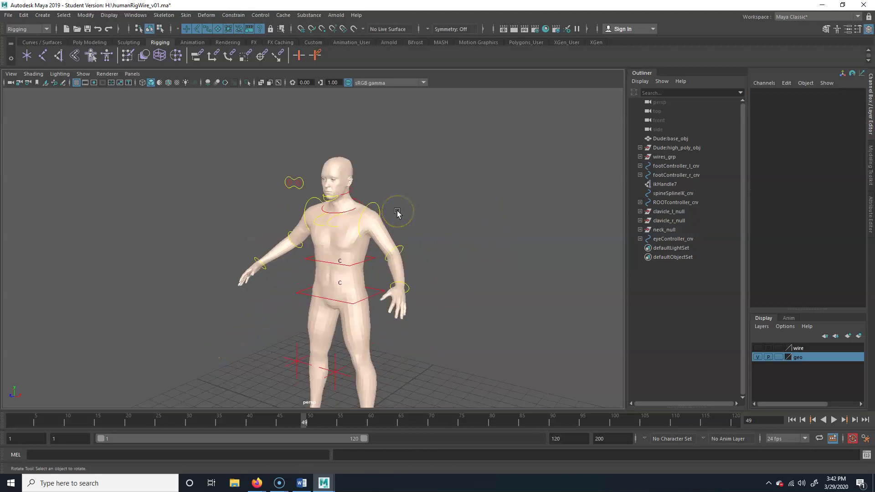
{"action": "key", "text": "ctrl+s"}
{"action": "left_click", "coordinate": [414, 249]}
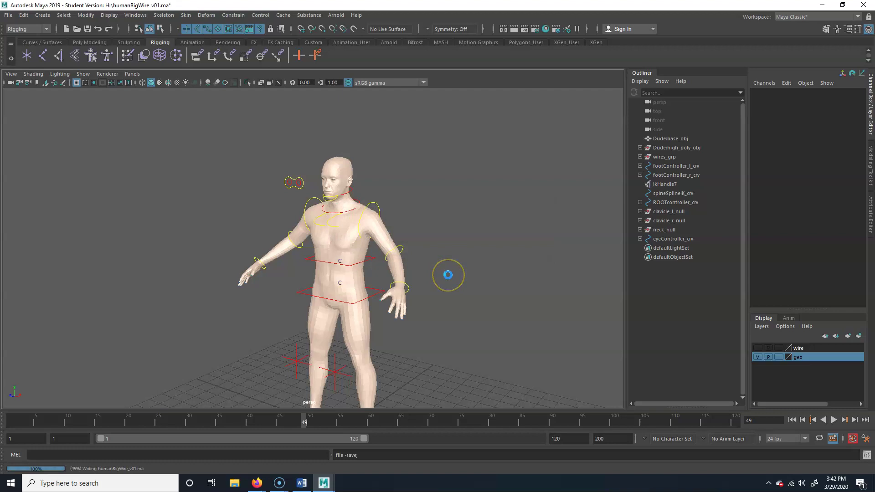